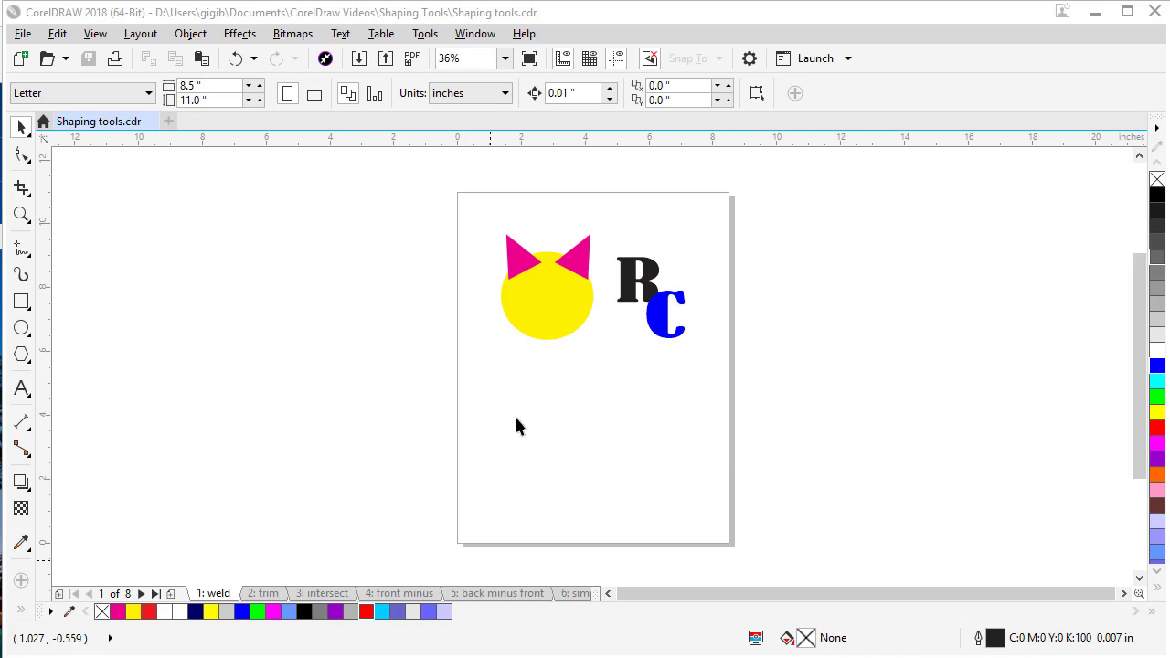
Open the Shaping docker from Window > Dockers, set to Weld.
click(472, 35)
mouse_move(484, 276)
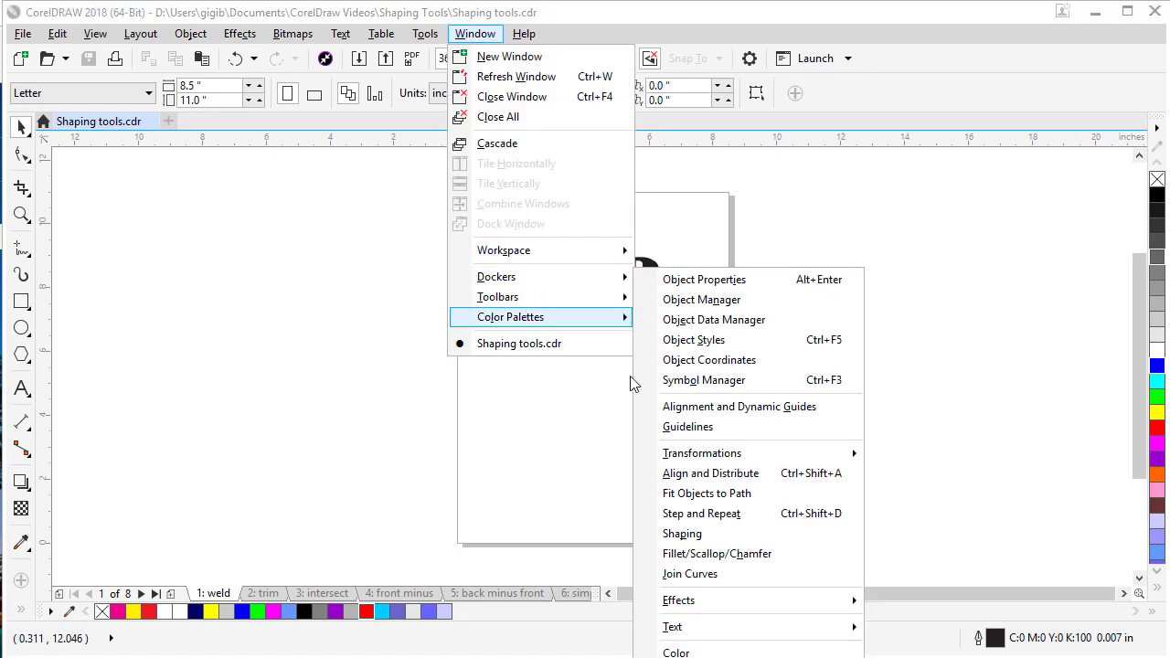
click(686, 536)
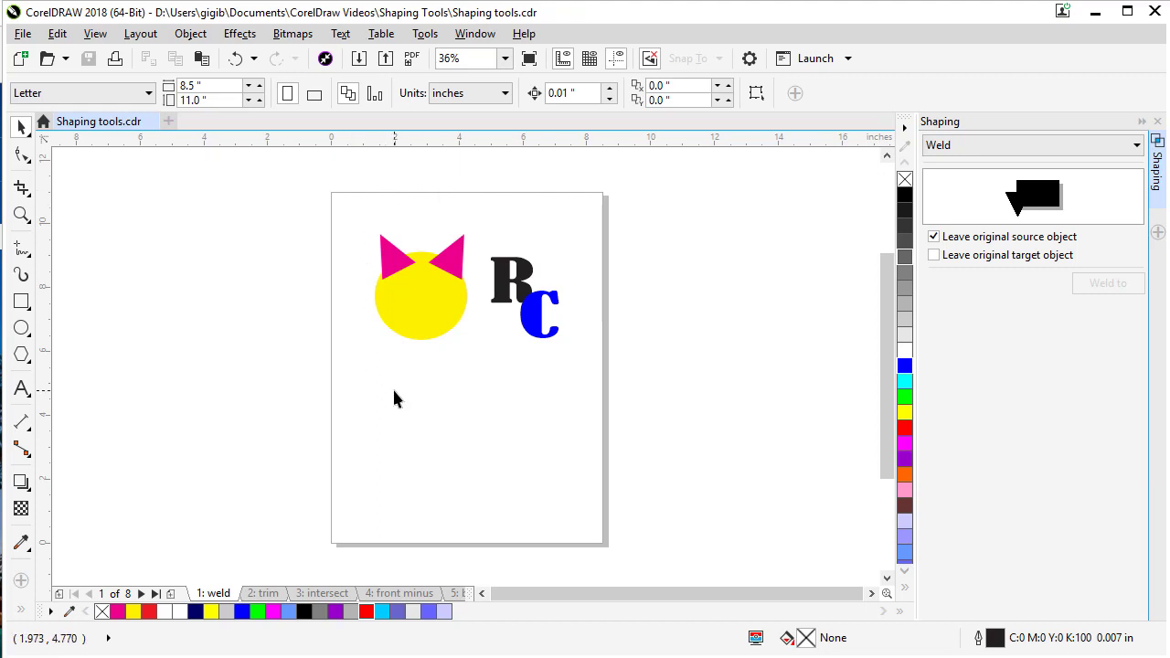
Select the left pink triangle and yellow circle, then browse Object > Shaping without choosing anything.
click(392, 263)
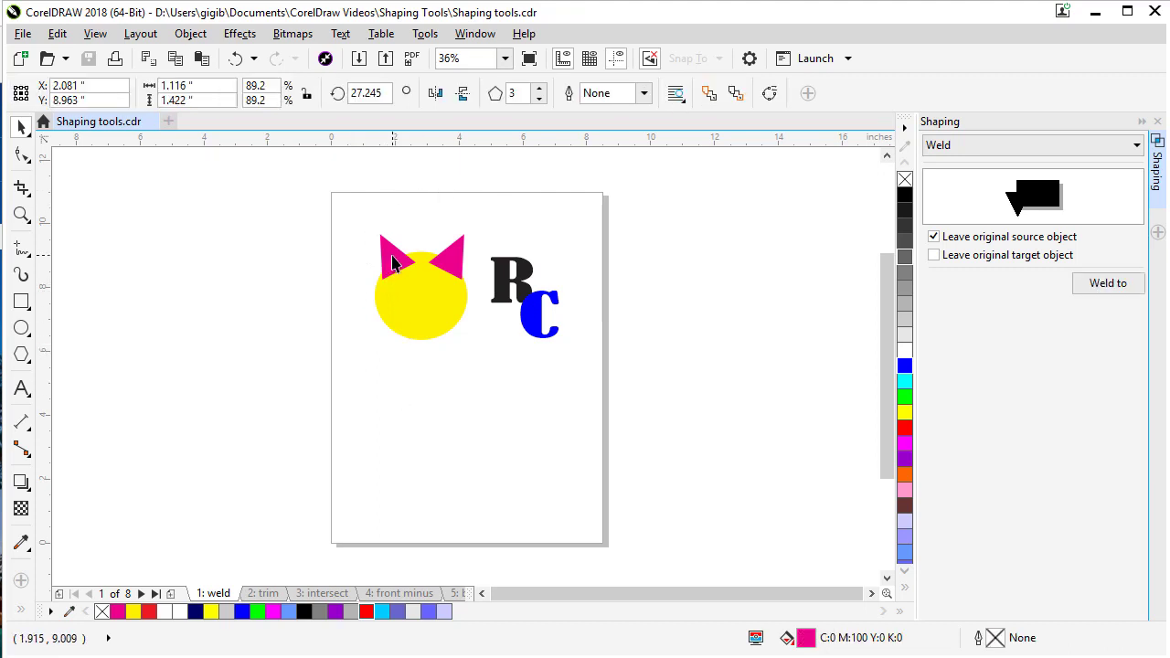
shift+click(412, 312)
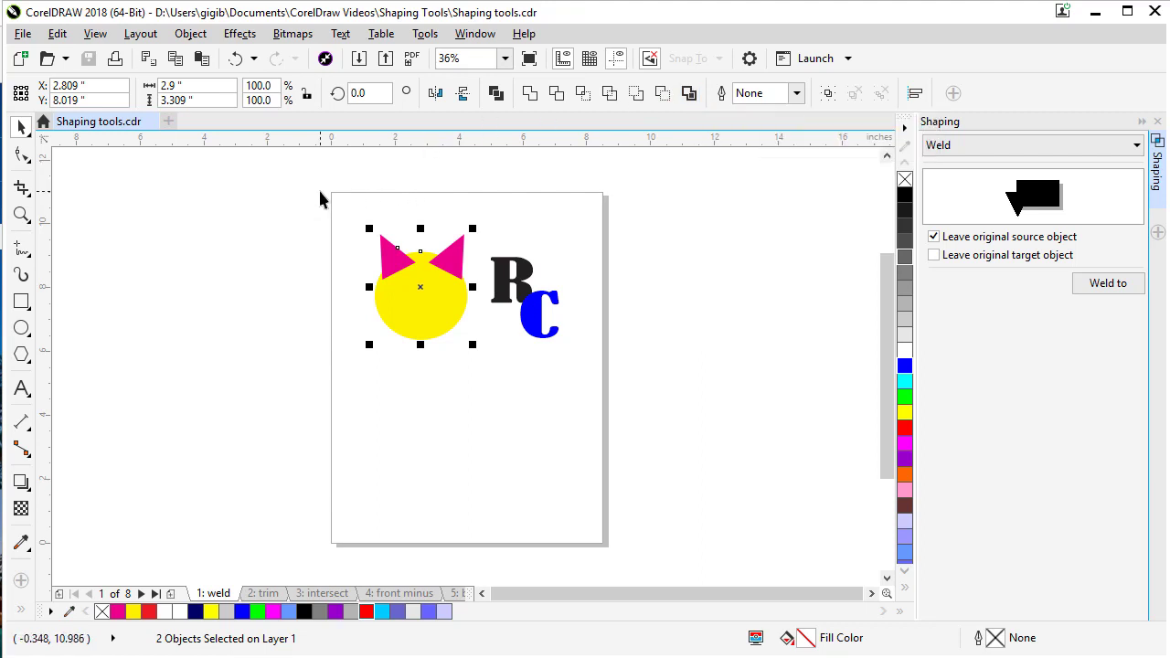
click(190, 34)
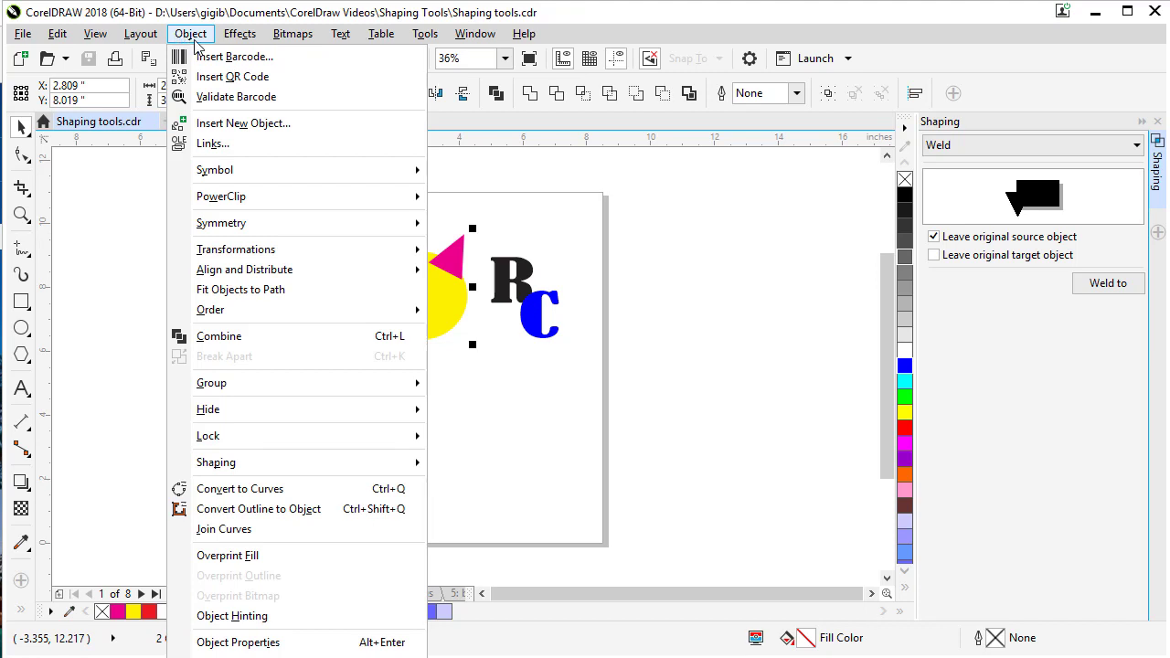
mouse_move(243, 466)
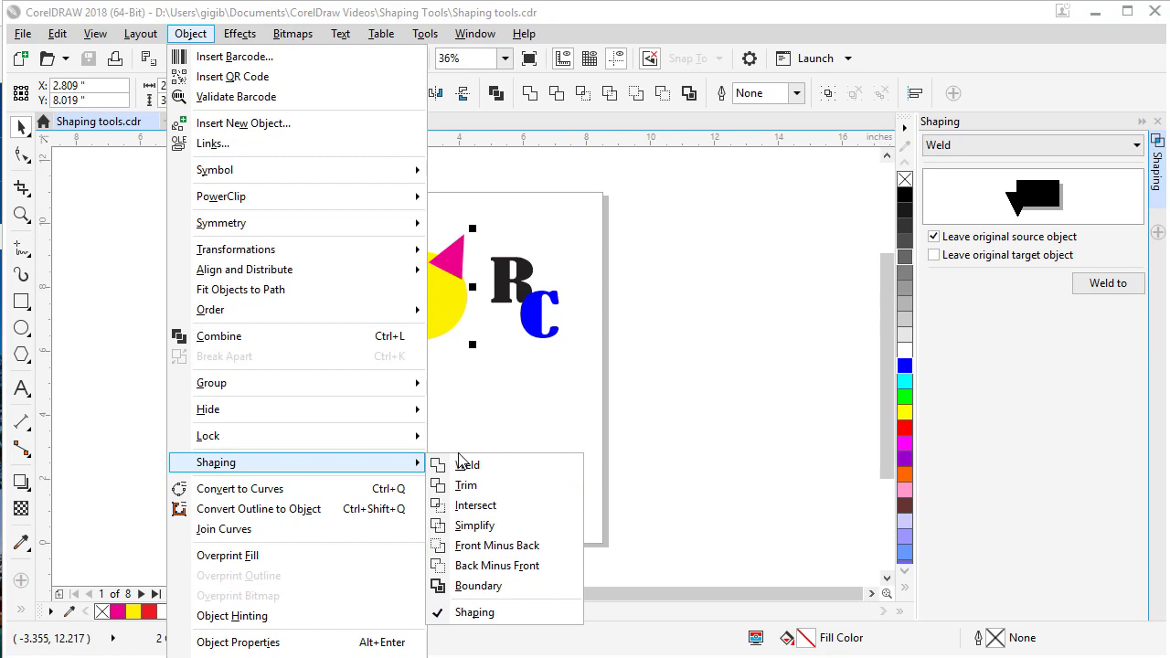
click(600, 415)
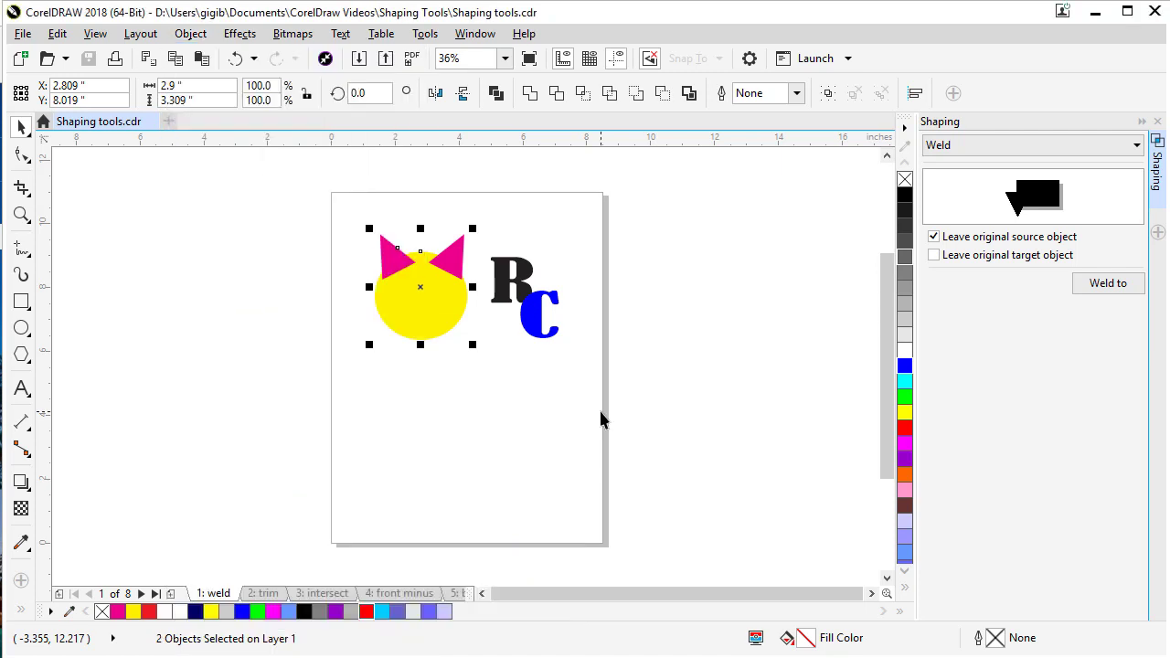
Weld the left pink triangle ear into the yellow circle.
click(510, 472)
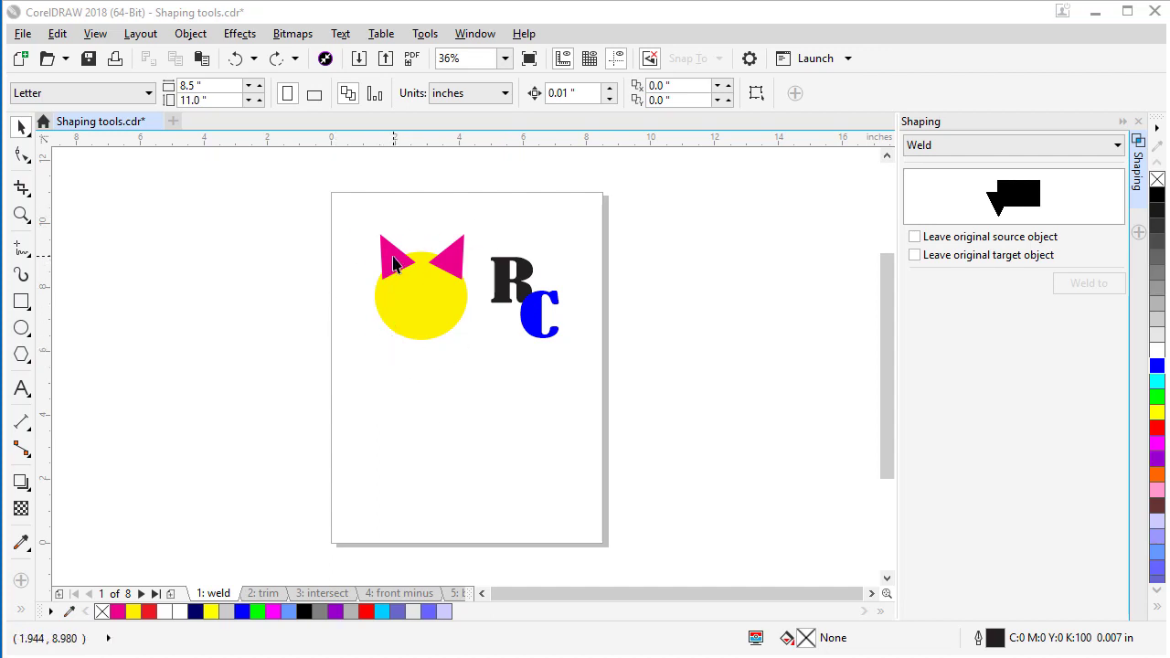
click(393, 264)
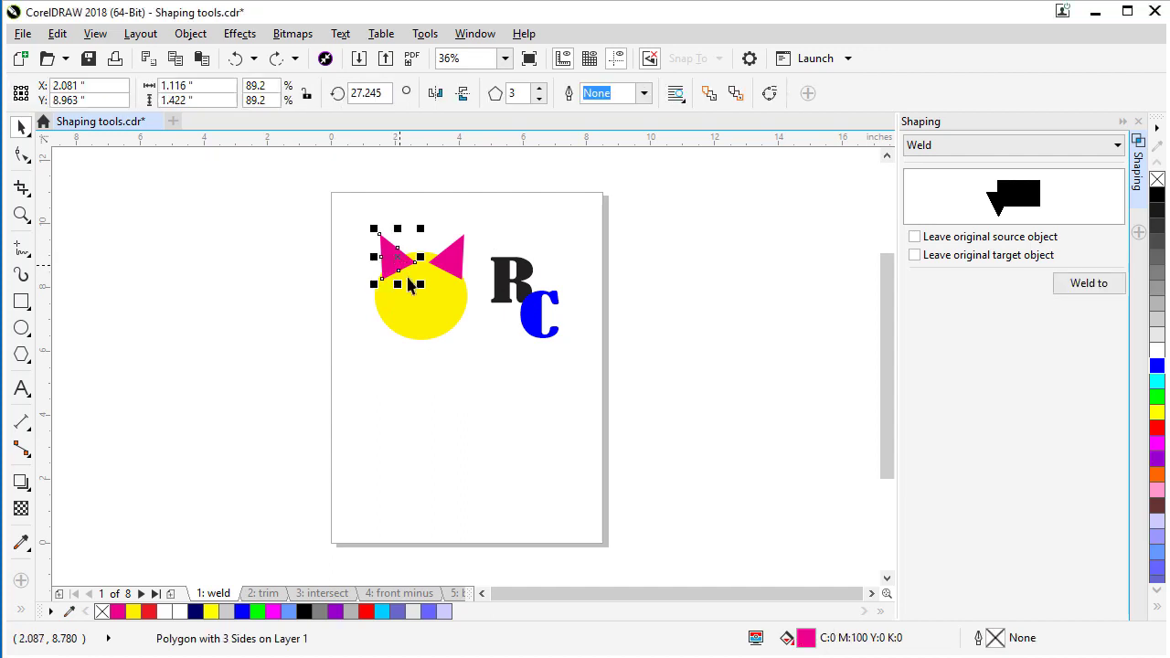
key(shift)
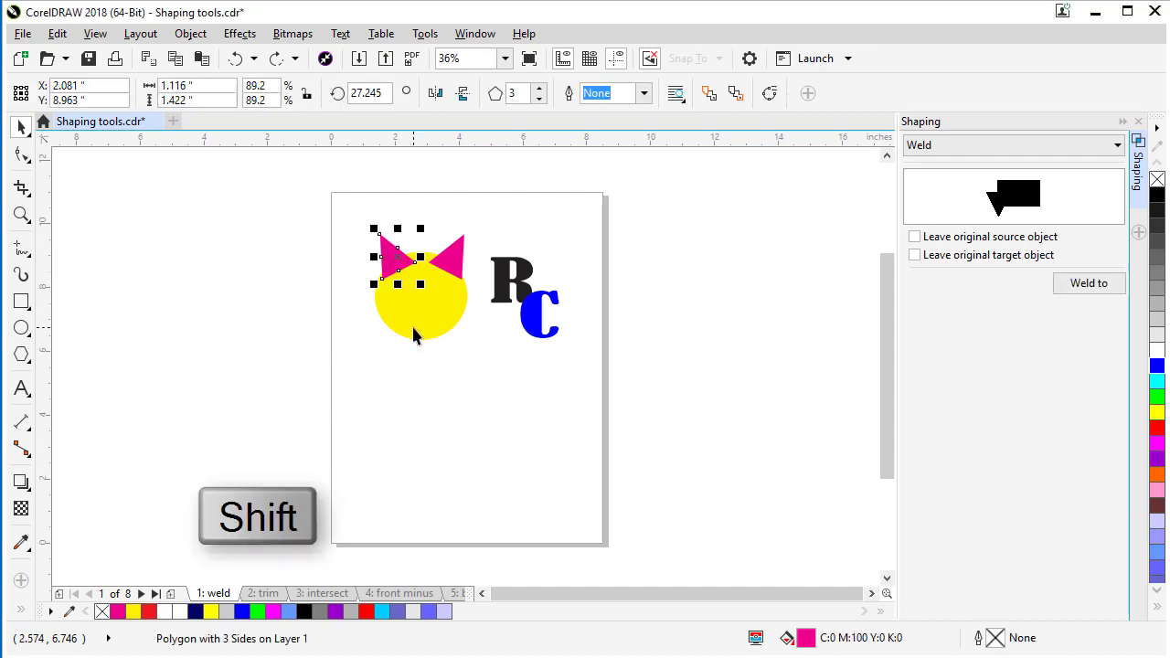
shift+click(414, 336)
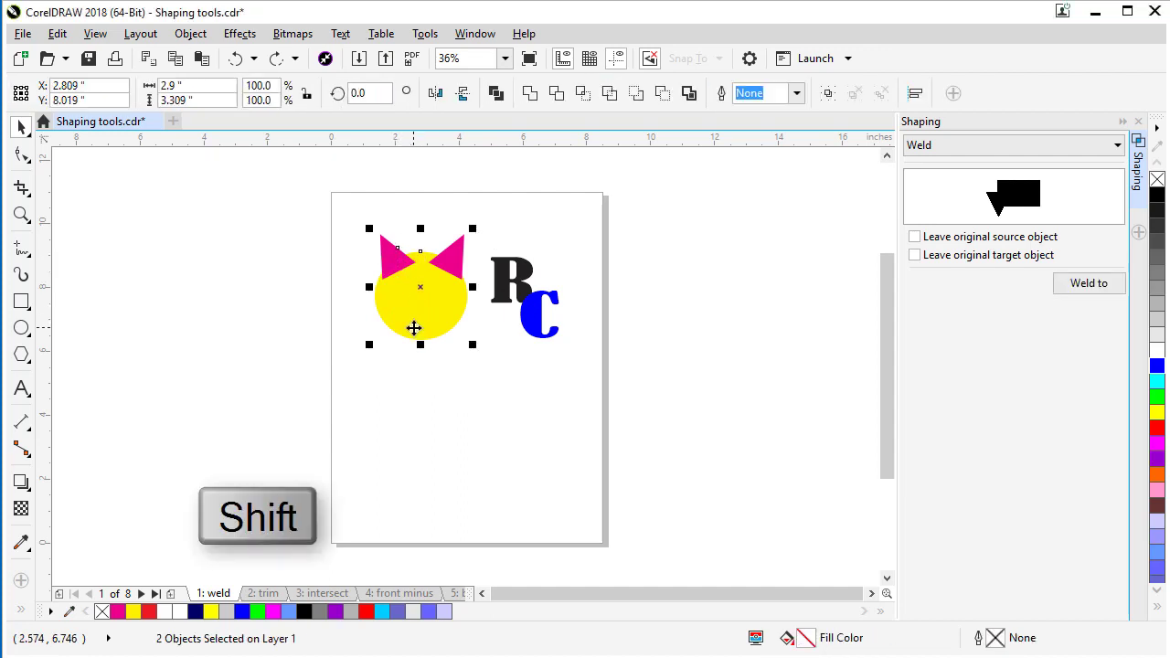
click(532, 95)
Weld the right pink triangle ear into the yellow circle too.
click(459, 383)
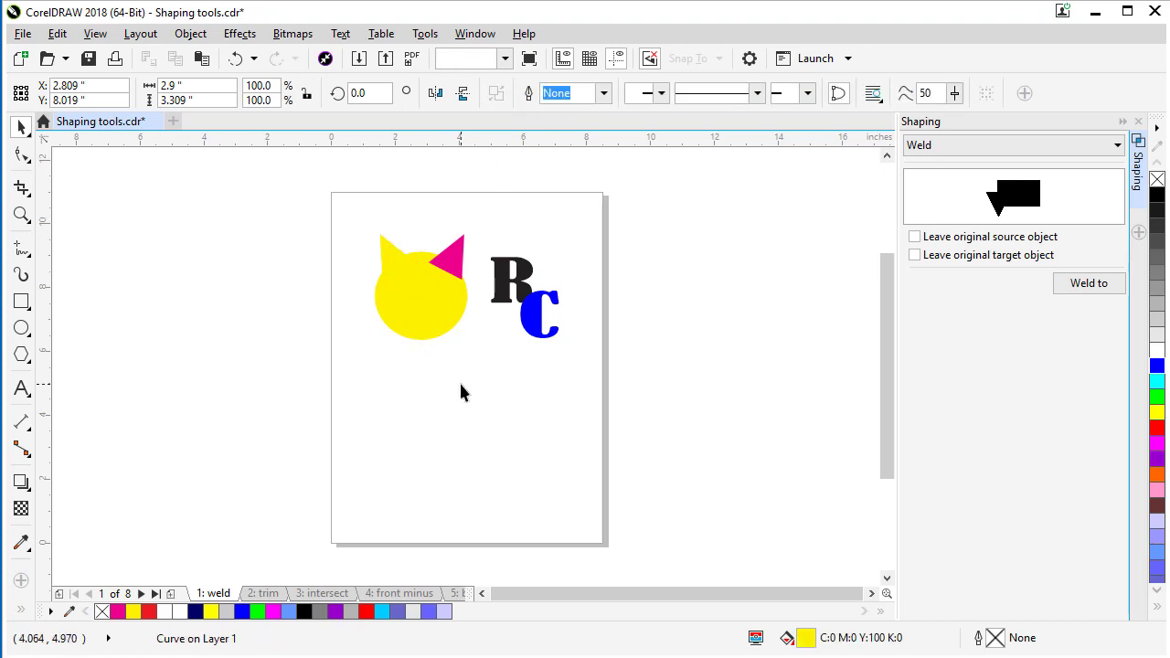
click(453, 268)
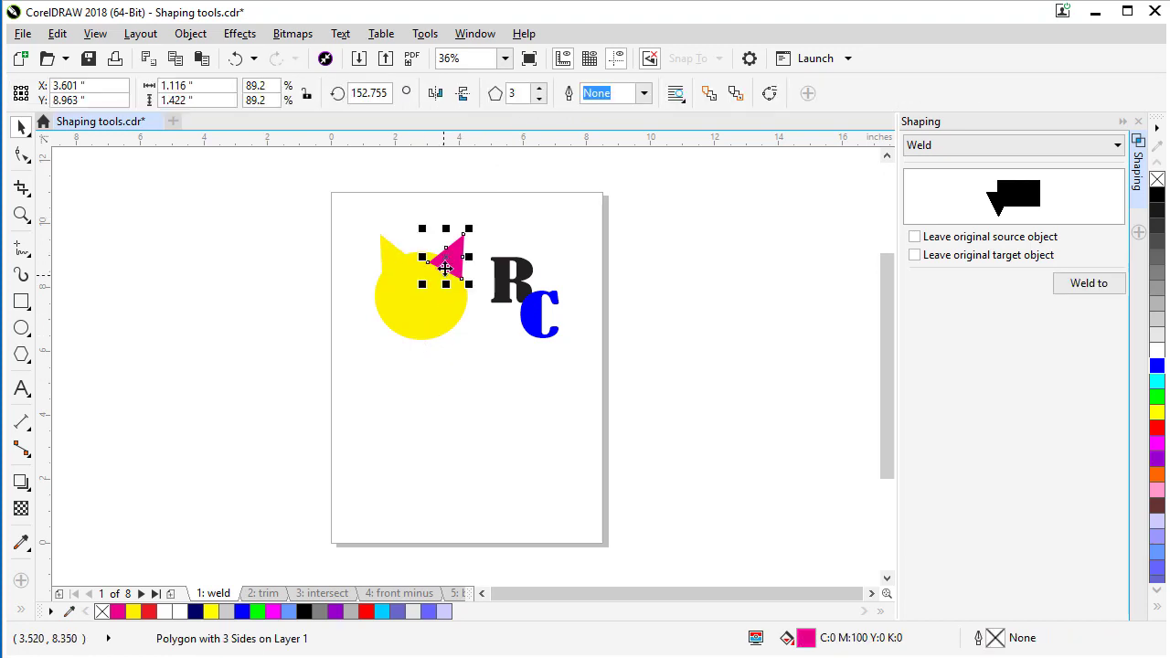
shift+click(416, 318)
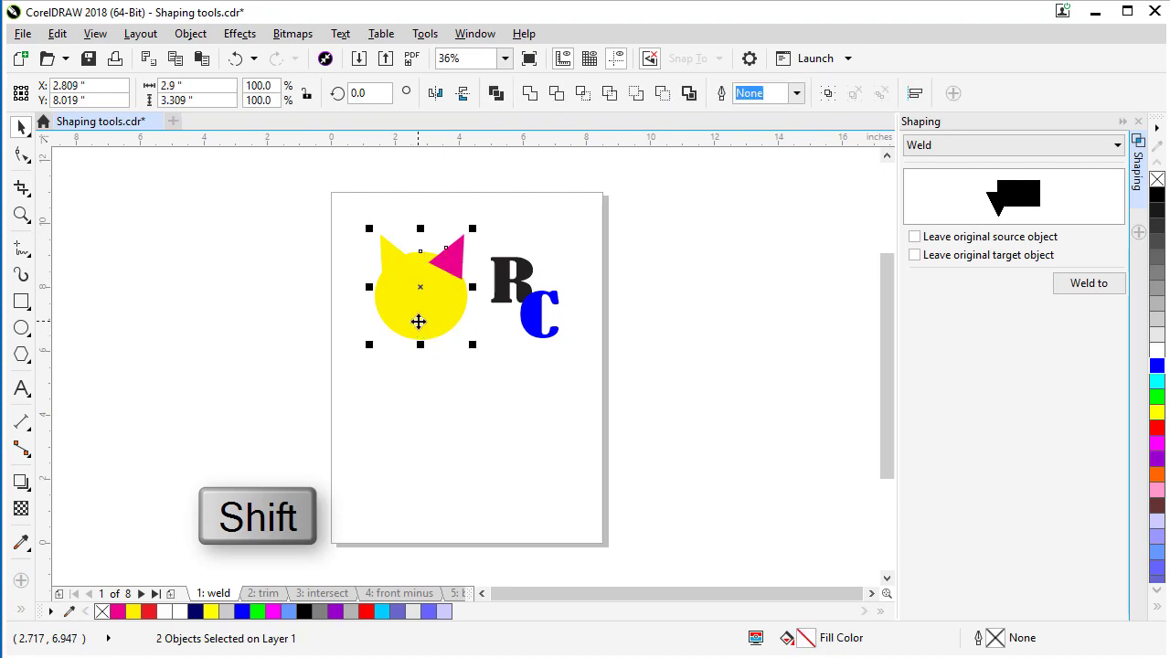
click(530, 95)
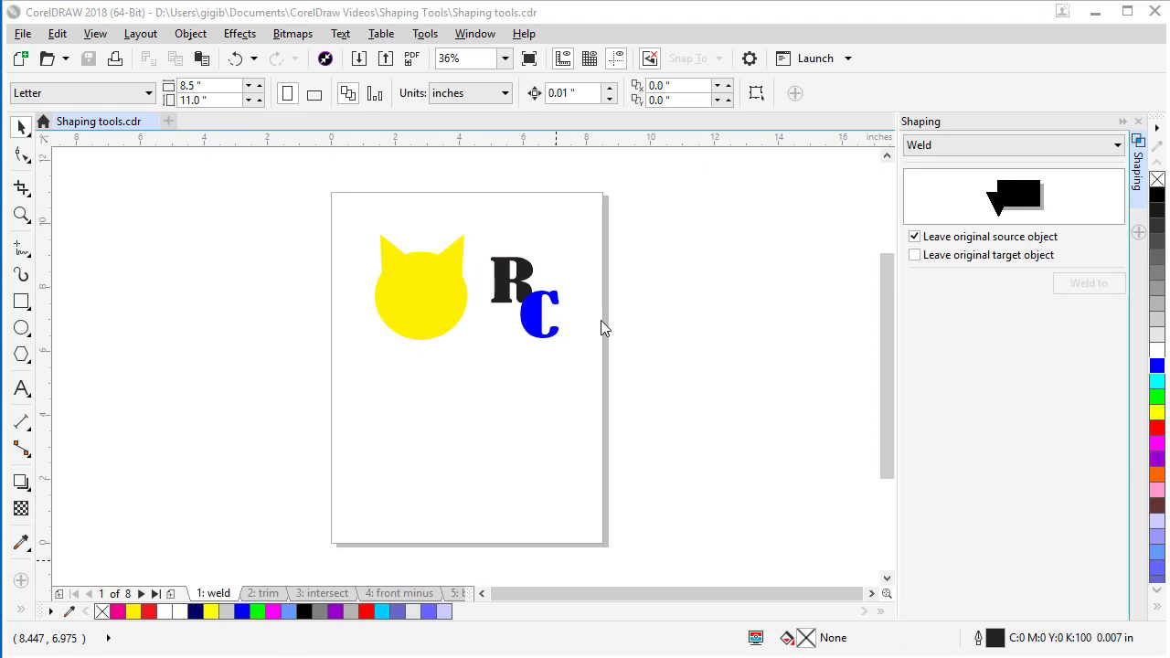
Weld the black R onto the blue C from the Shaping docker, then move the welded shape down.
click(938, 147)
click(942, 147)
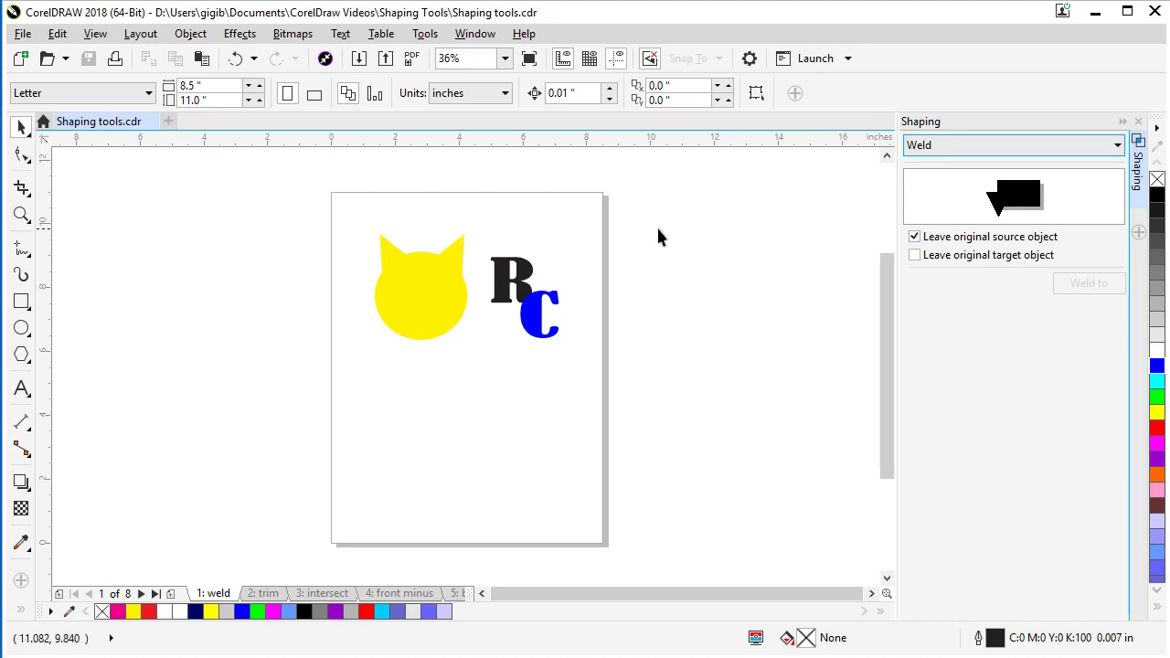
click(527, 277)
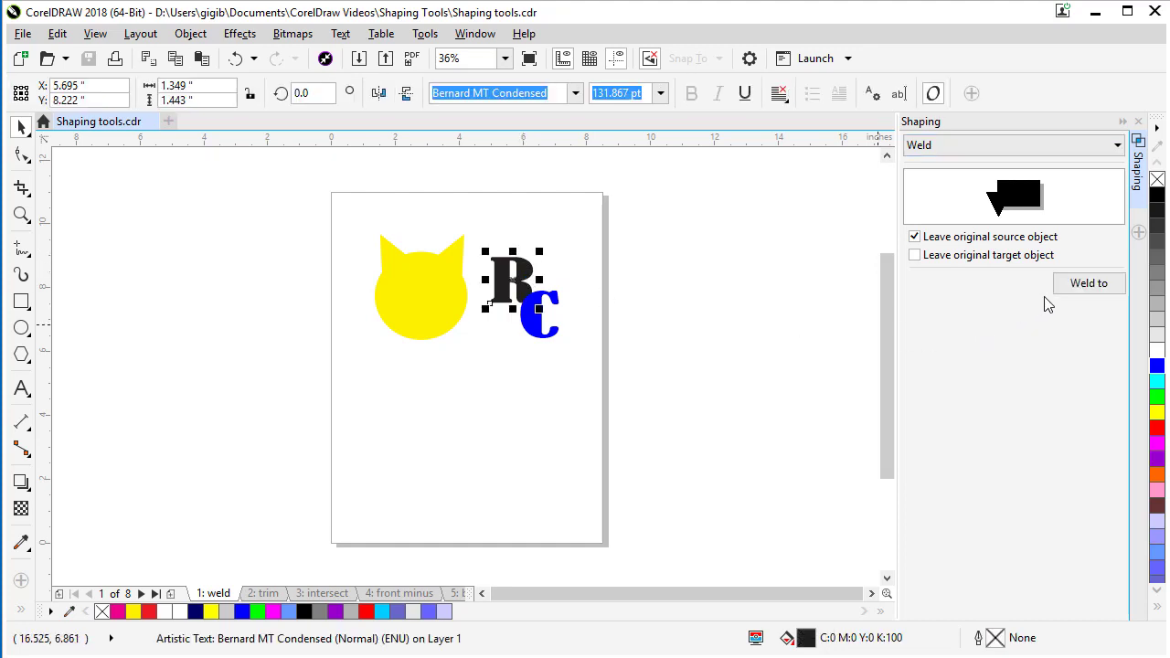
click(1085, 284)
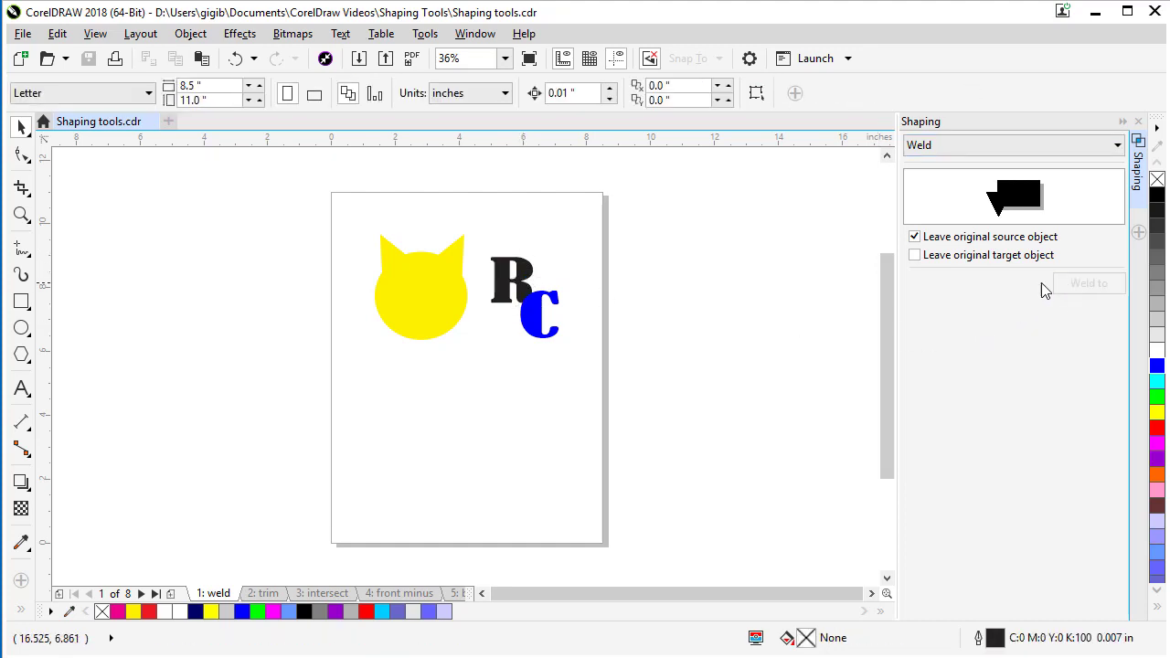
click(539, 320)
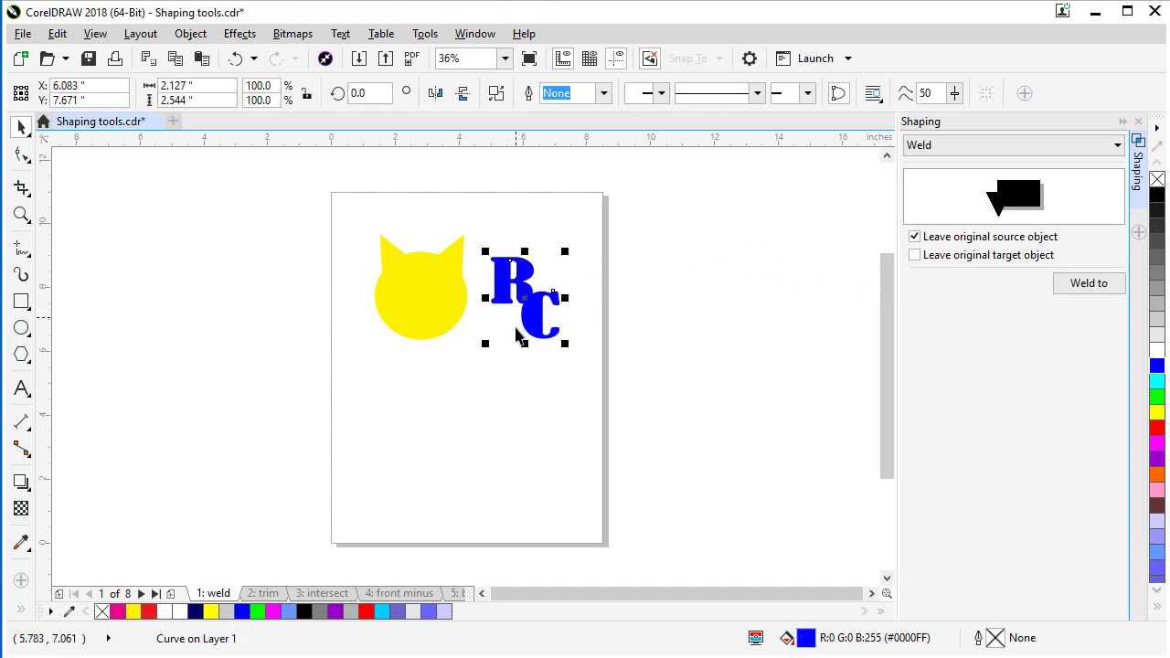
click(543, 411)
drag(535, 320, 535, 372)
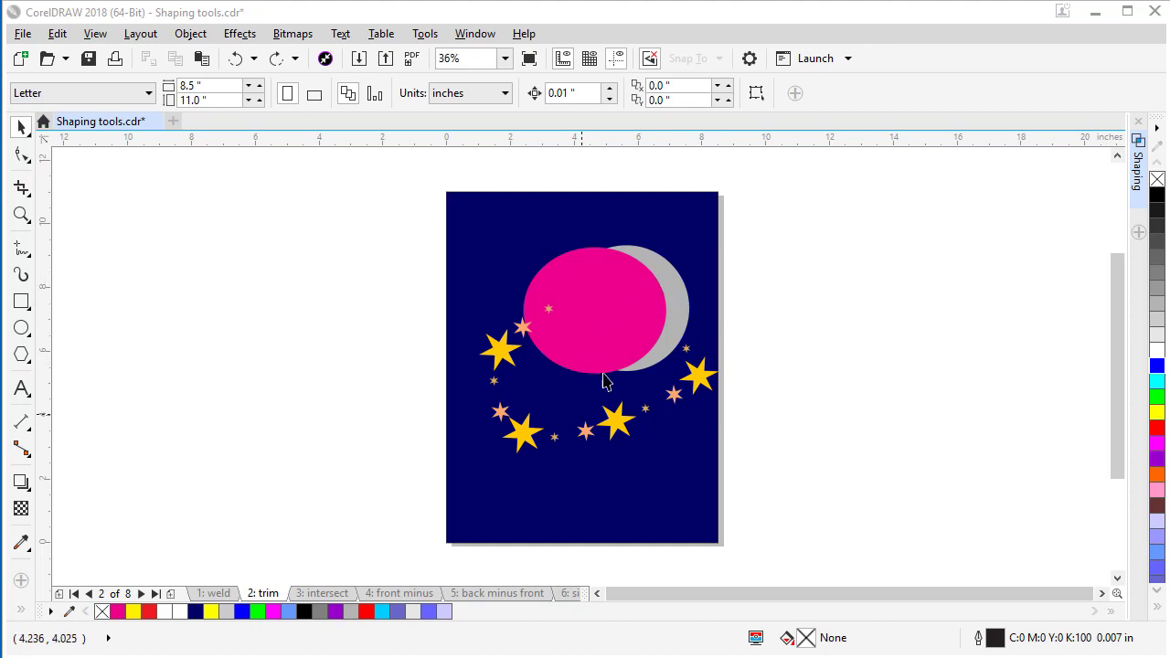
Trim the grey crescent with the pink ellipse, move the ellipse off-page left, then go to page 3.
click(588, 291)
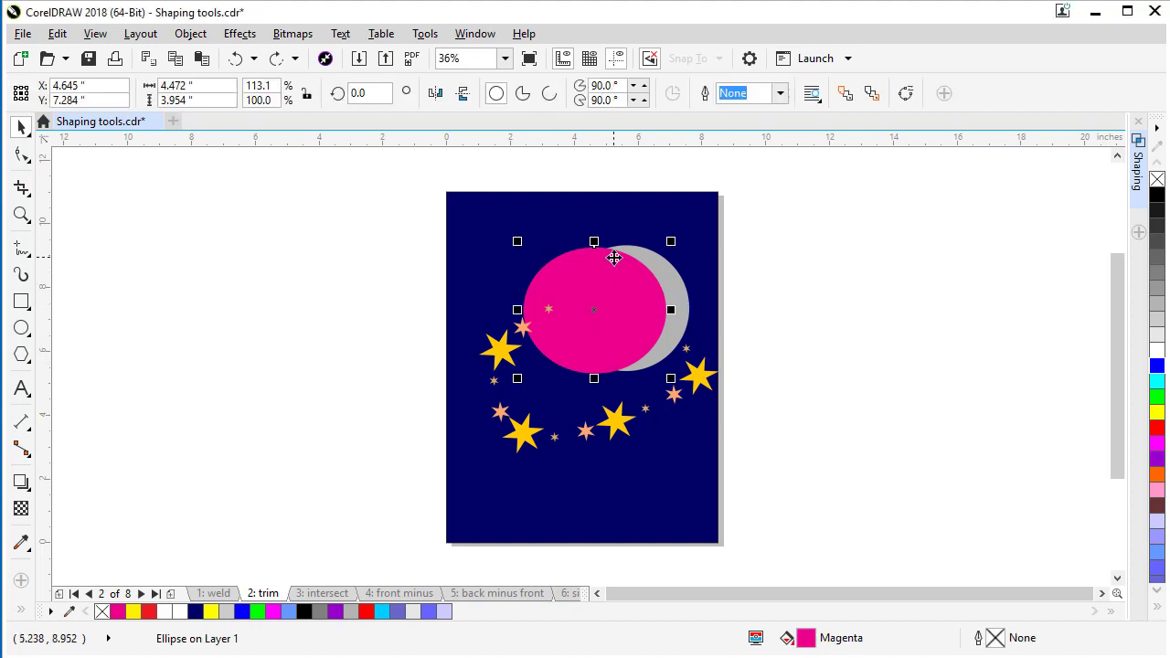
key(shift)
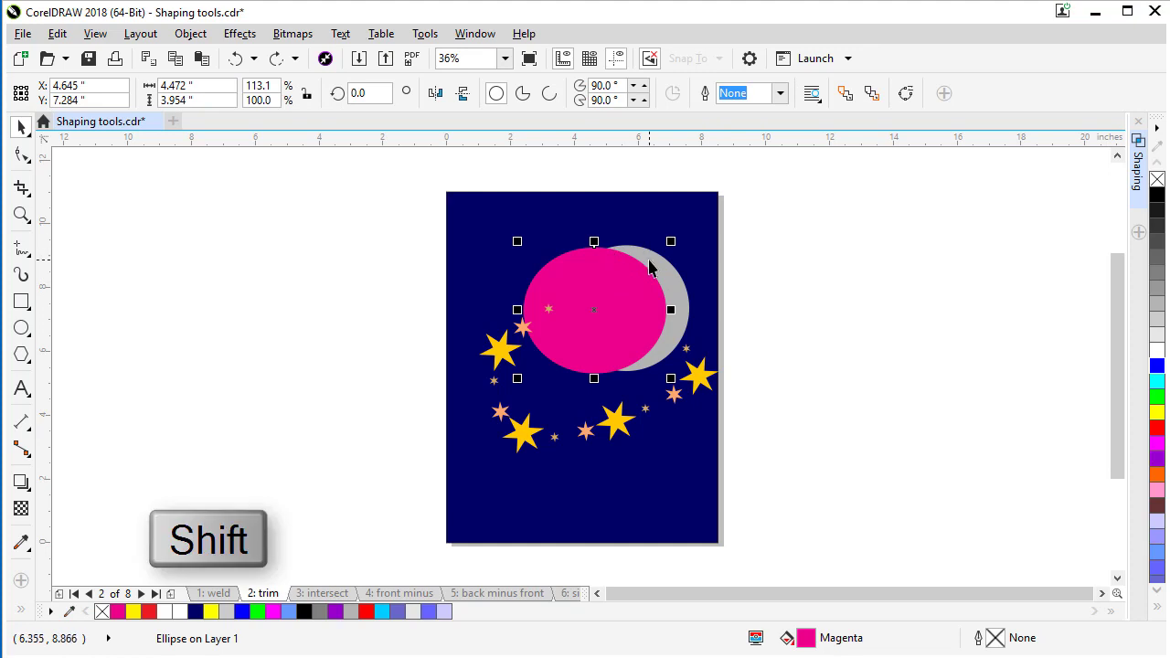
shift+click(649, 267)
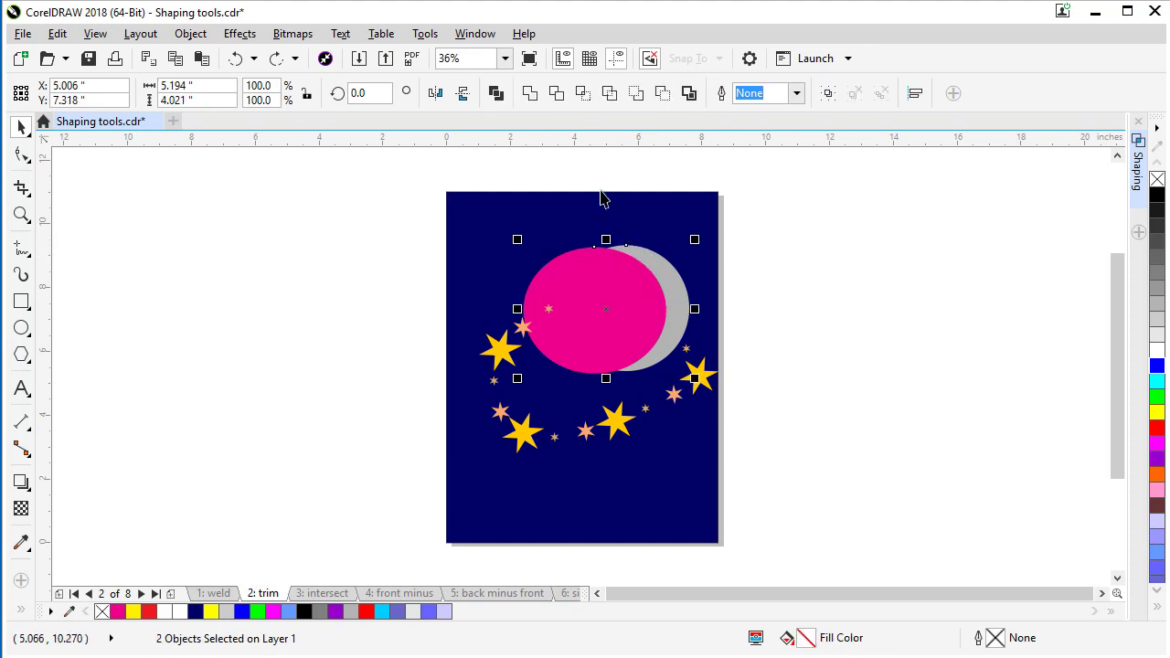
click(556, 94)
click(792, 305)
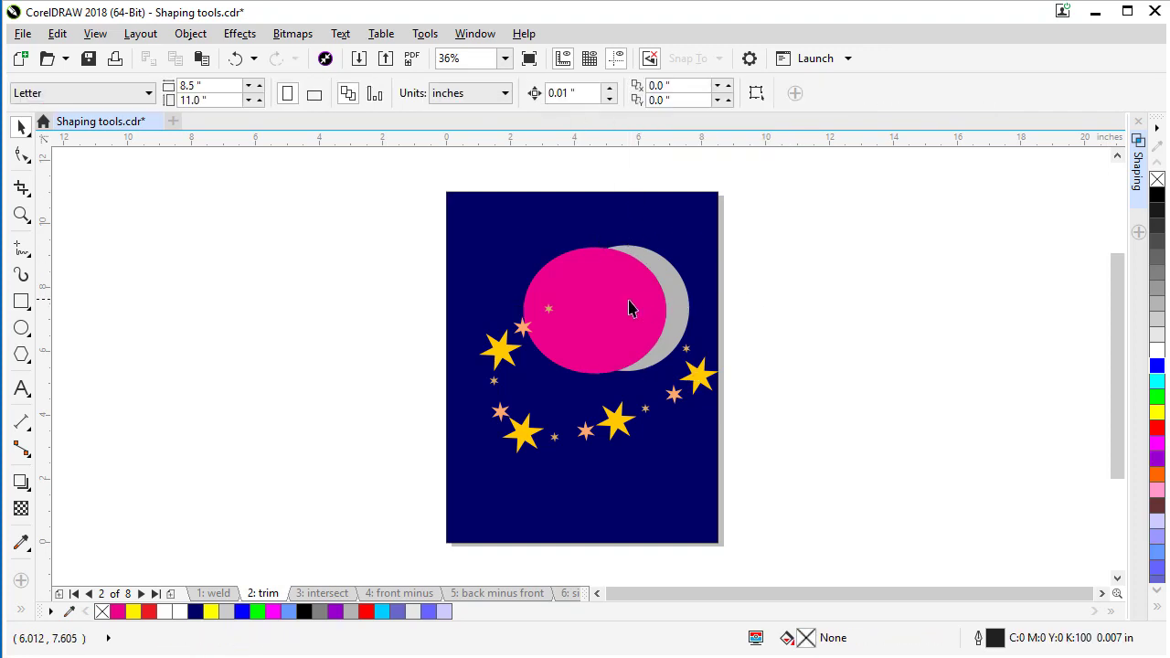
drag(622, 305, 369, 310)
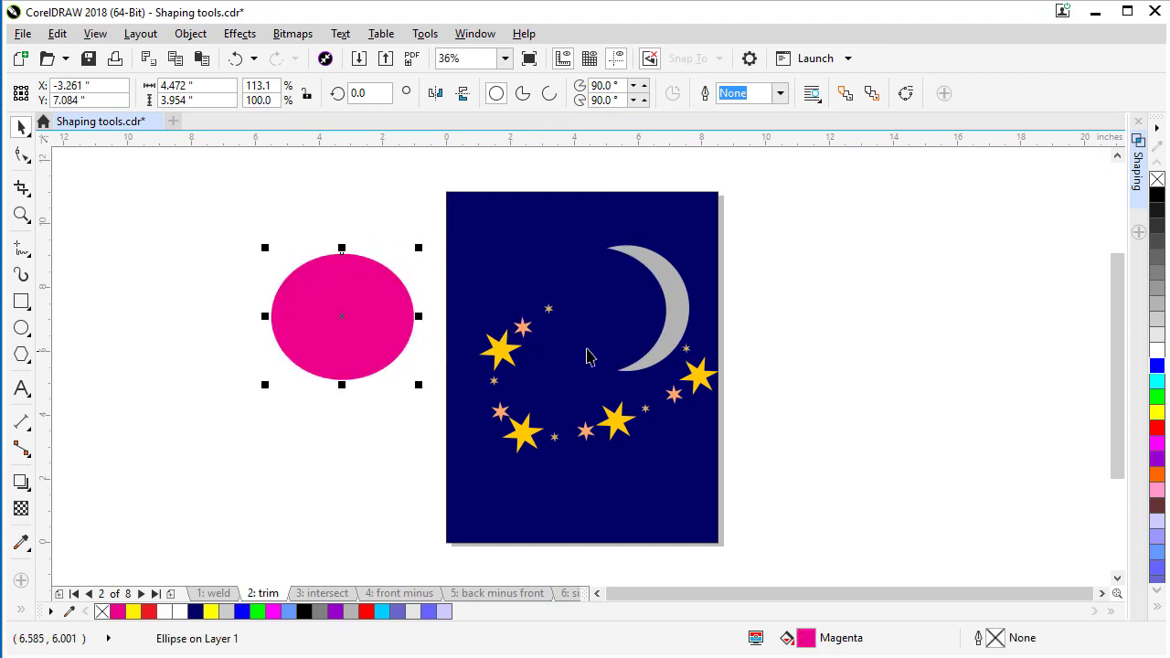
key(Page_Down)
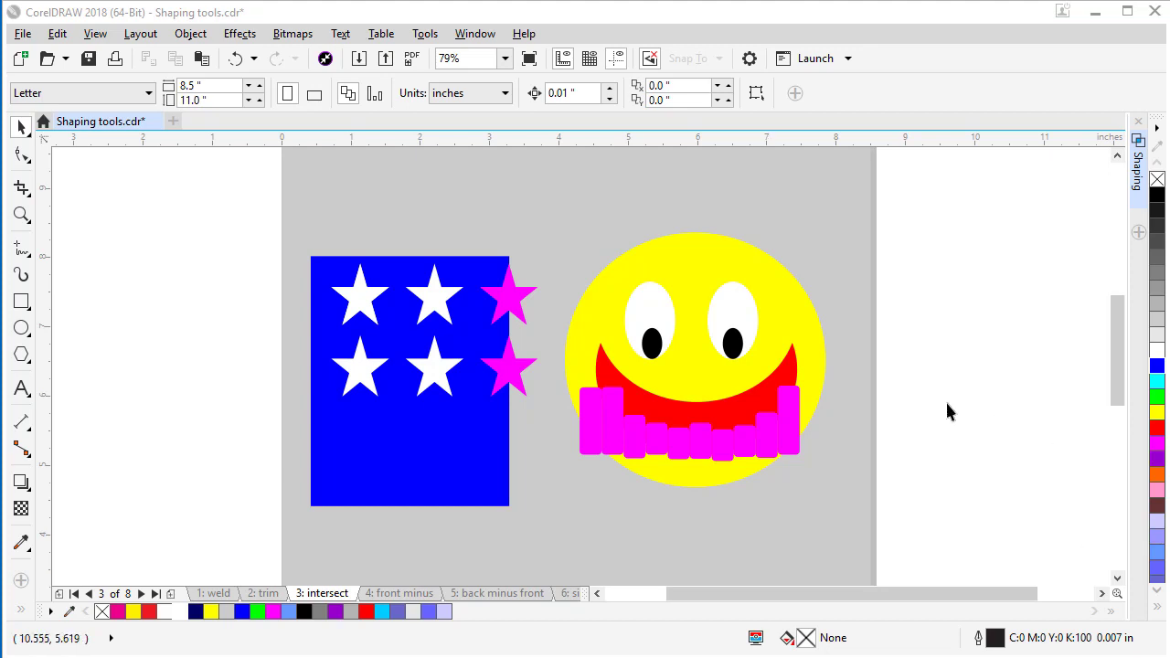
Intersect the top magenta star with the blue rectangle, fill the overlap white, delete the star.
click(469, 275)
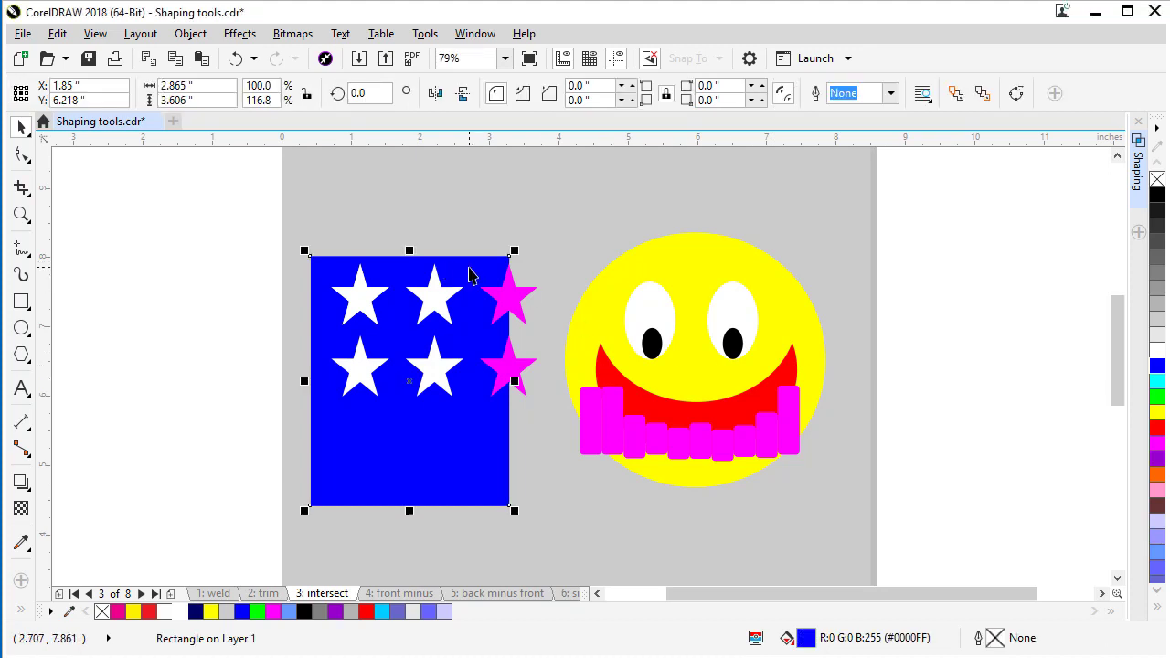
shift+click(519, 298)
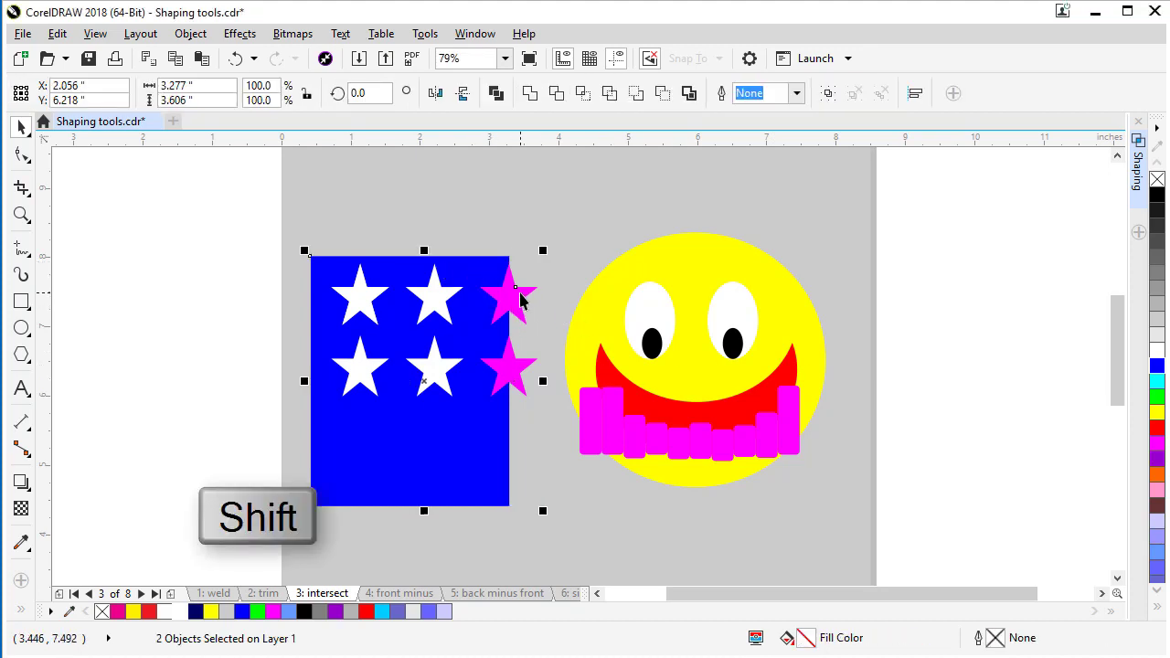
click(585, 96)
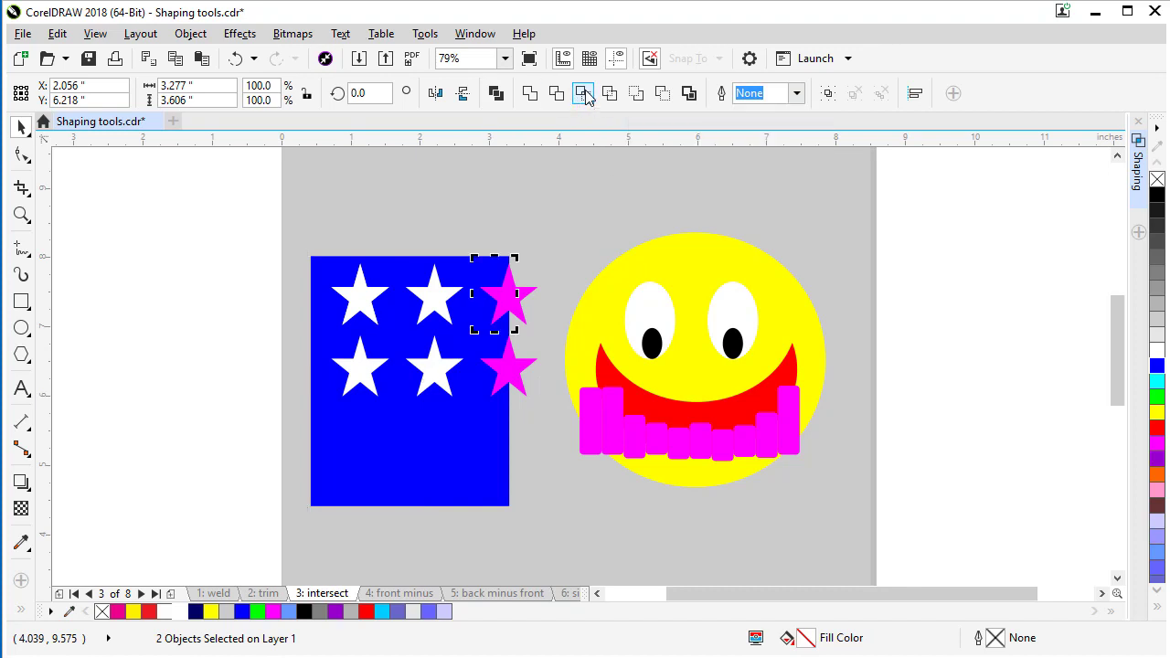
click(175, 612)
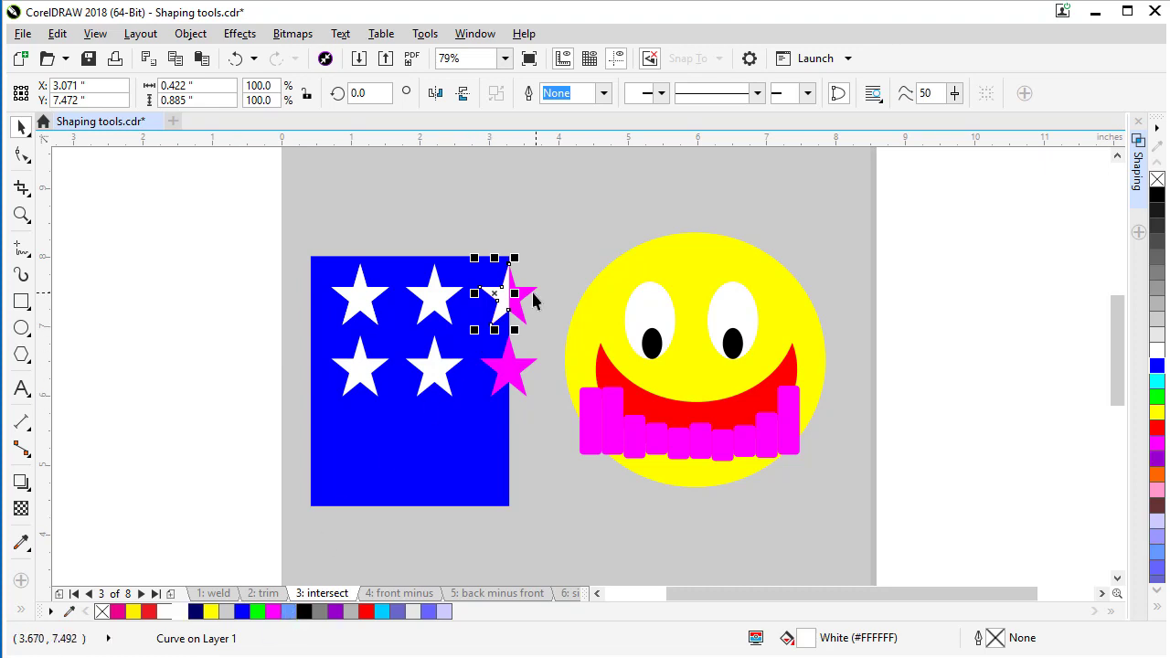
click(522, 301)
key(Delete)
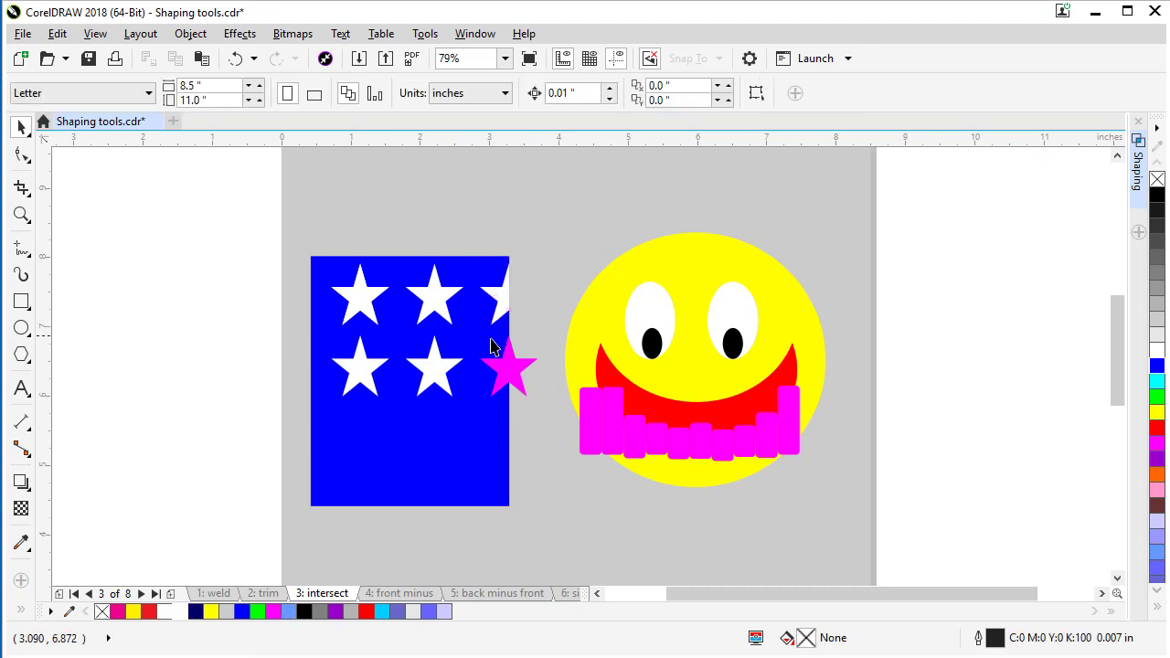
Repeat for the other magenta star: intersect, fill the overlap white, delete the star.
click(478, 347)
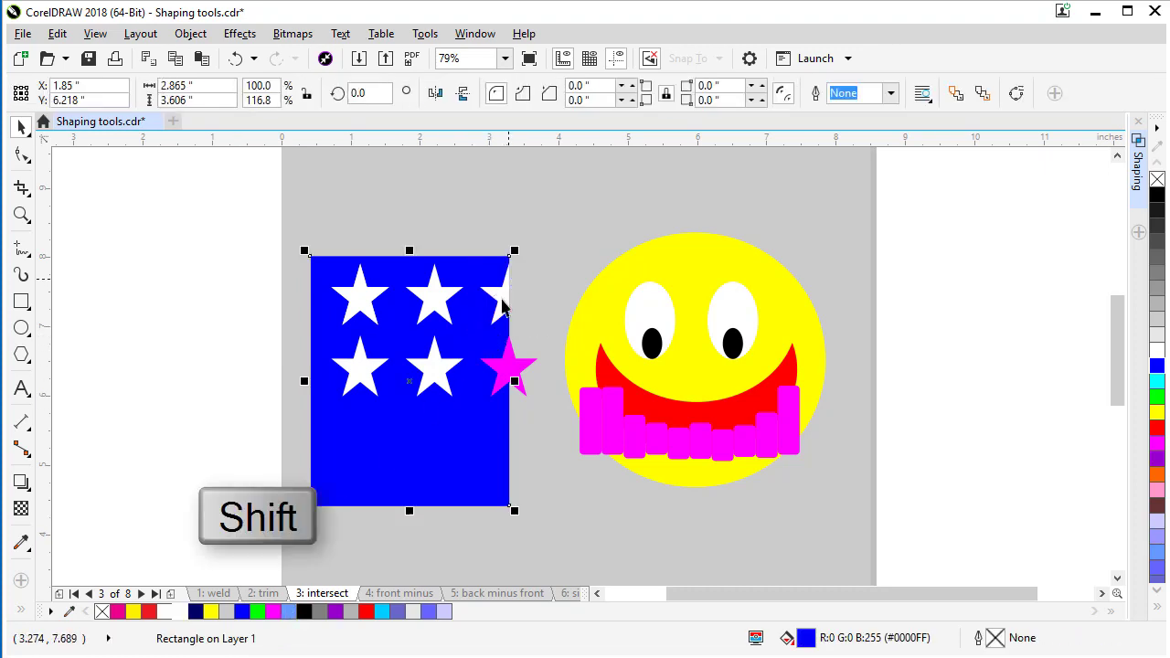
shift+click(513, 367)
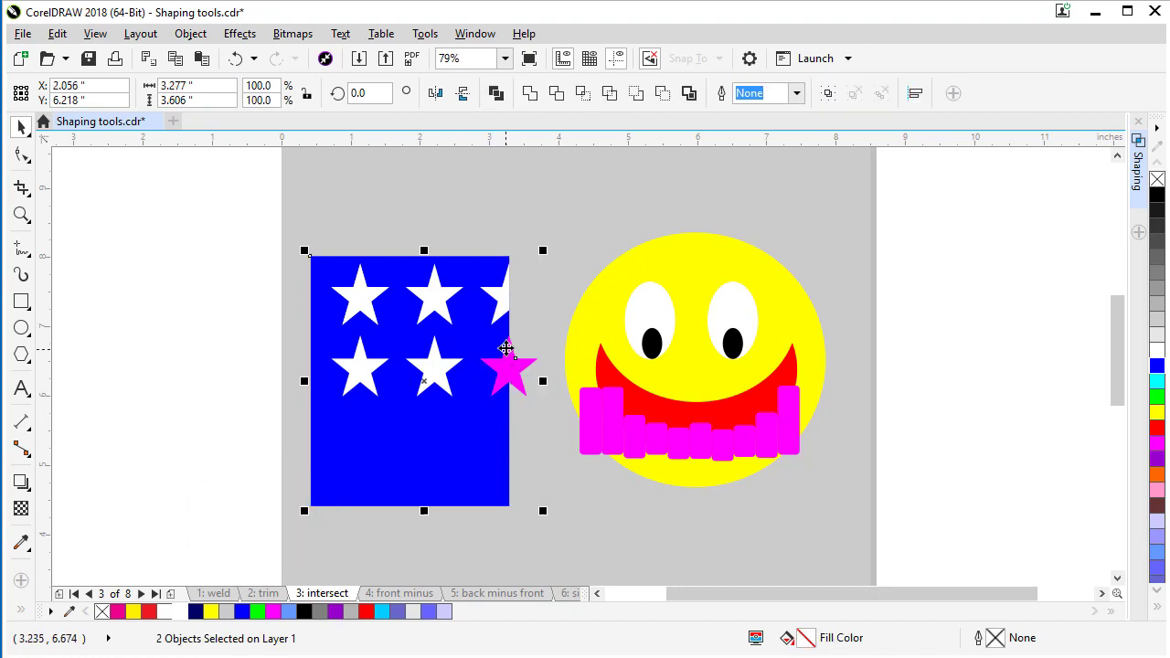
click(583, 94)
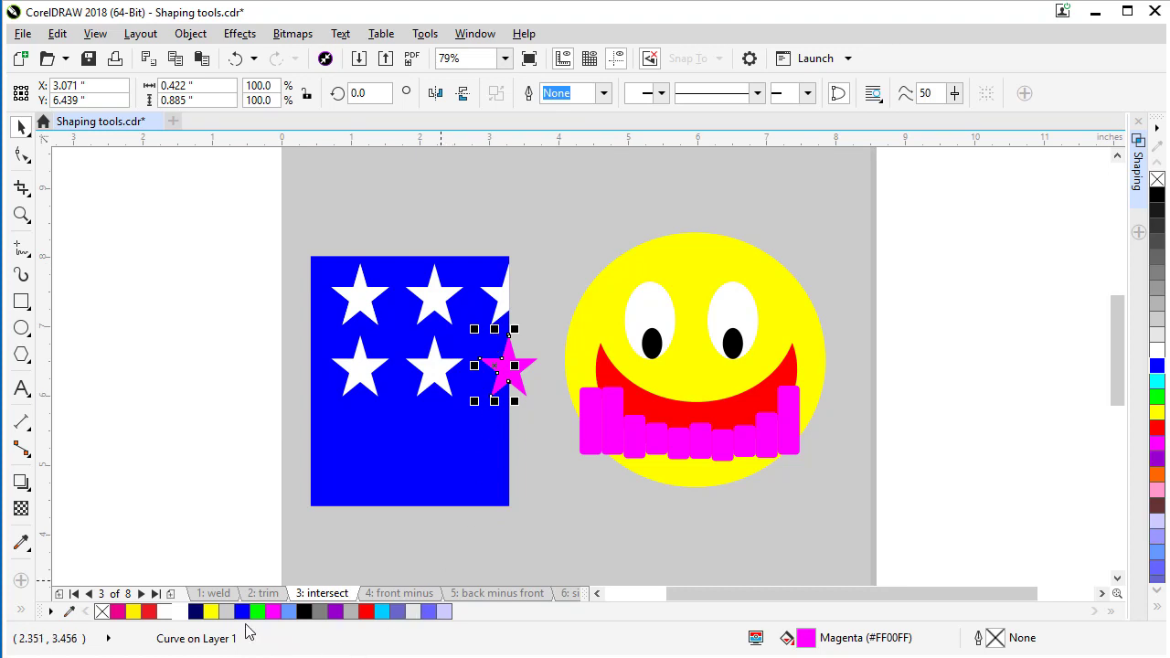
click(177, 613)
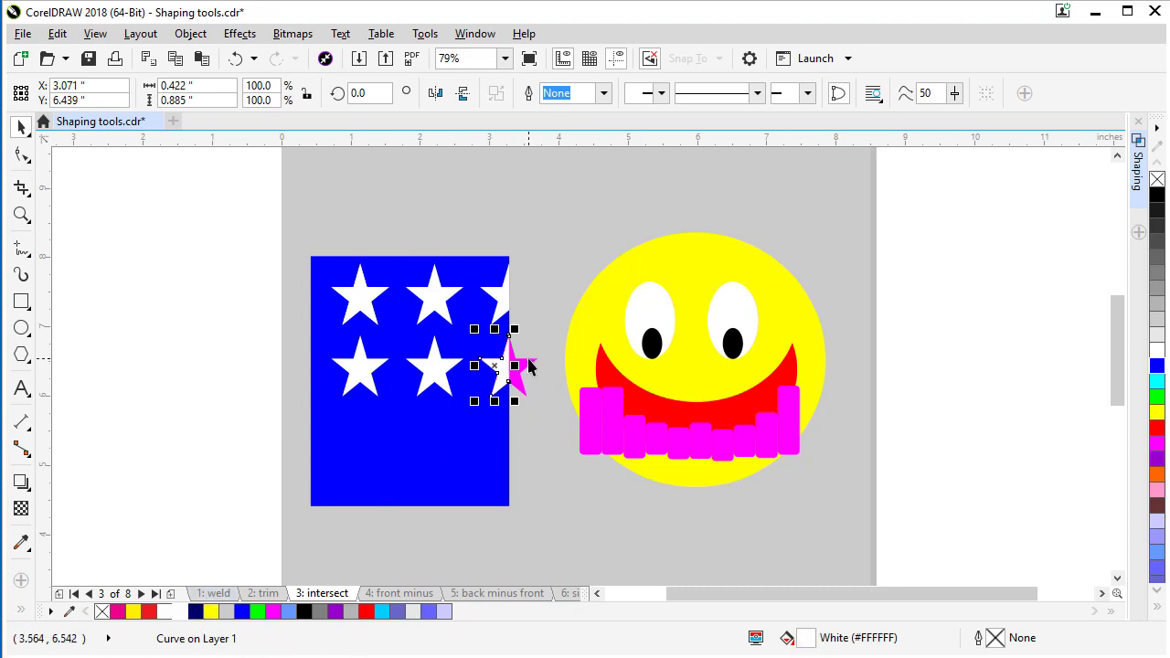
click(530, 366)
key(Delete)
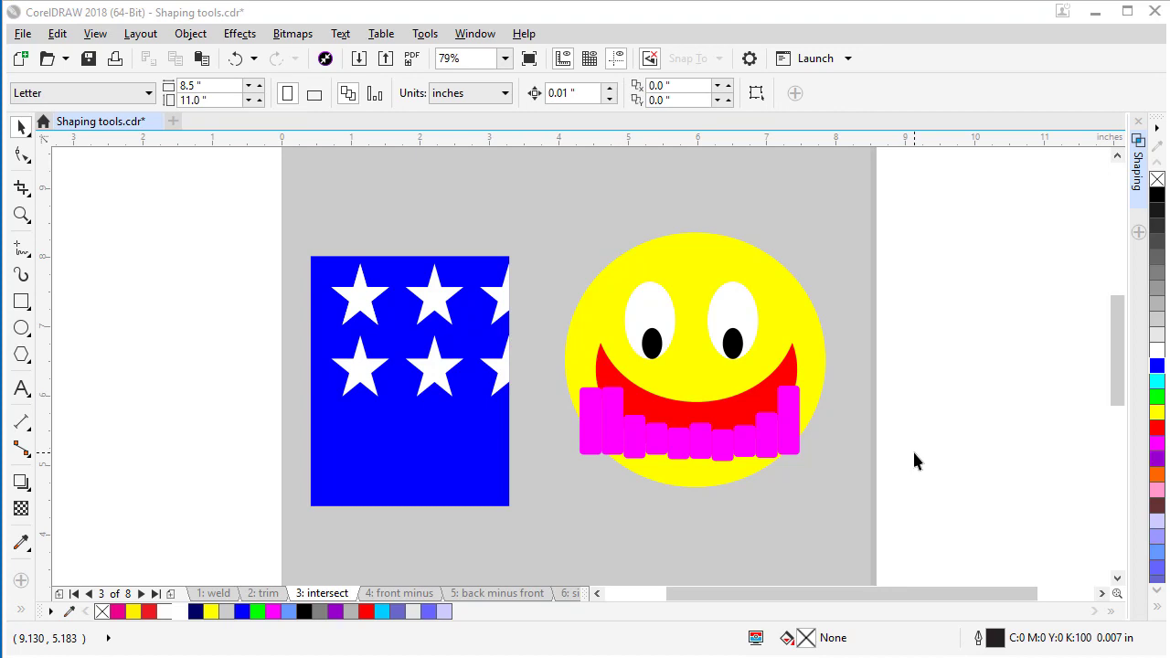
Intersect the magenta teeth shape with the smiley's red mouth.
click(792, 433)
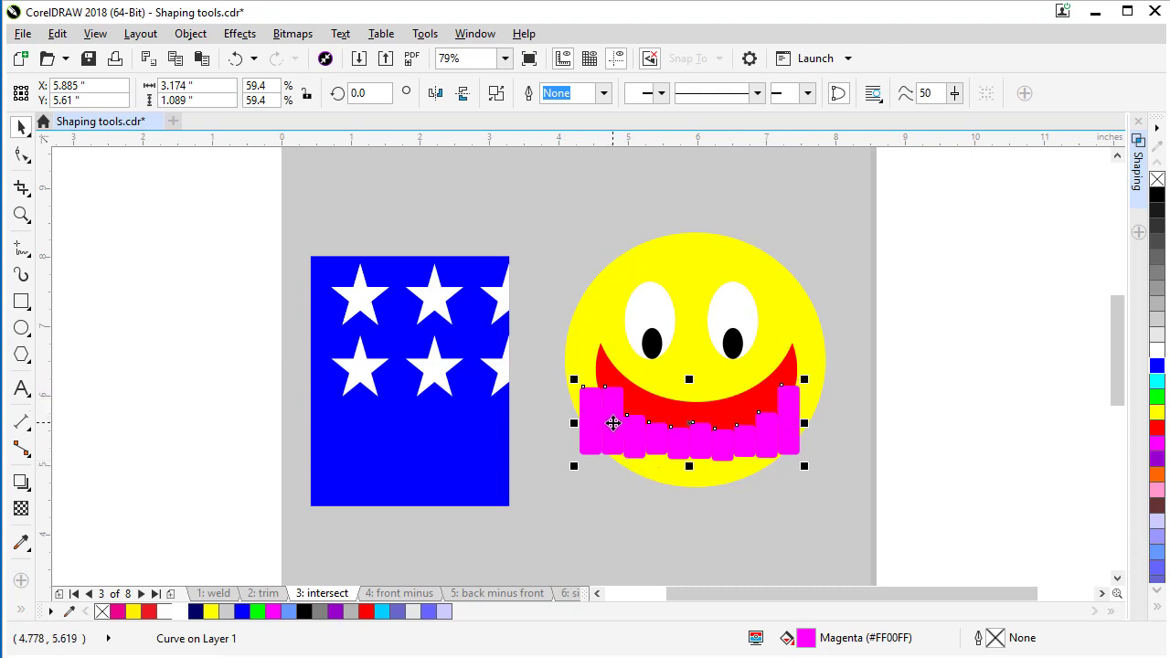
key(shift)
shift+click(642, 405)
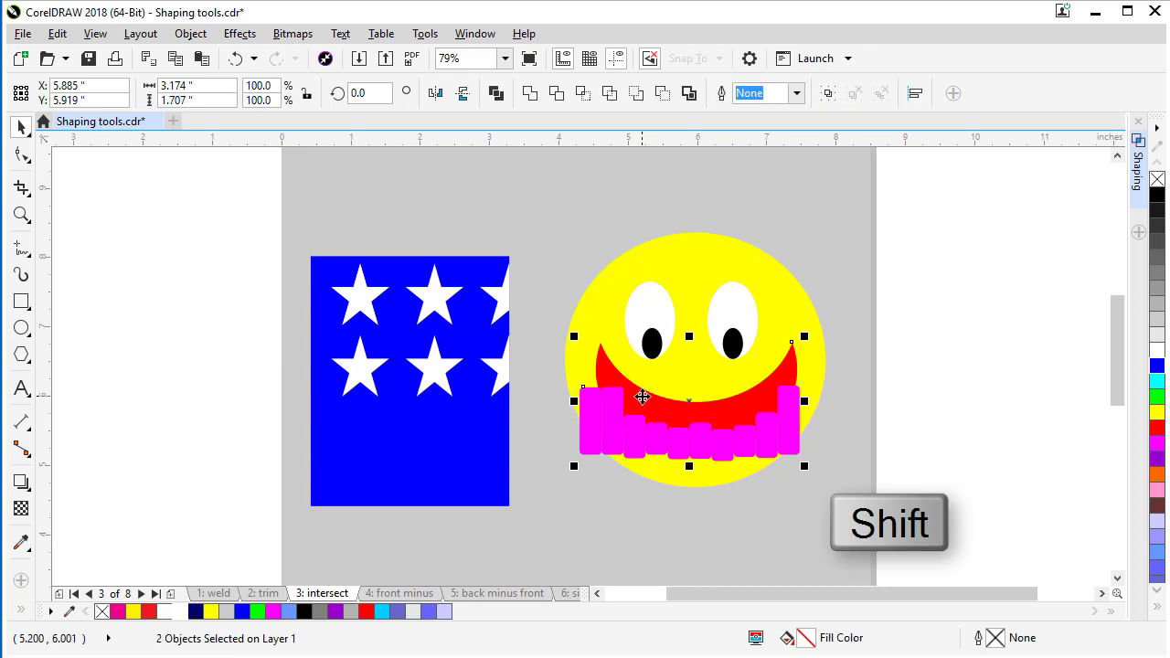
click(583, 94)
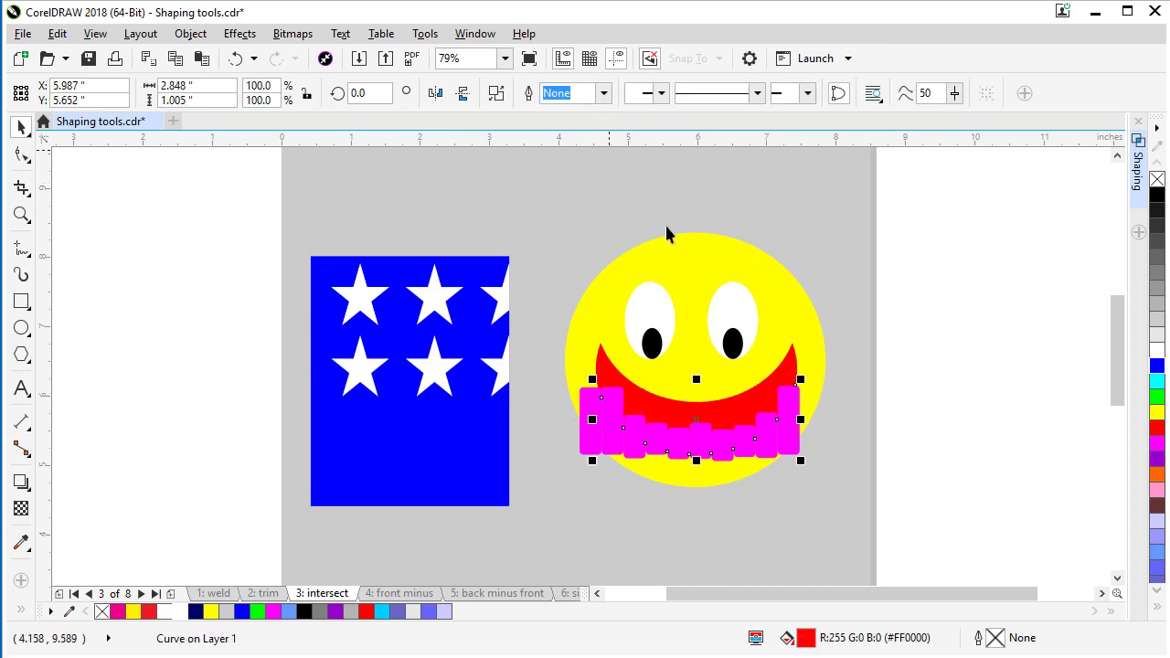
click(922, 492)
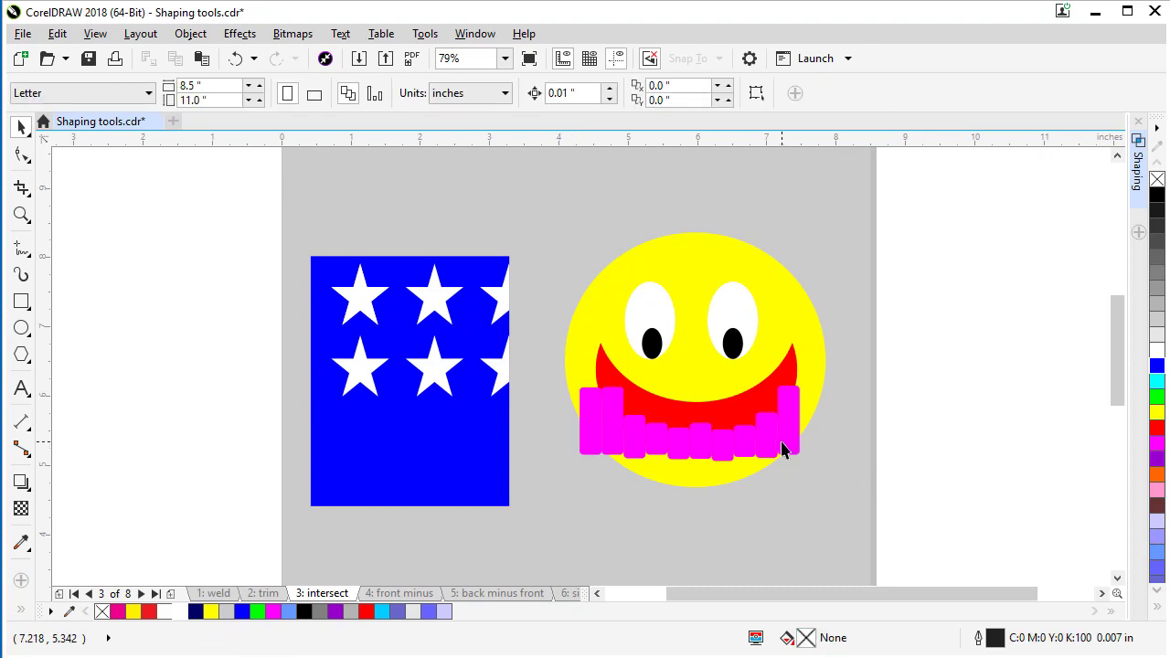
Delete the magenta teeth shape and fill the new overlap piece white.
click(782, 448)
key(Delete)
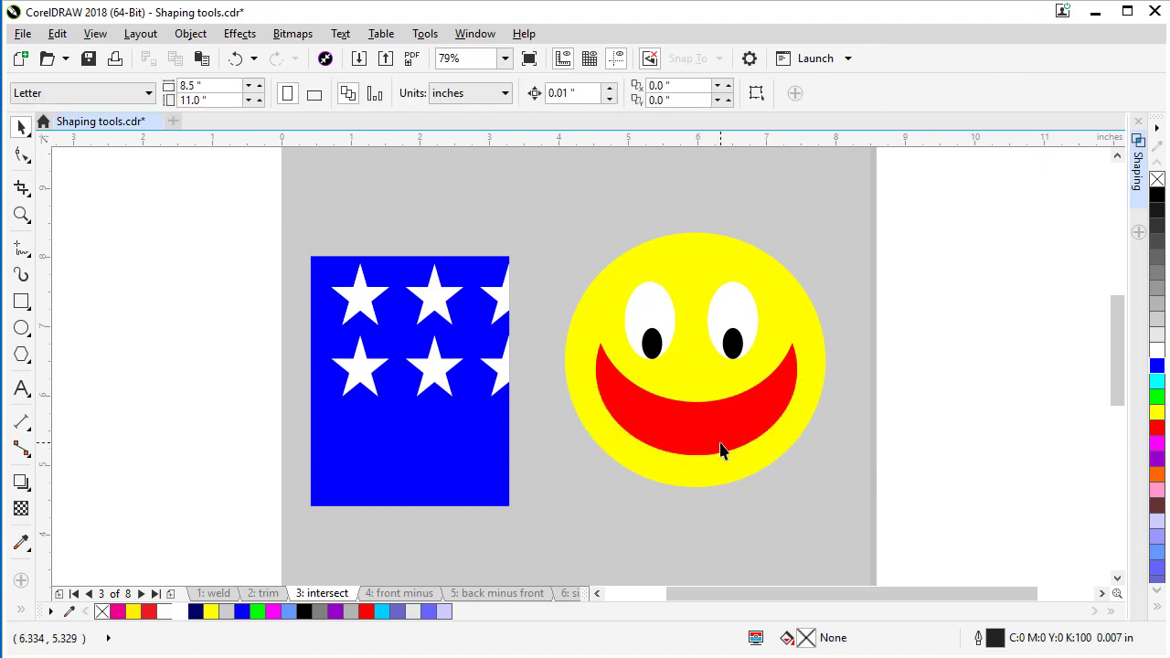
click(720, 450)
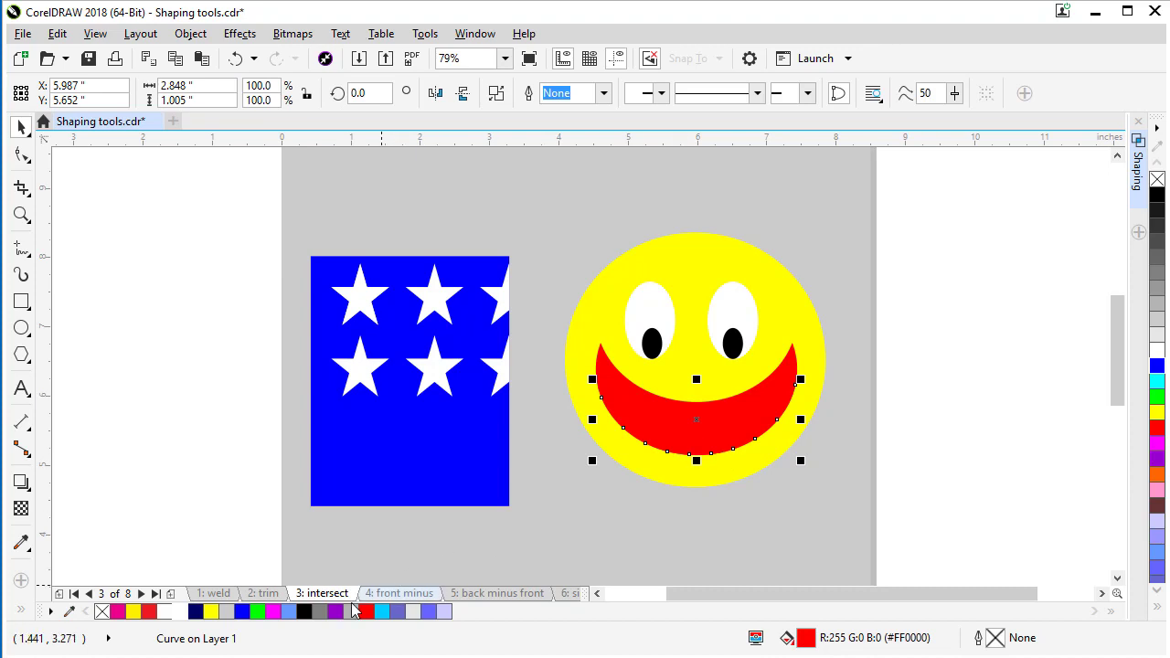
click(181, 614)
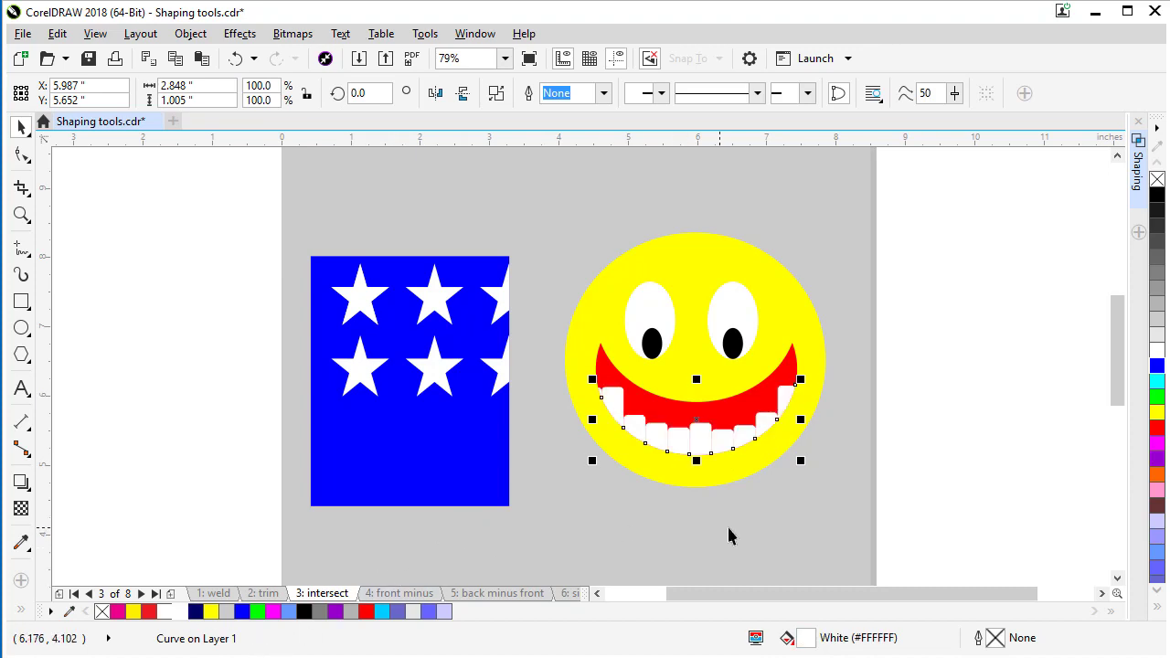
click(935, 478)
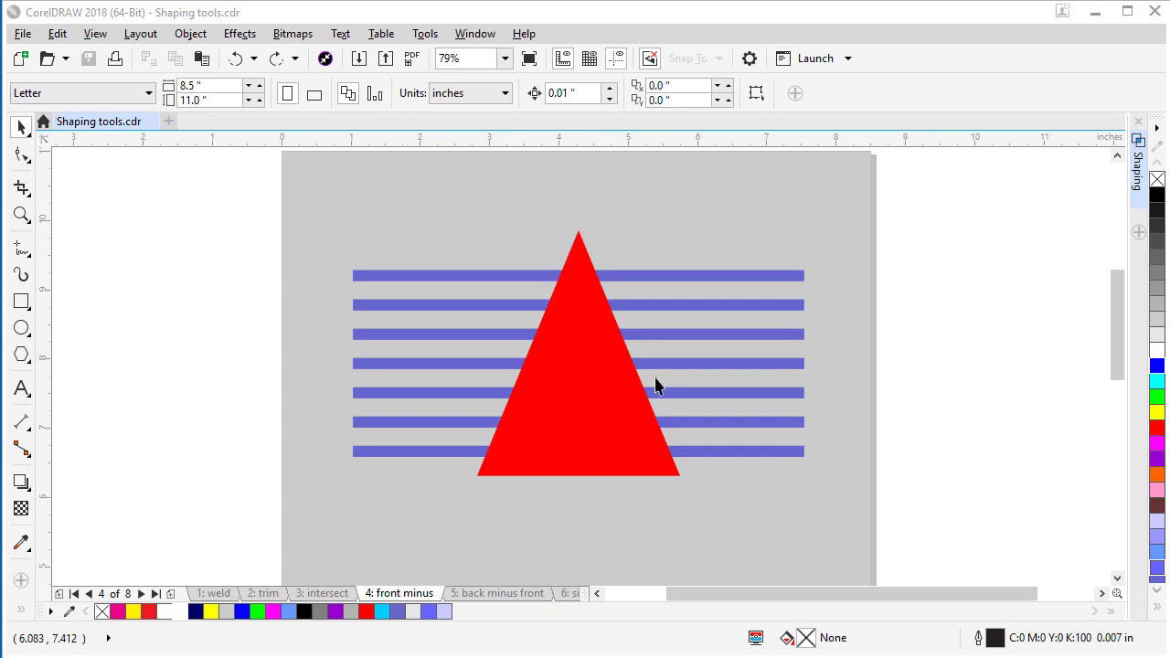
Apply Front minus back to the red triangle and blue lines, removing the lines from the triangle.
shift+click(593, 369)
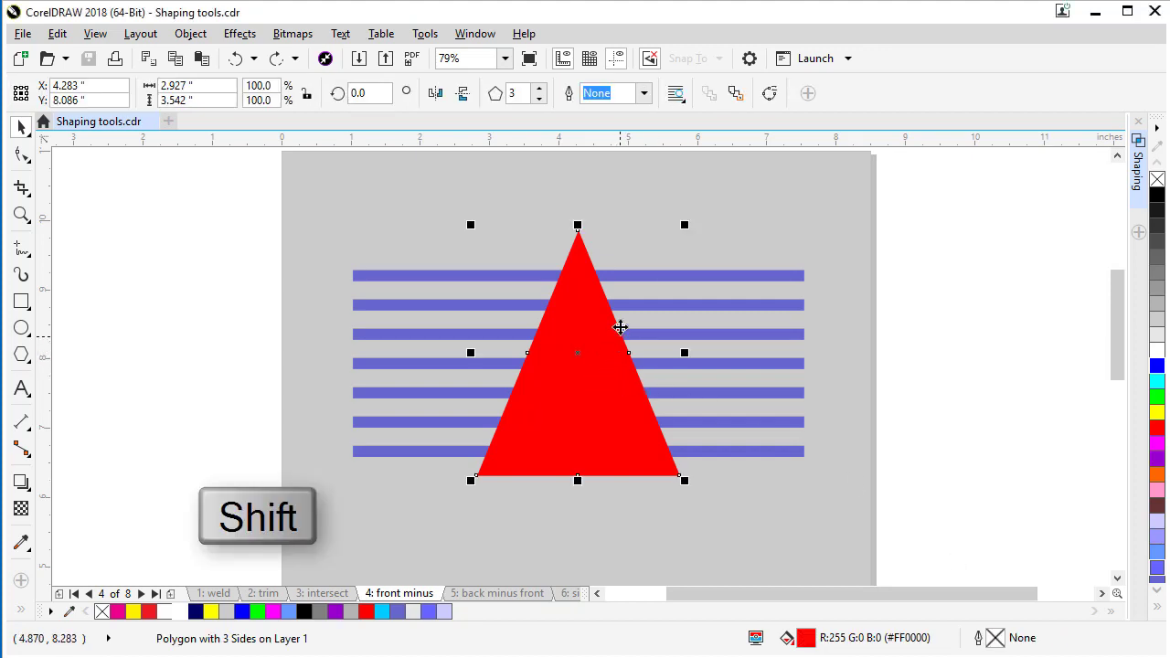
shift+click(617, 276)
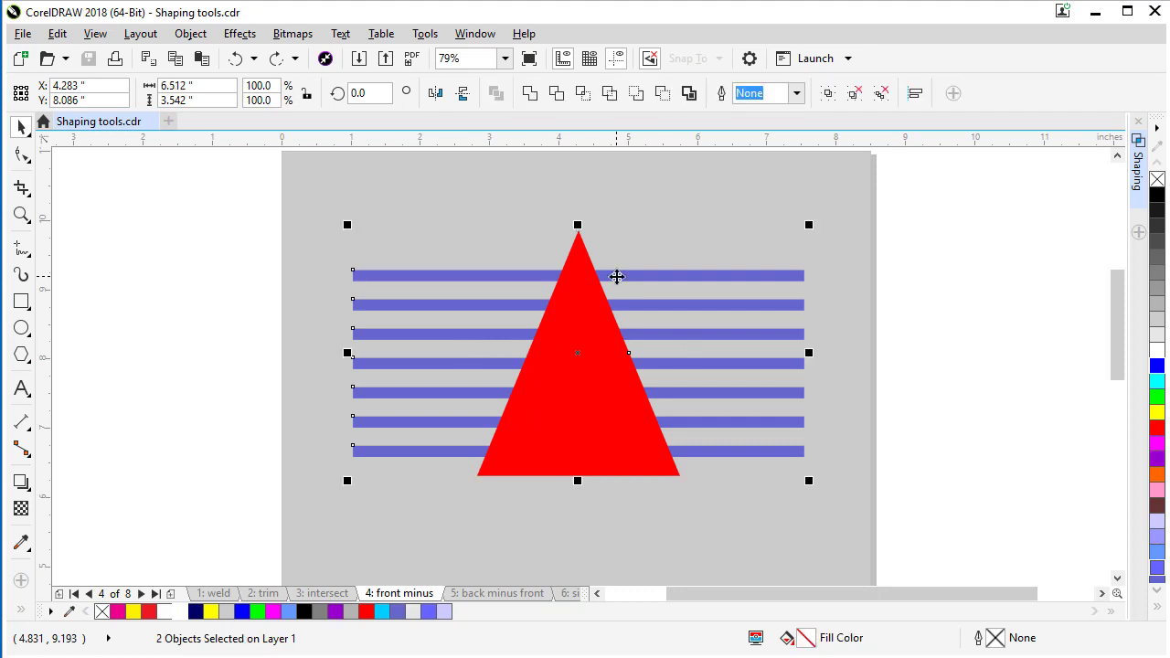
click(637, 96)
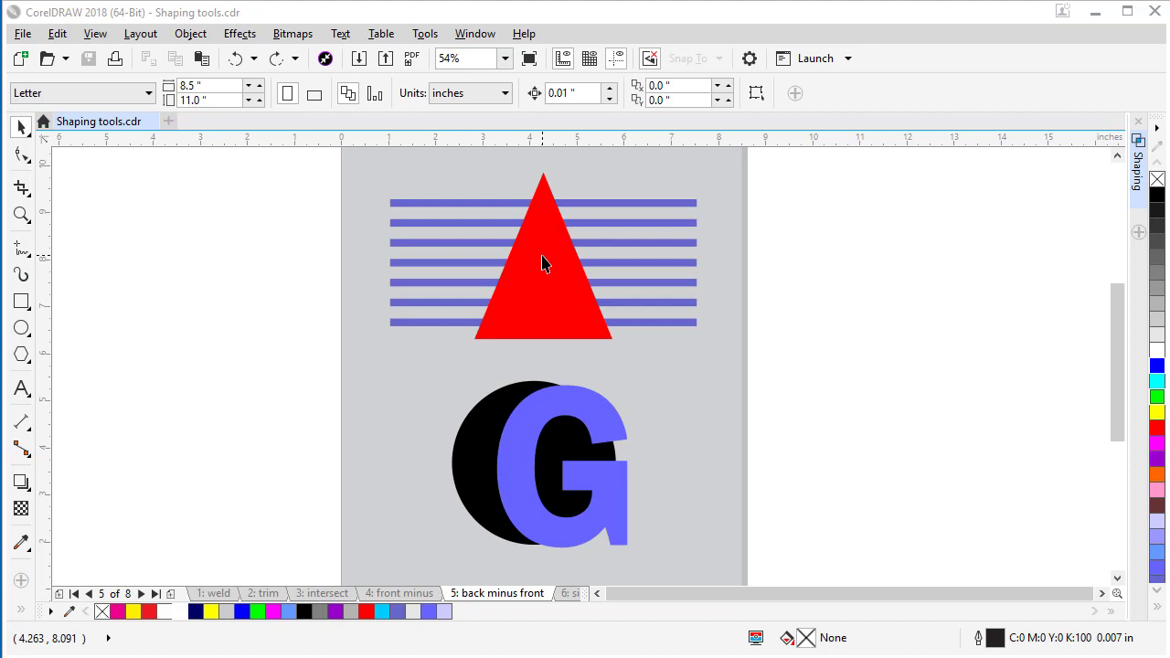
Apply Back minus front to the red triangle and blue lines, cutting a triangular gap.
click(543, 259)
key(shift)
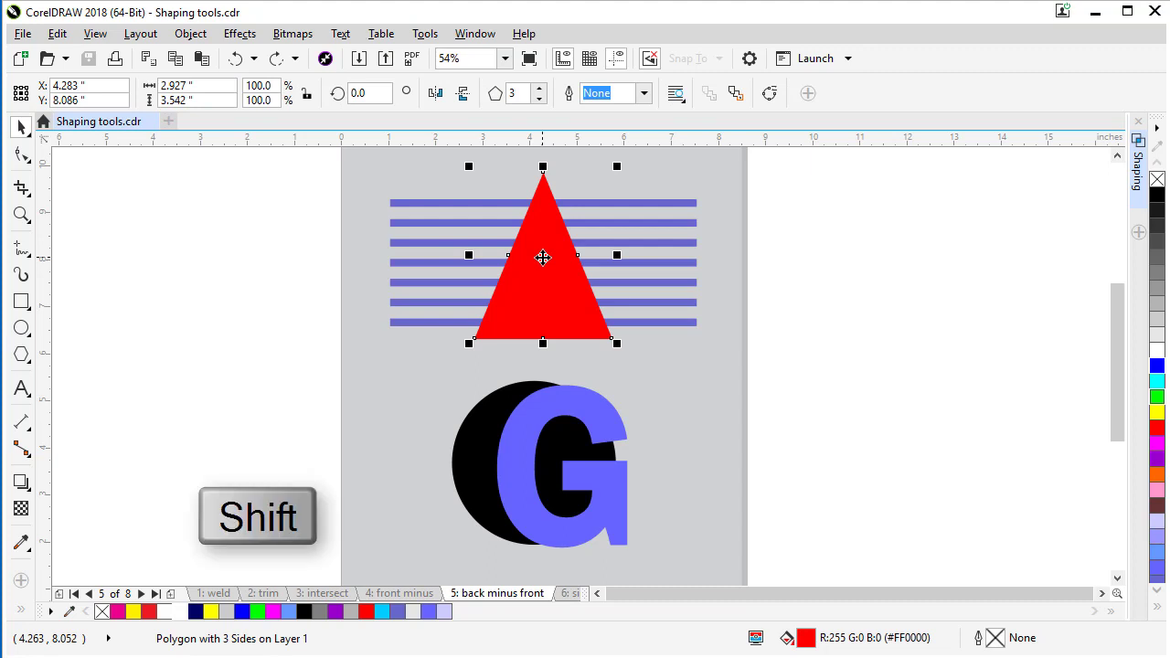
shift+click(586, 203)
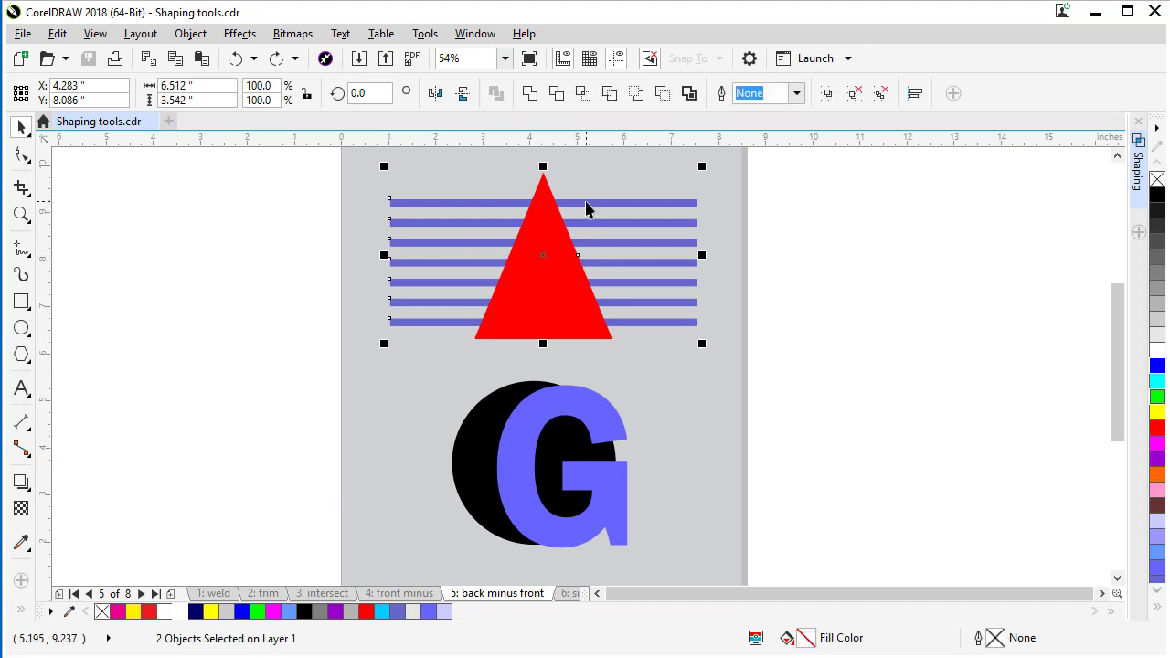
click(663, 94)
click(847, 319)
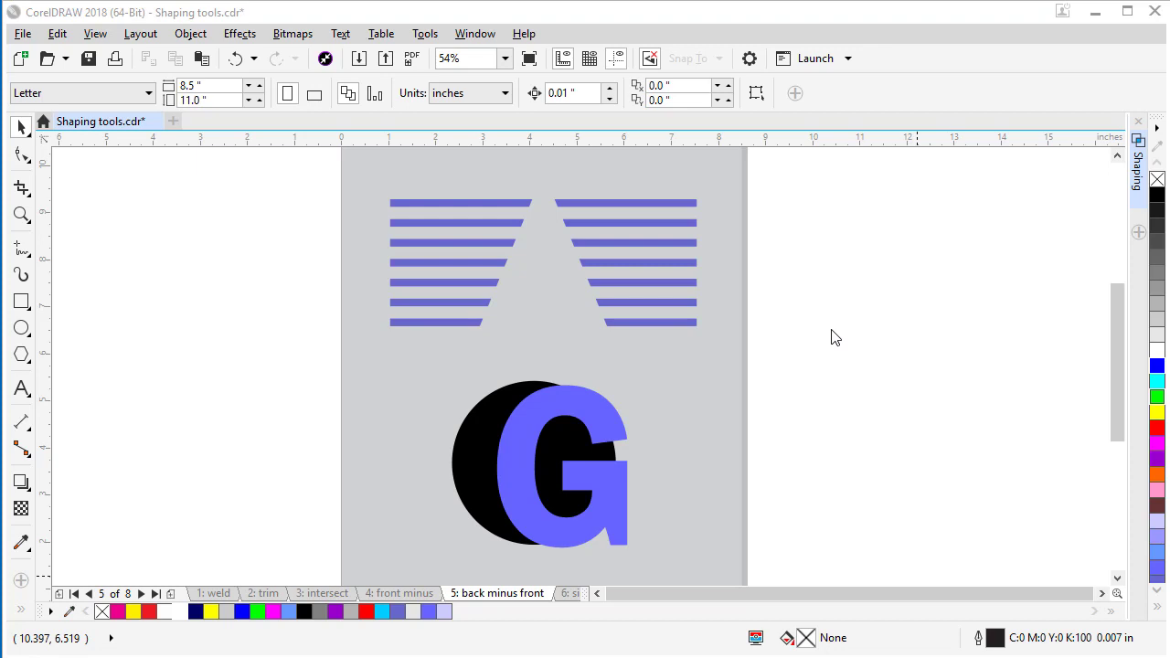
Apply Back minus front to the blue G and black circle, punching the G out.
click(595, 407)
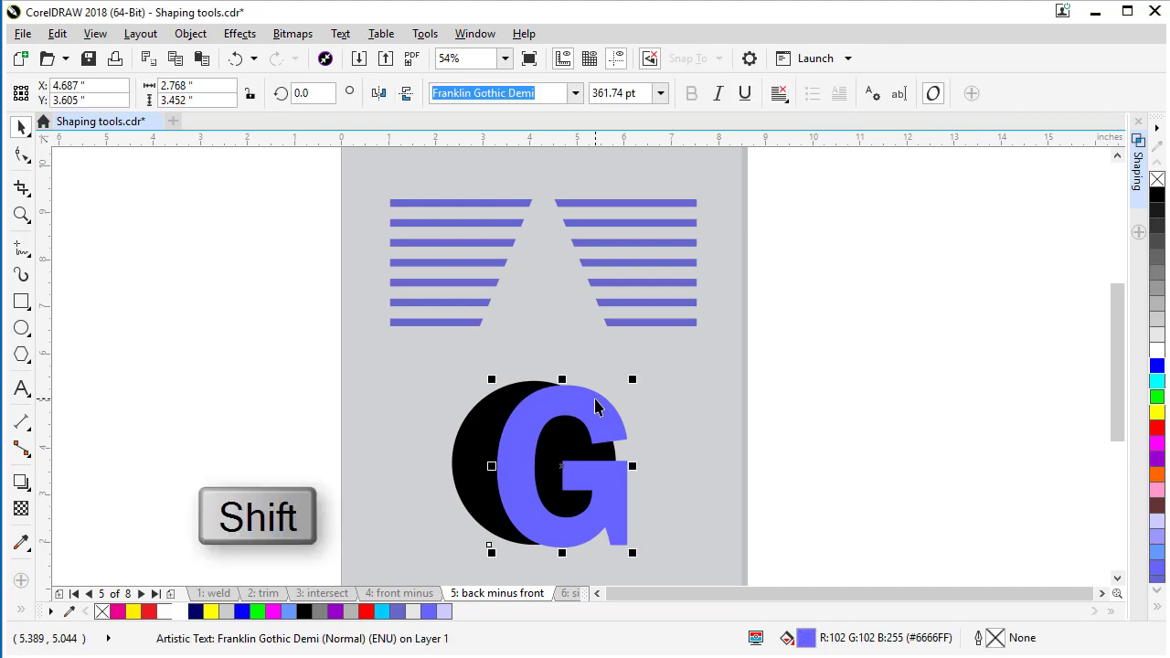
shift+click(504, 399)
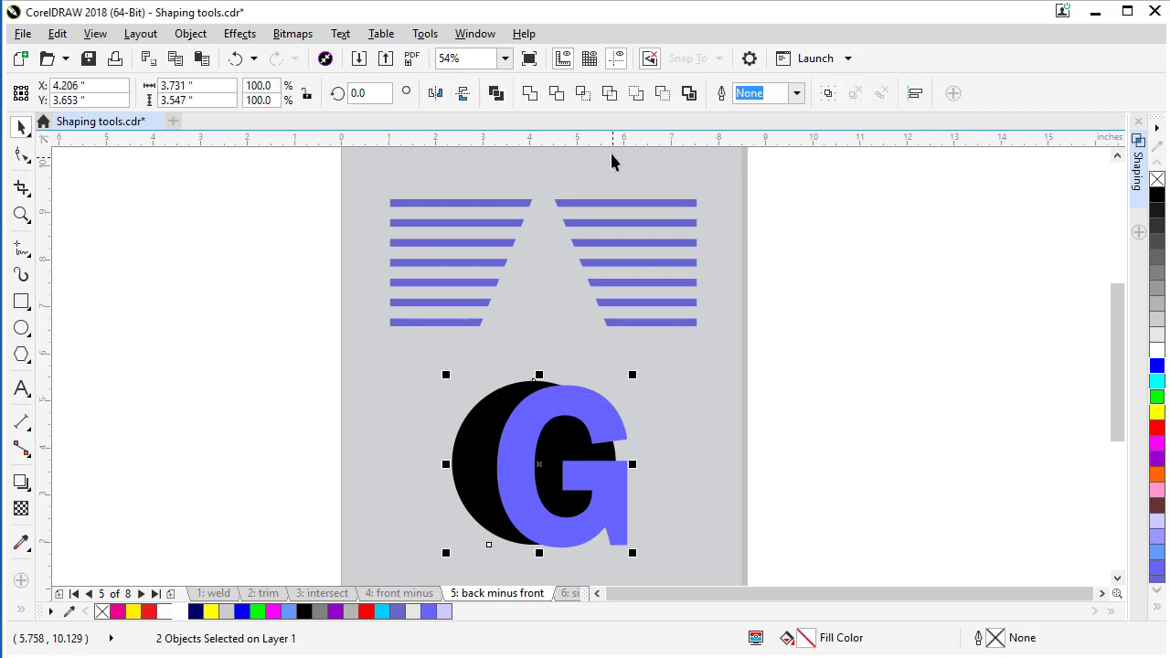
click(662, 95)
click(843, 419)
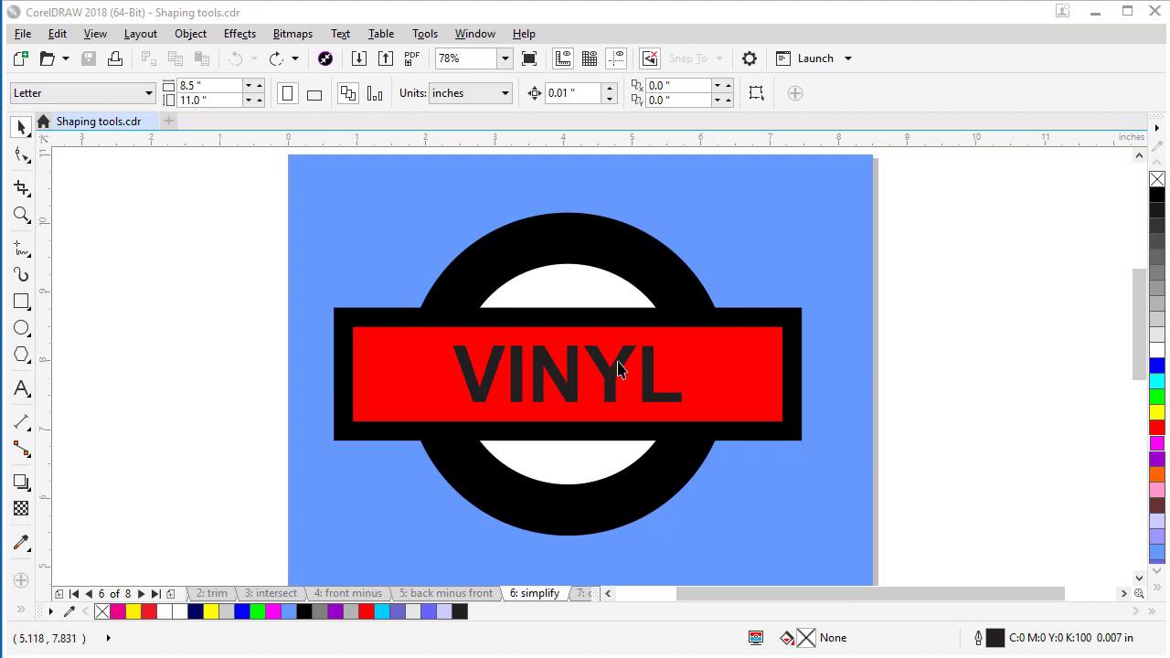
Drag the VINYL text, red rectangle, and circles apart to inspect the overlapping layers.
drag(603, 371, 584, 412)
drag(581, 355, 566, 381)
click(574, 311)
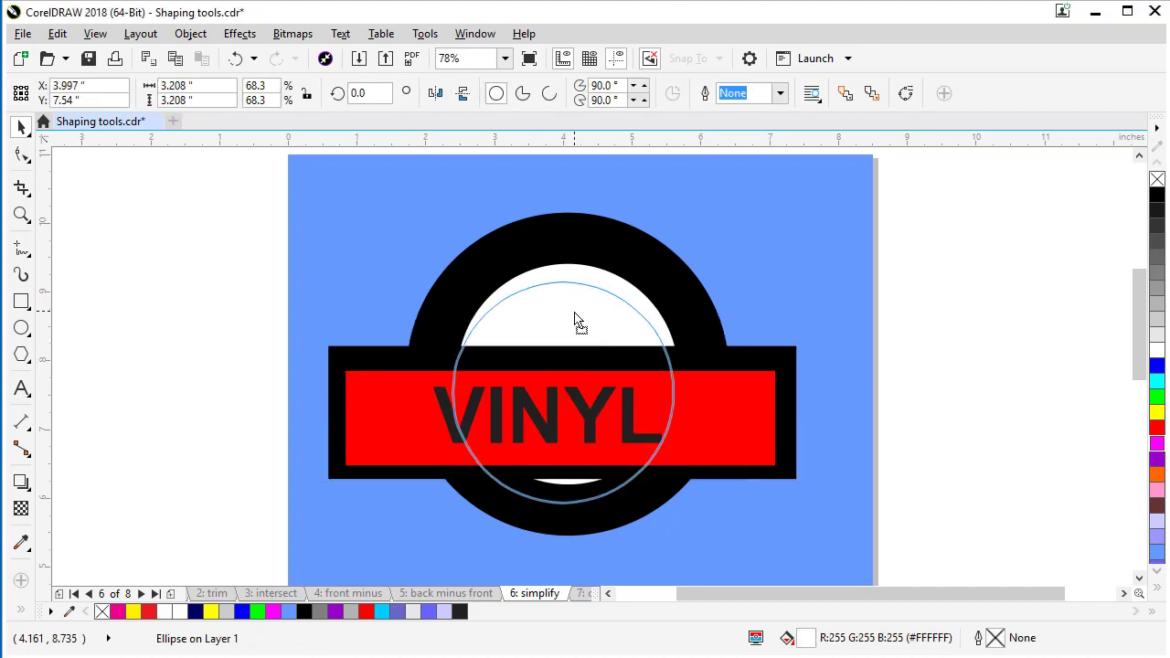
drag(574, 311, 575, 314)
drag(585, 259, 587, 275)
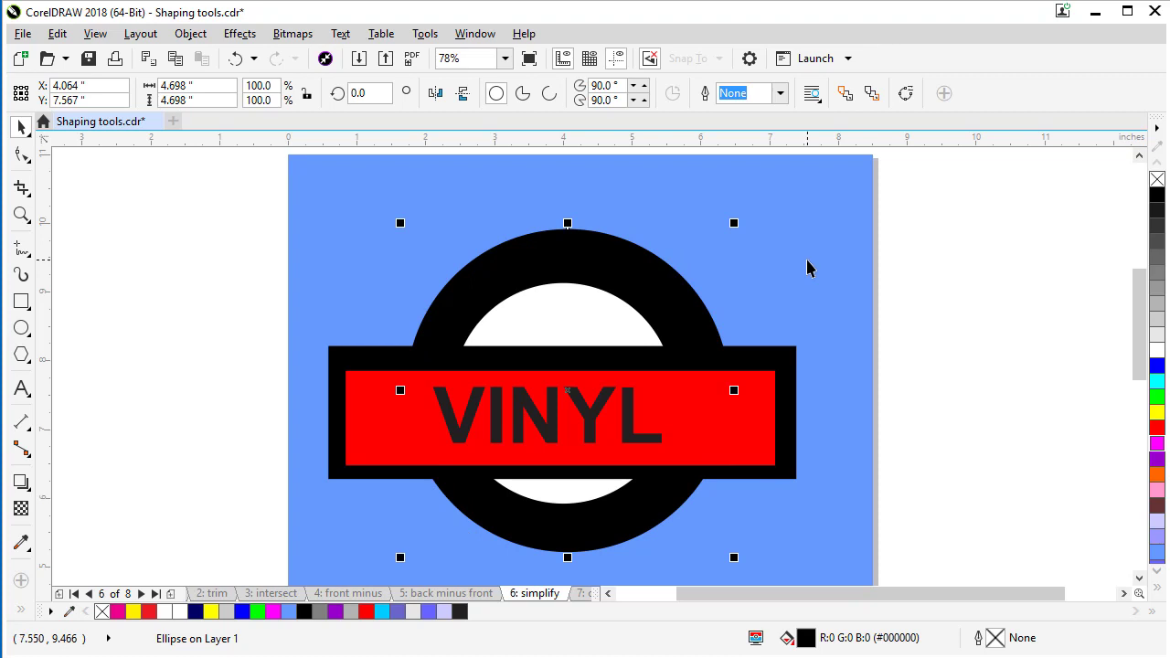
Undo the moves, then Simplify all five logo objects together.
key(ctrl+z)
key(ctrl+z)
key(ctrl+z)
key(ctrl+z)
key(ctrl+z)
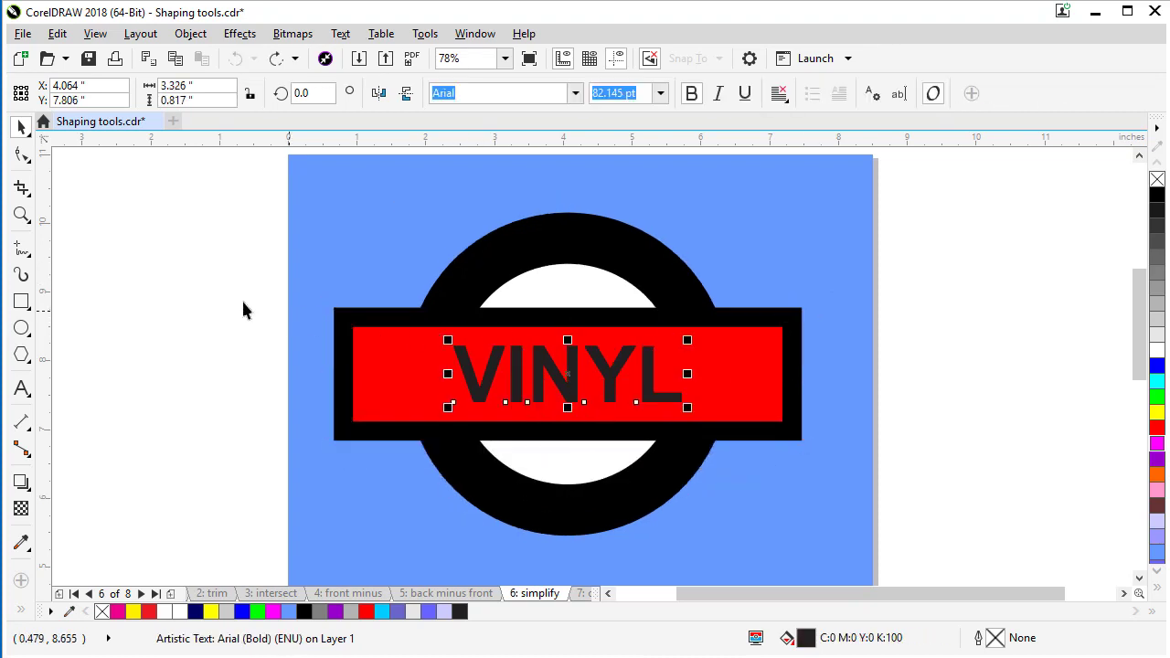
drag(223, 182, 900, 560)
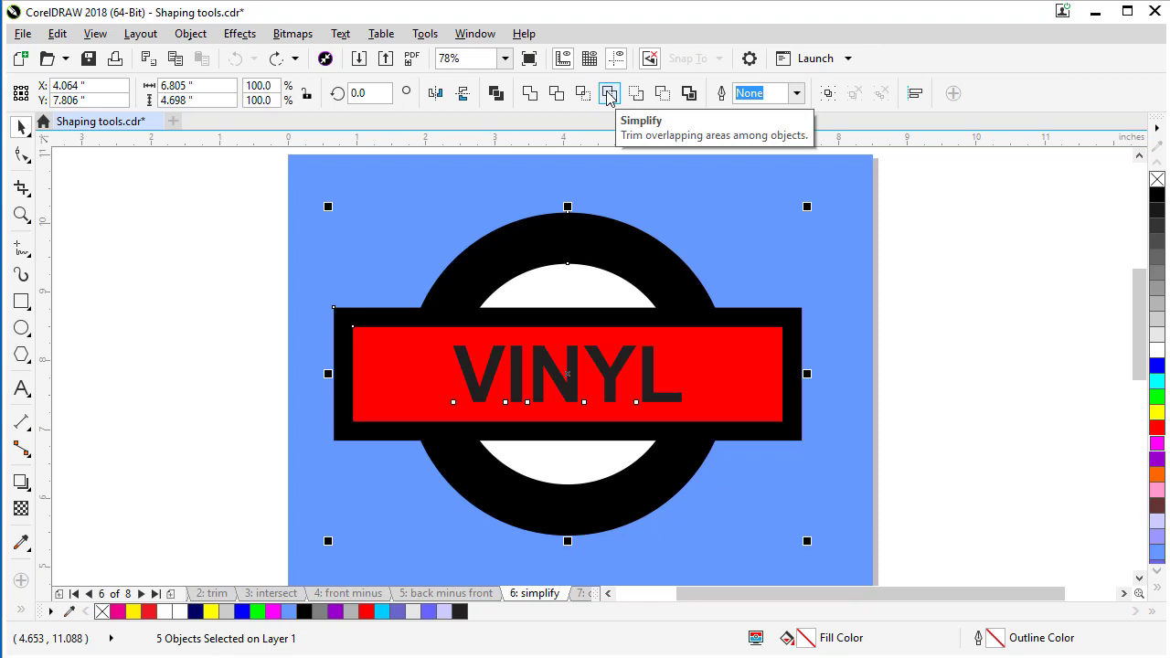
click(609, 95)
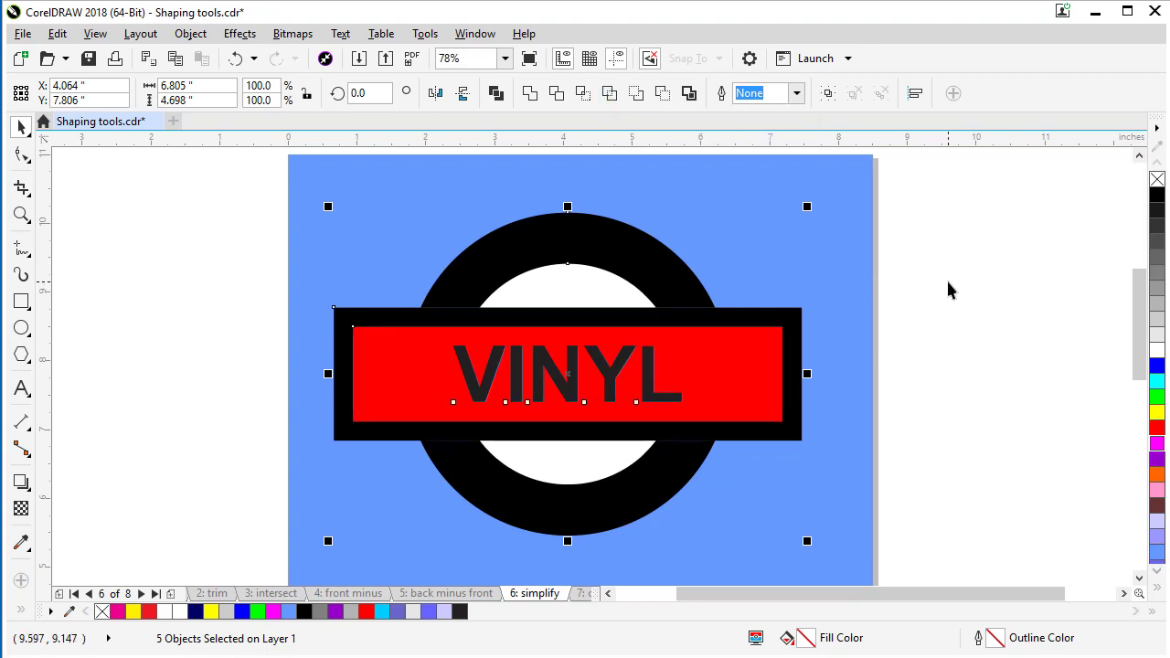
Pull the red bar, VINYL text, black frame and circle apart to check the cuts, then undo the moves.
click(965, 283)
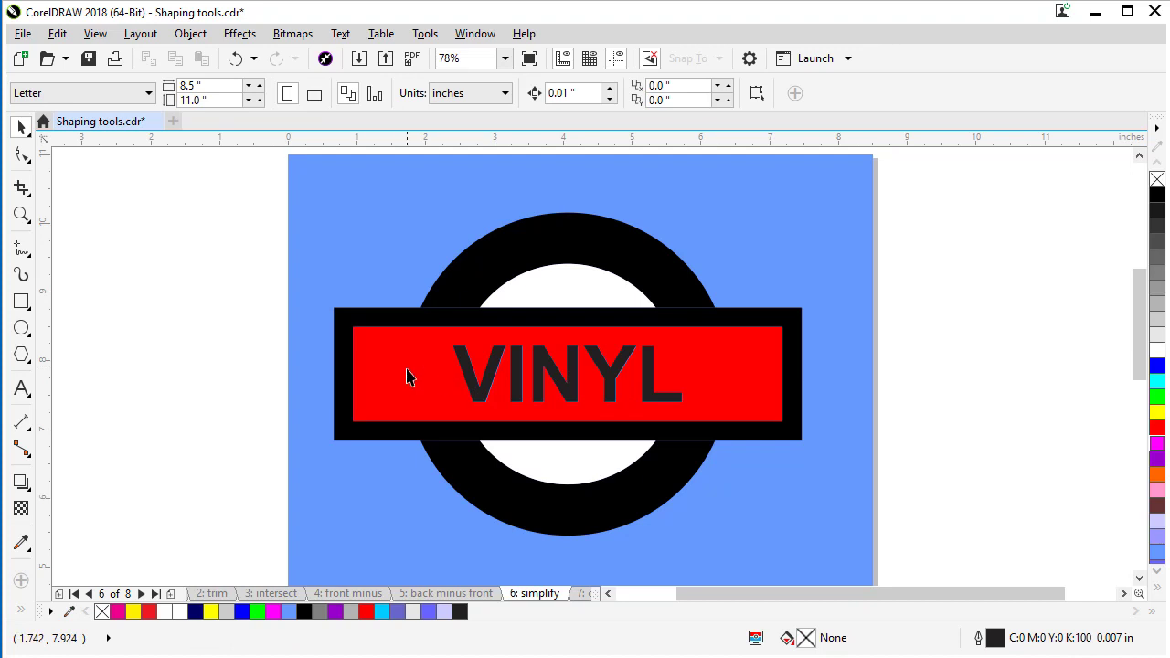
drag(402, 400, 376, 477)
drag(462, 350, 457, 384)
drag(421, 317, 416, 350)
drag(444, 295, 429, 277)
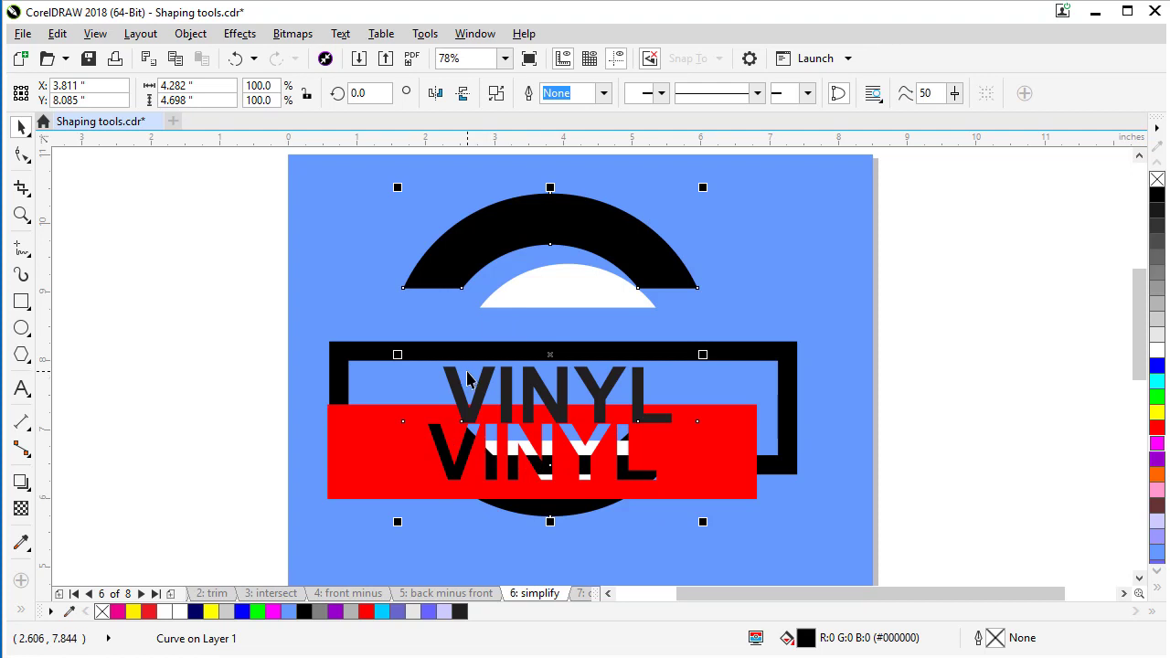
key(ctrl+z)
key(ctrl+z)
key(ctrl+z)
key(ctrl+z)
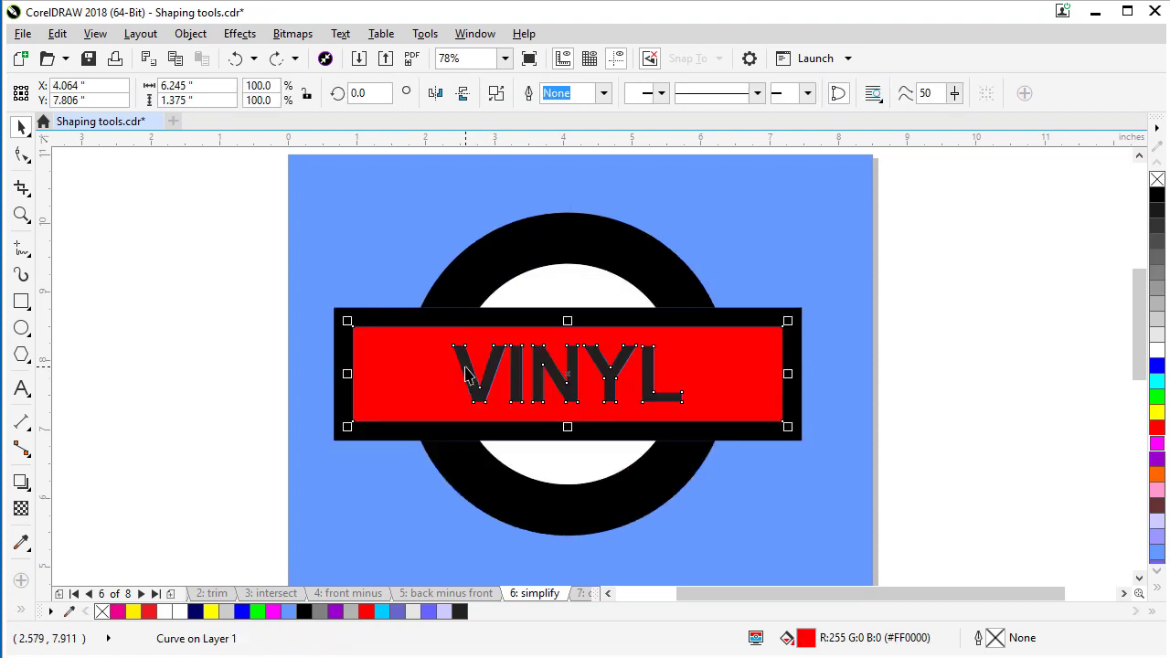
Deselect the logo and switch the view to Wireframe.
click(173, 193)
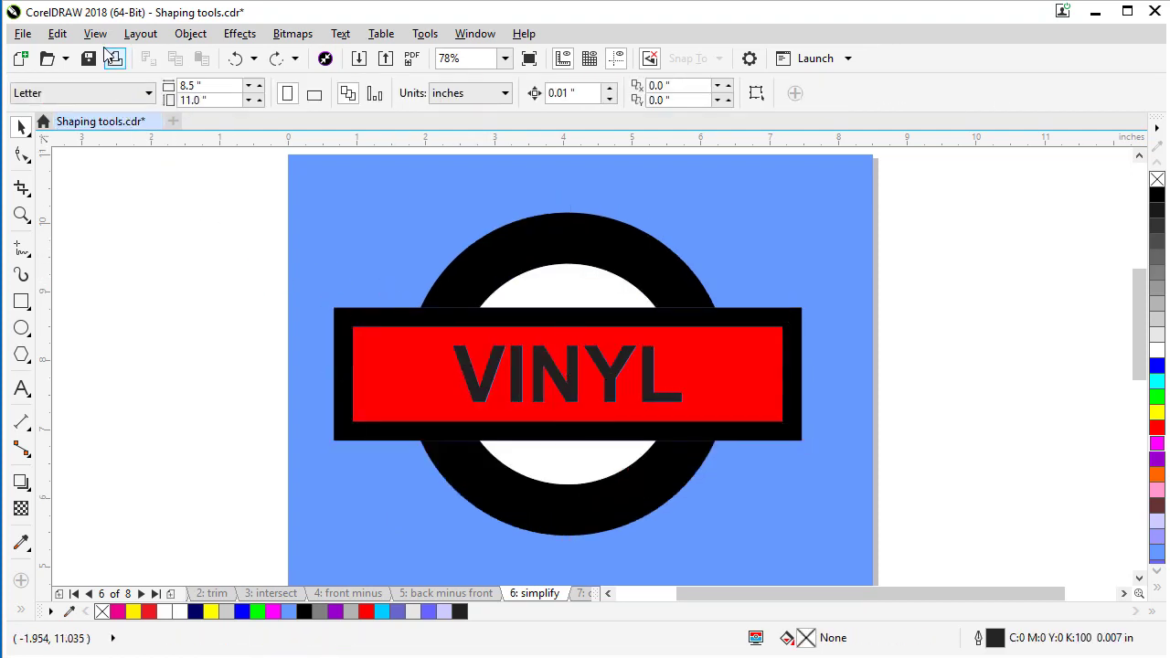
click(95, 34)
click(128, 76)
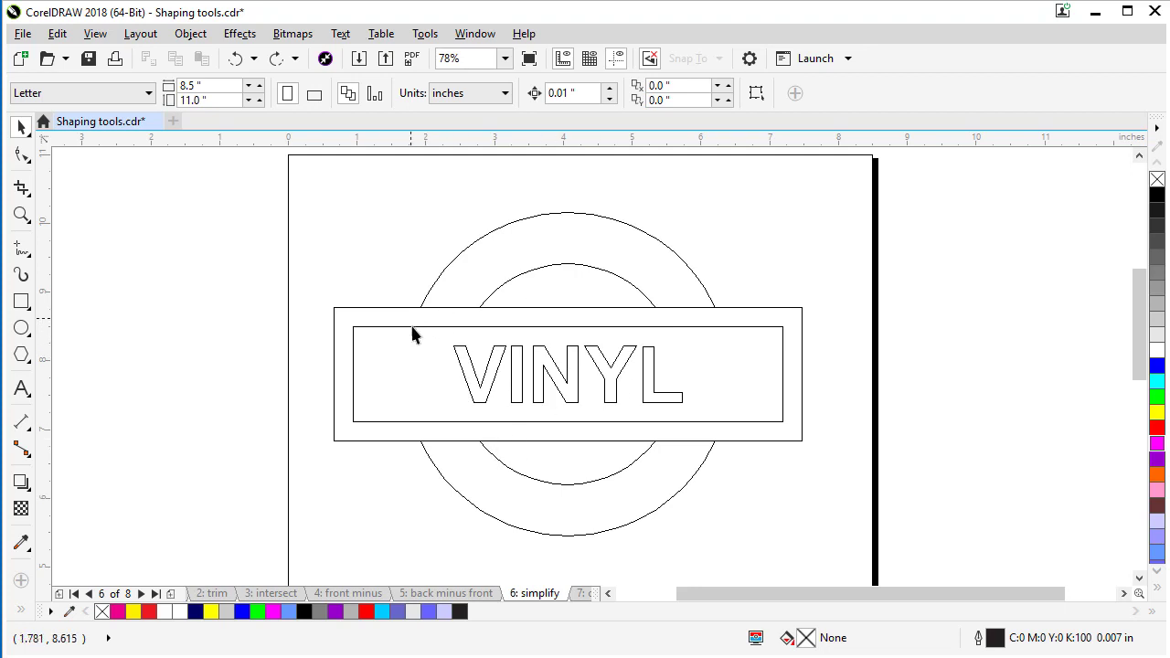
Return to Enhanced view, drag the red VINYL piece aside, and shift the rest of the logo.
click(94, 34)
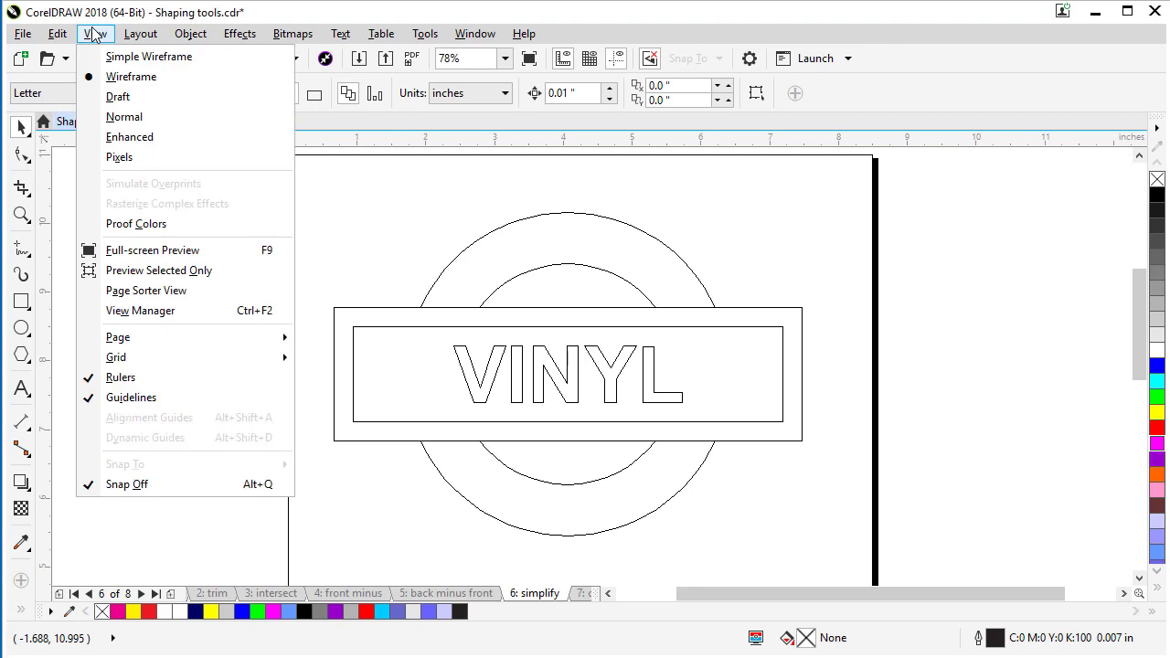
click(116, 137)
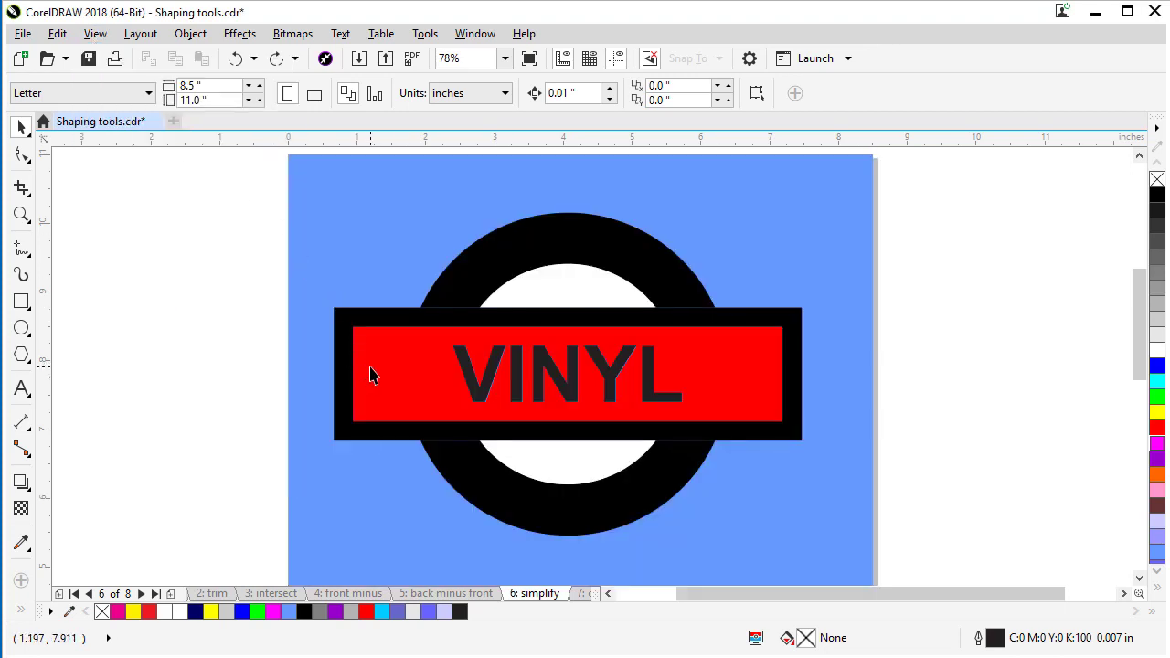
drag(370, 375, 916, 371)
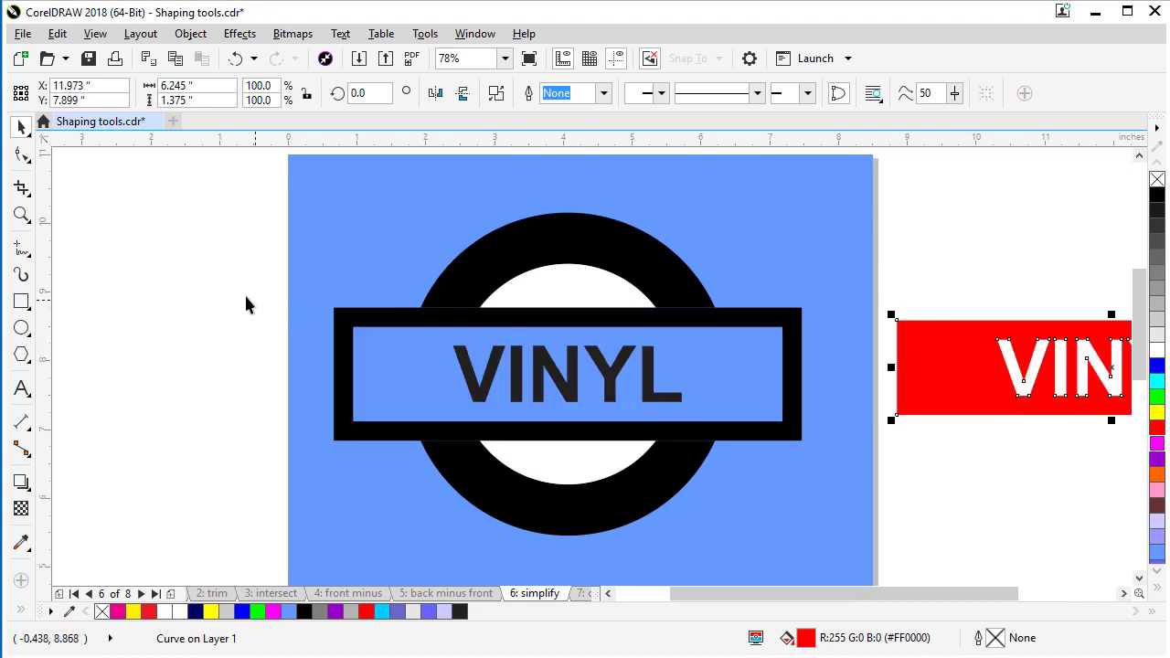
drag(219, 185, 849, 554)
mouse_move(700, 439)
mouse_down()
mouse_move(686, 462)
mouse_move(644, 466)
mouse_move(686, 406)
mouse_move(720, 389)
mouse_move(706, 441)
mouse_up()
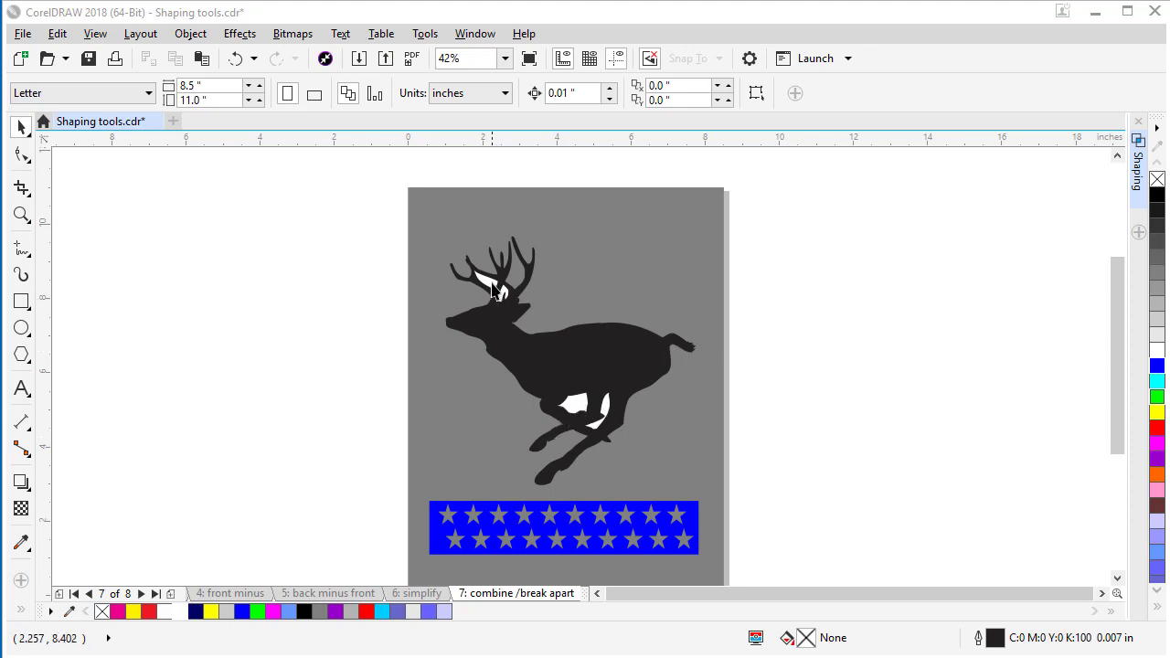
Combine the white belly patch with the deer body to cut a hole.
drag(576, 407, 530, 404)
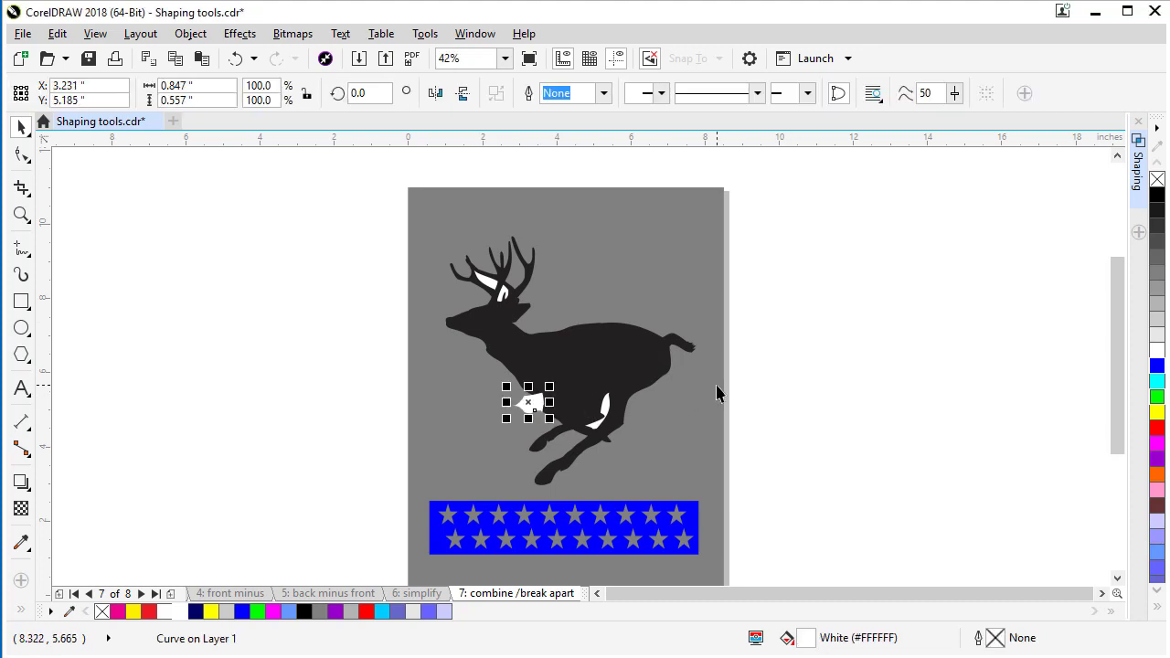
key(ctrl+z)
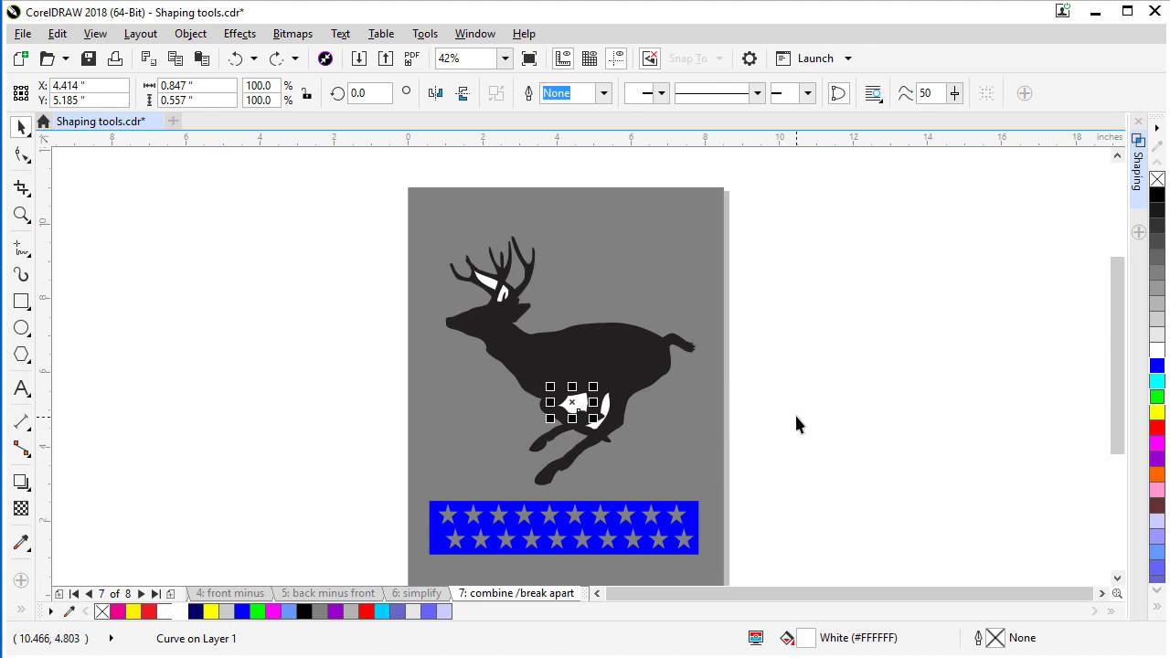
key(Escape)
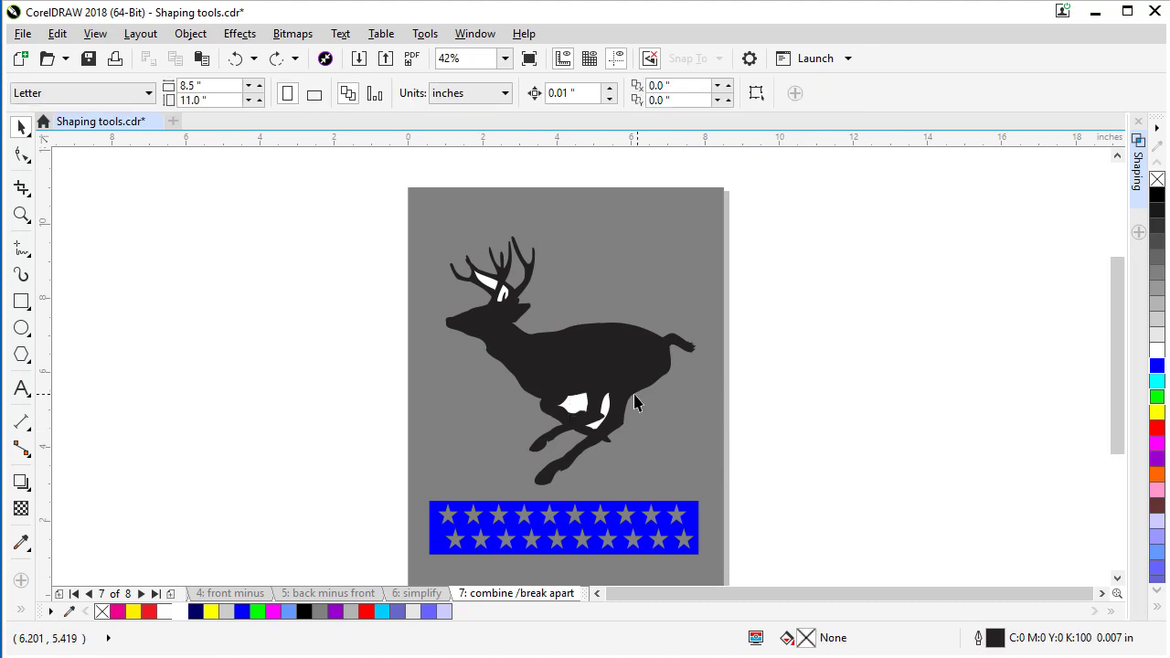
click(577, 413)
key(shift)
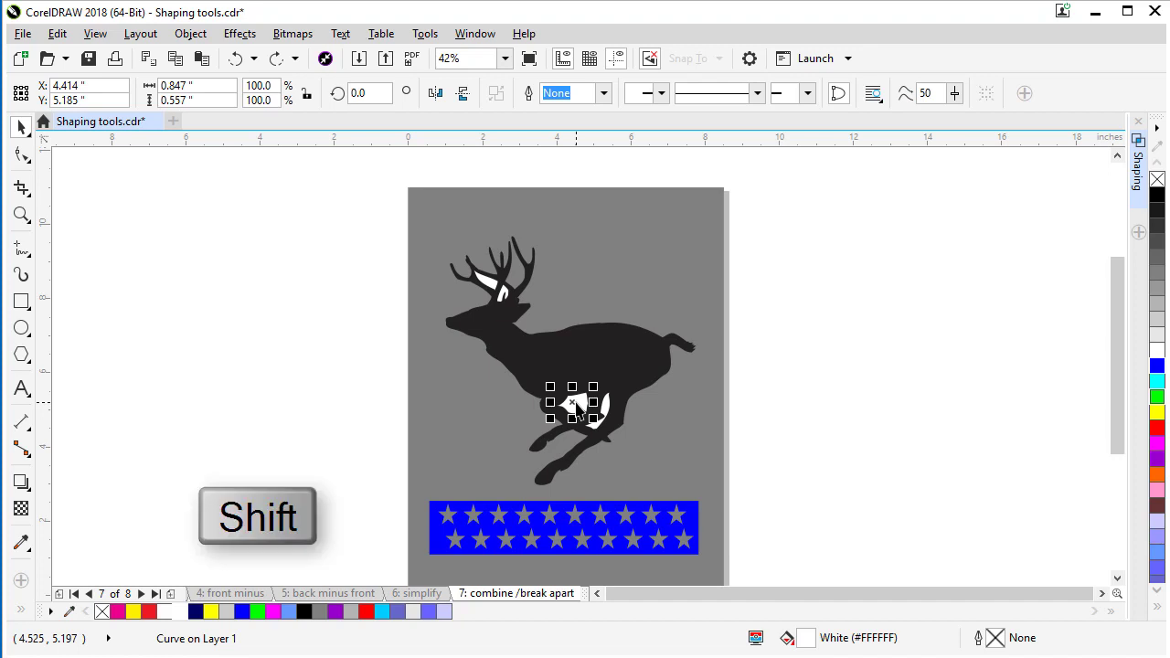
shift+click(565, 364)
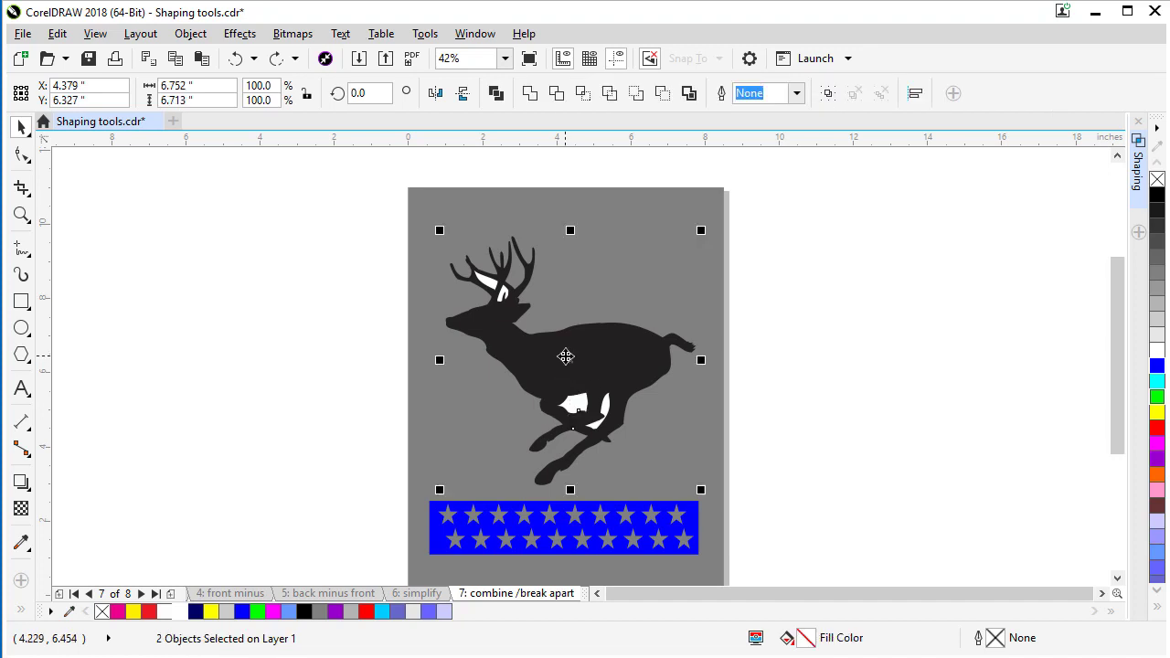
click(495, 95)
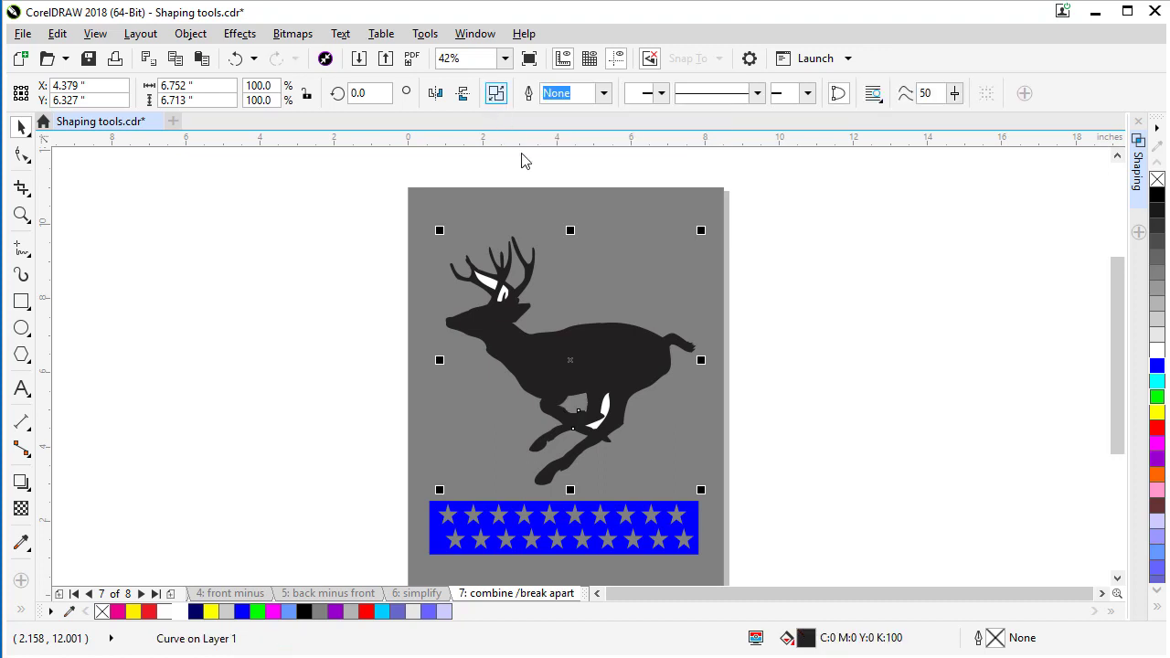
Combine the white leg patch with the deer body.
click(728, 414)
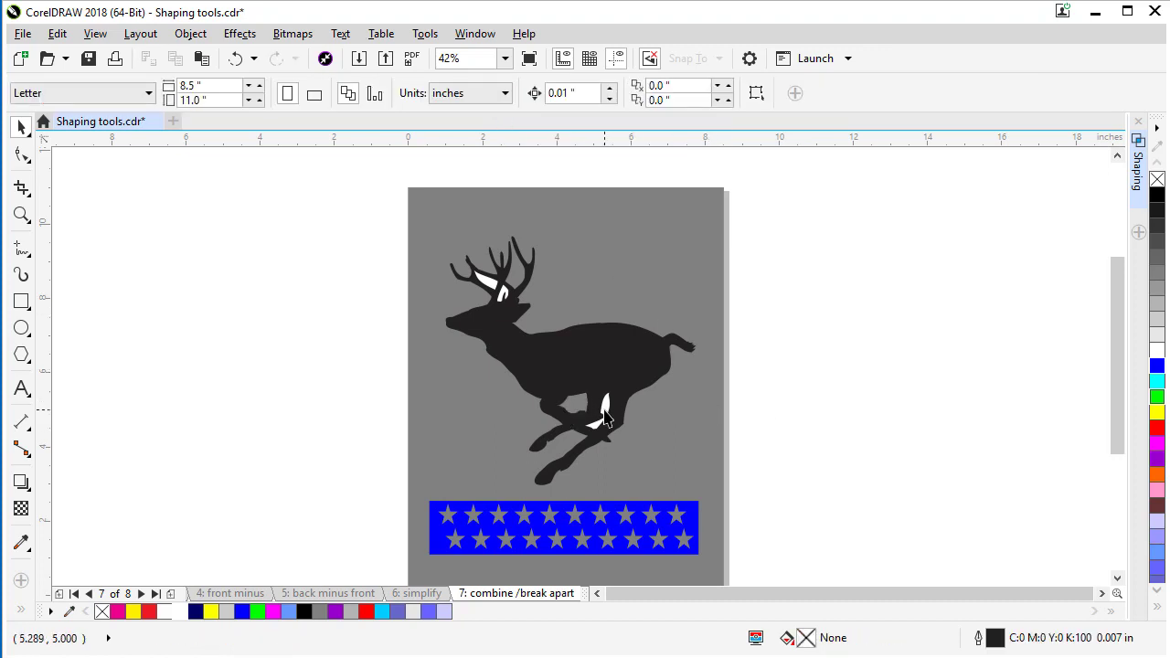
click(597, 411)
key(shift)
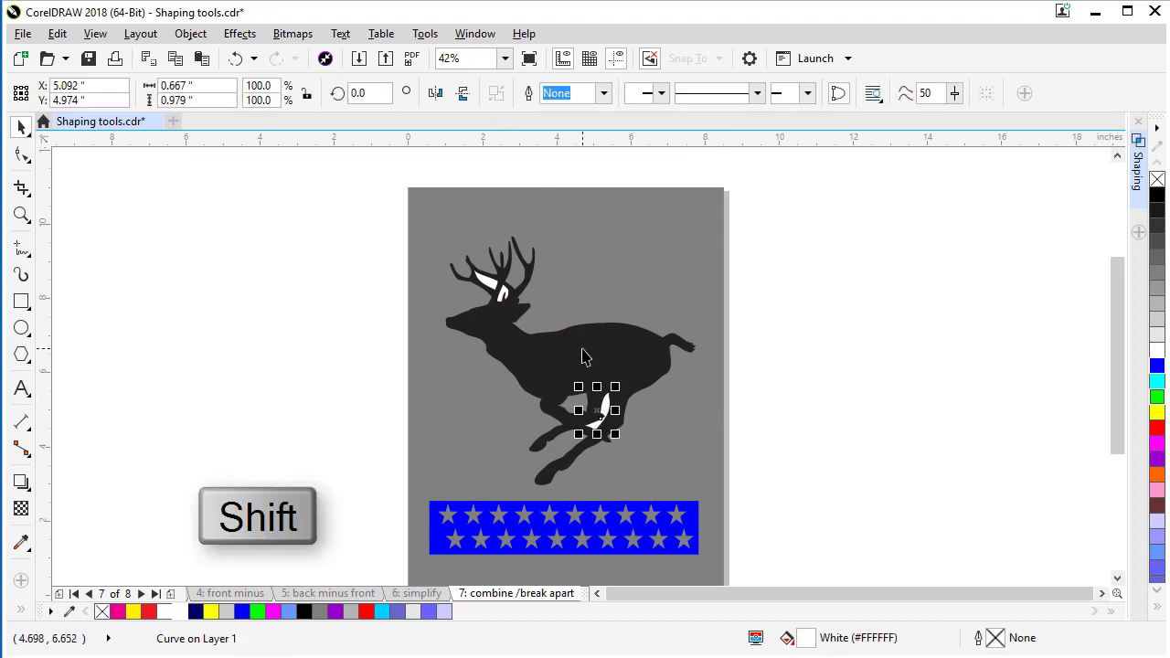
shift+click(584, 356)
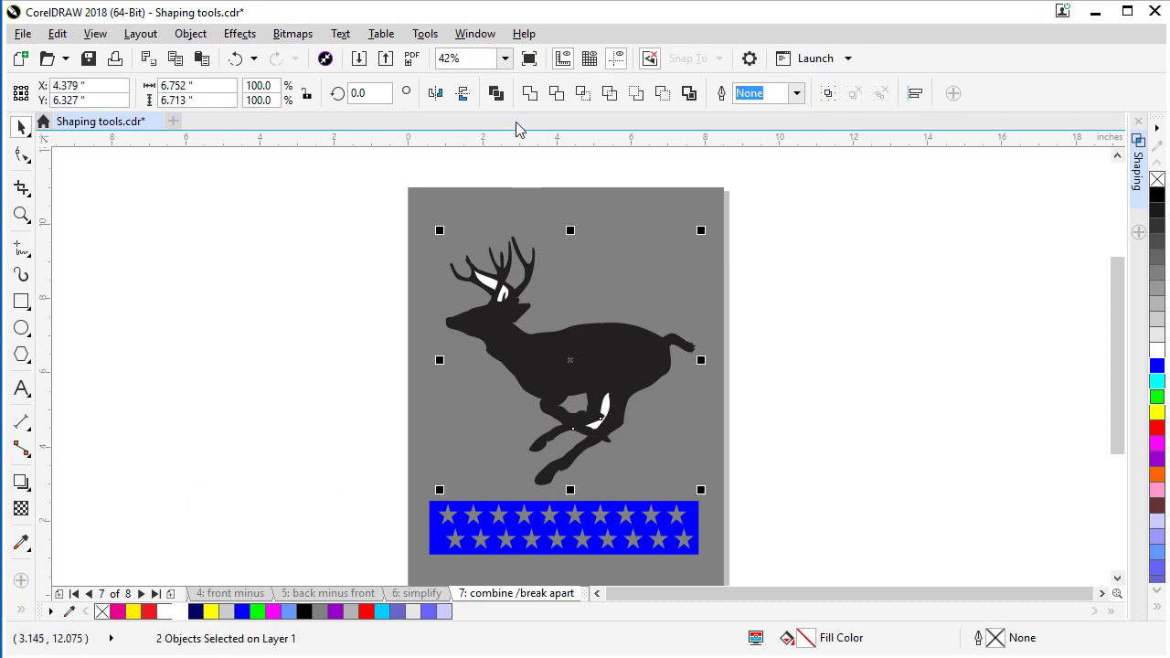
click(496, 94)
Combine both white antler patches with the deer body, then reposition the deer.
click(326, 325)
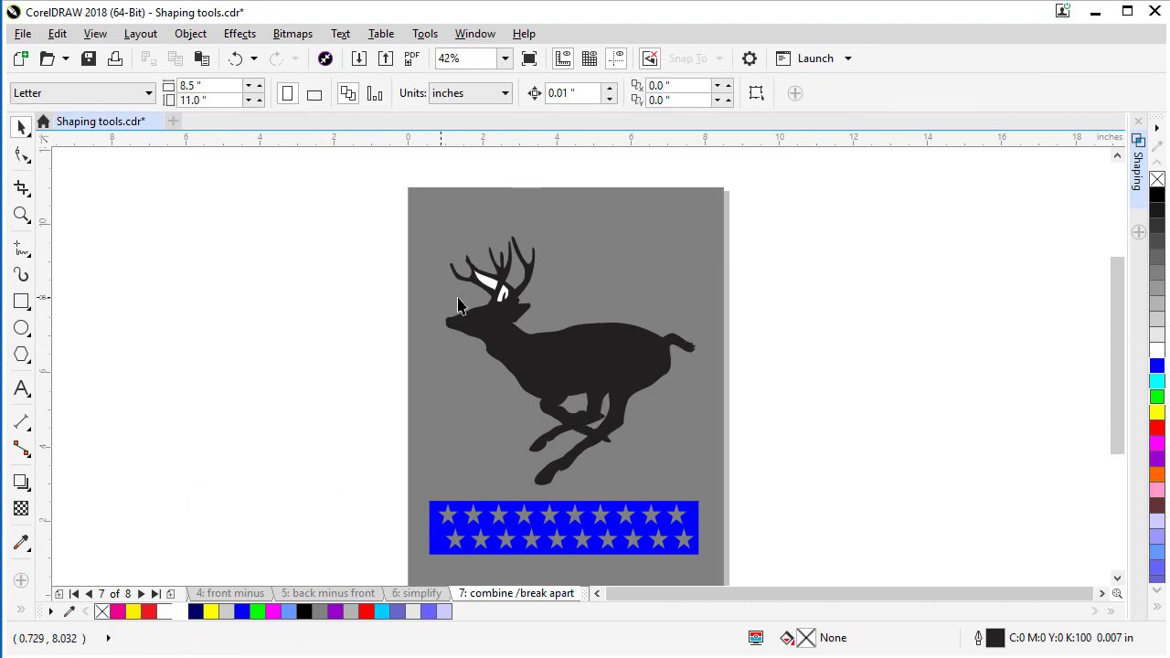
click(489, 288)
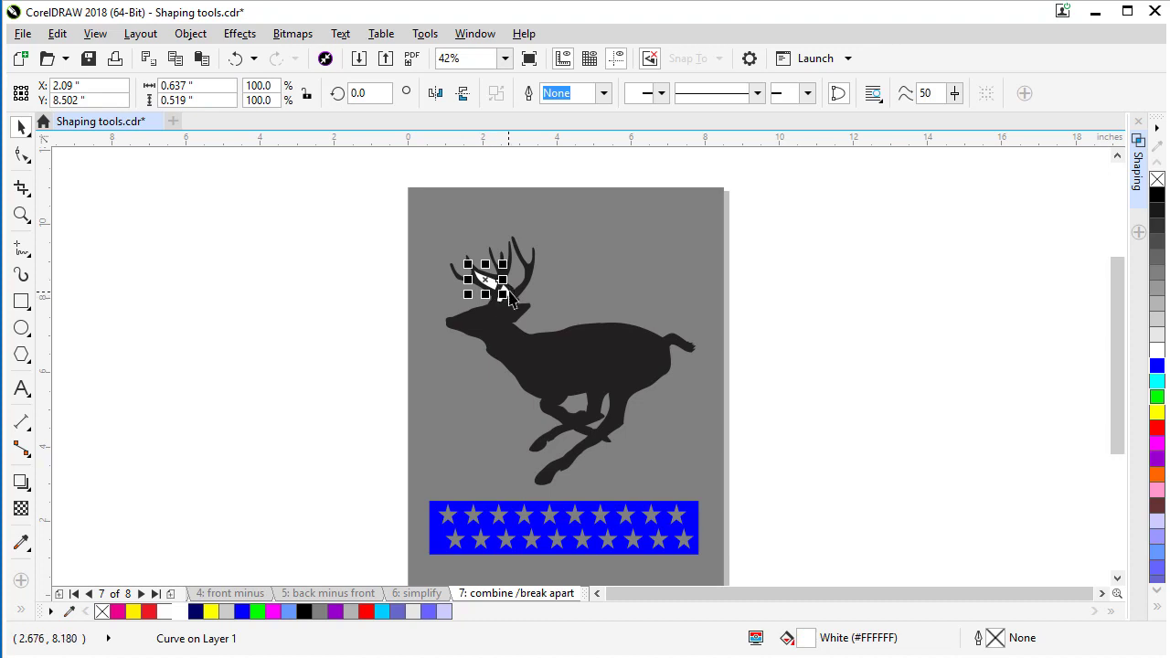
key(shift)
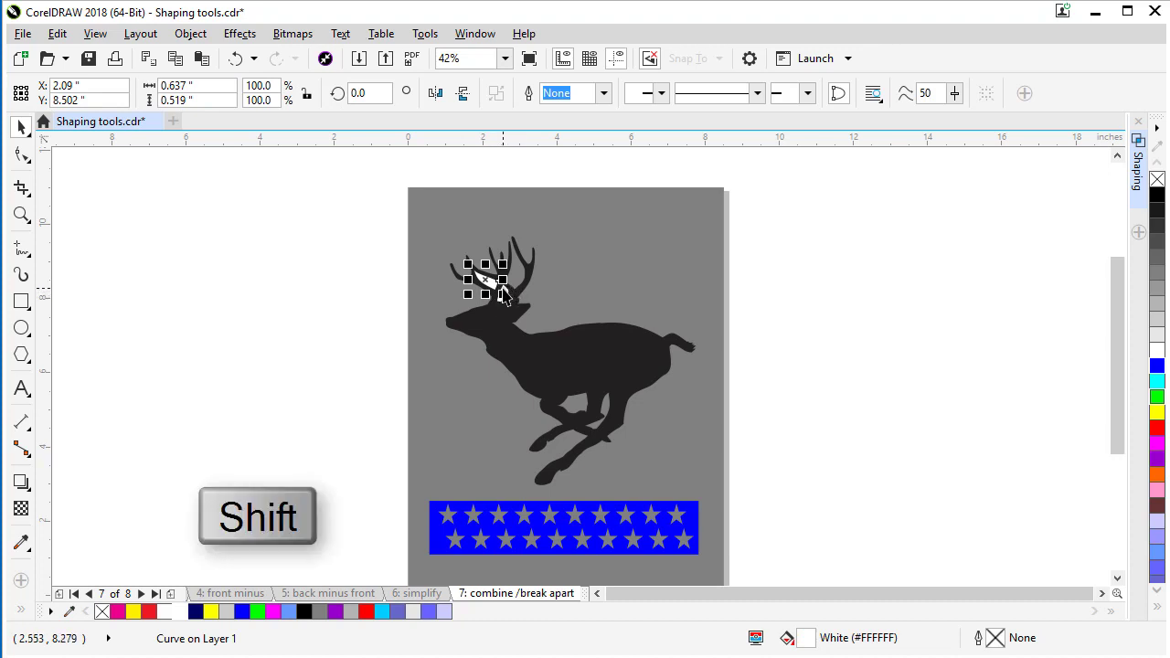
shift+click(505, 295)
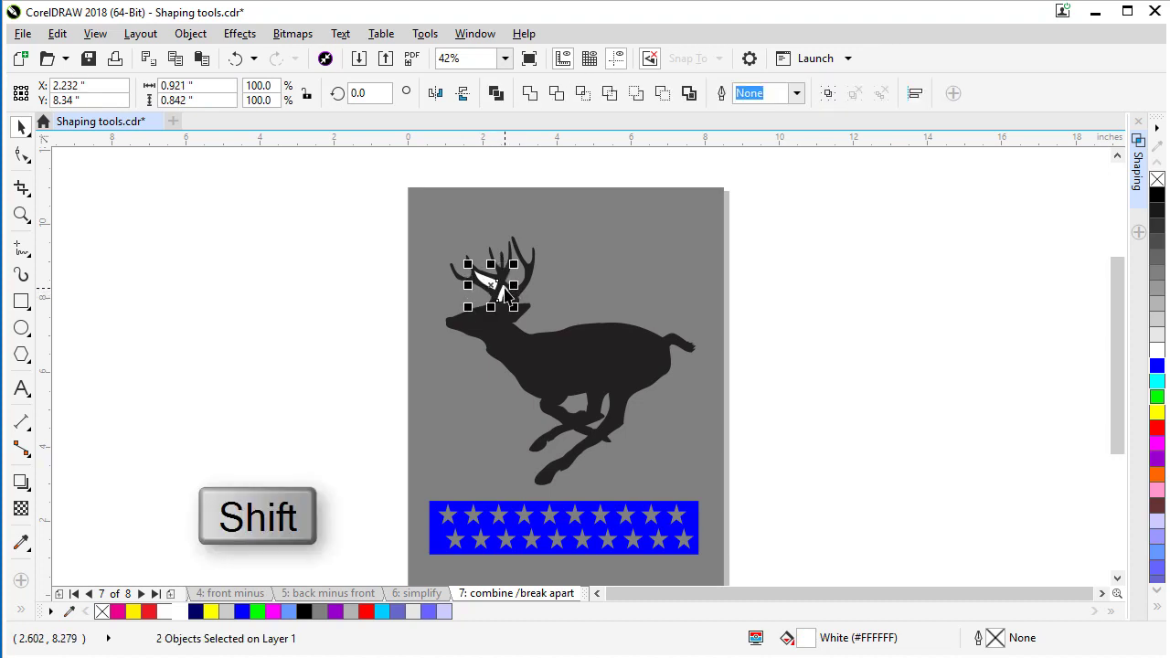
shift+click(574, 372)
click(496, 95)
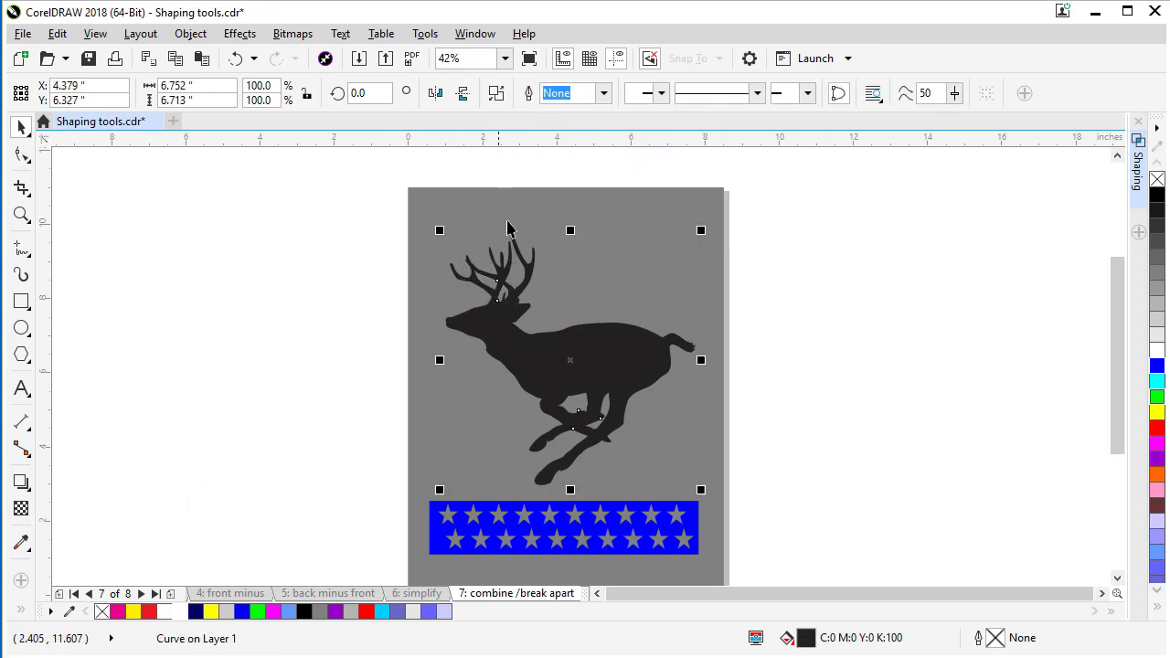
drag(588, 354, 595, 464)
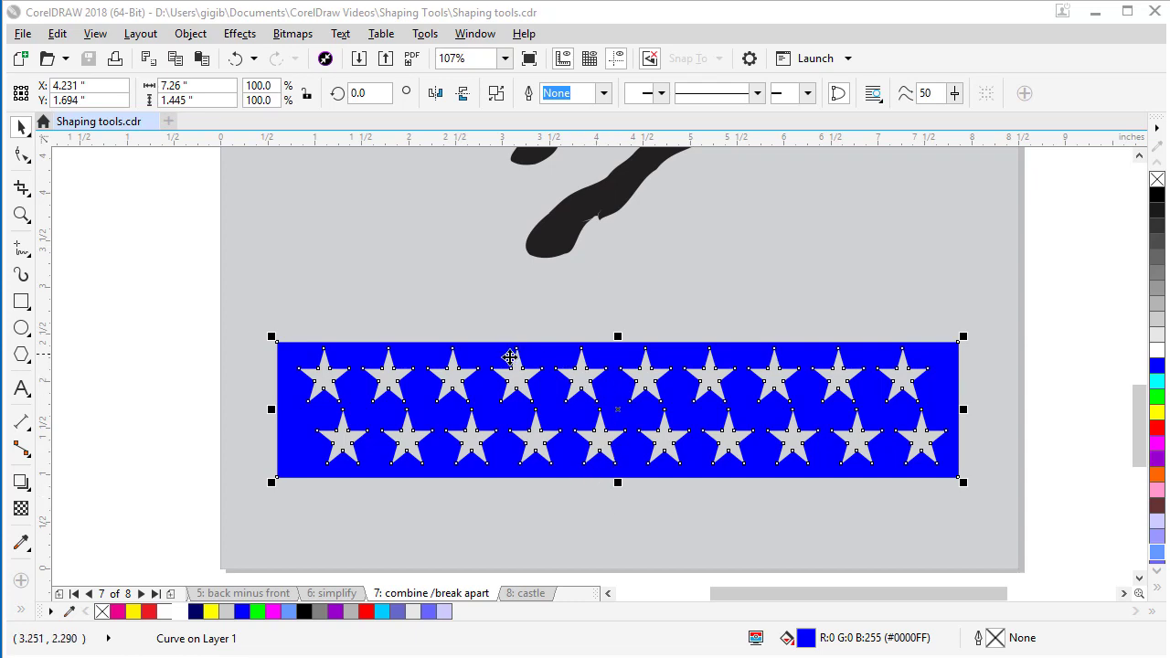
Break the blue star banner apart into 21 separate pieces.
mouse_move(554, 360)
mouse_down()
mouse_move(555, 322)
mouse_move(555, 366)
mouse_up()
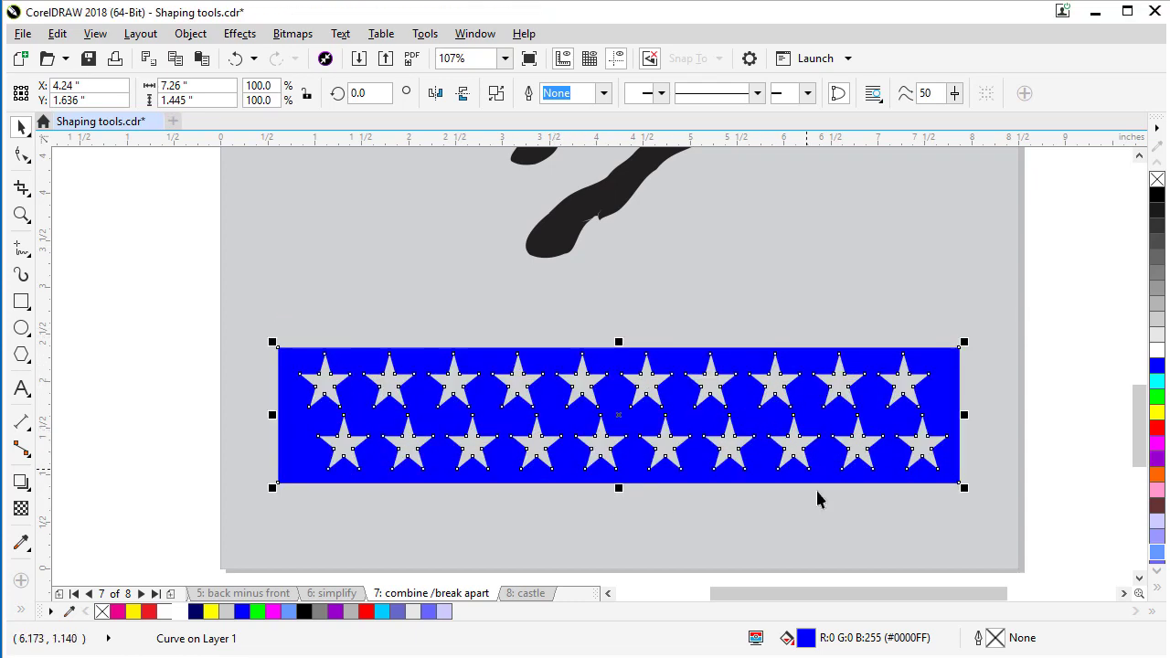
click(563, 514)
click(571, 470)
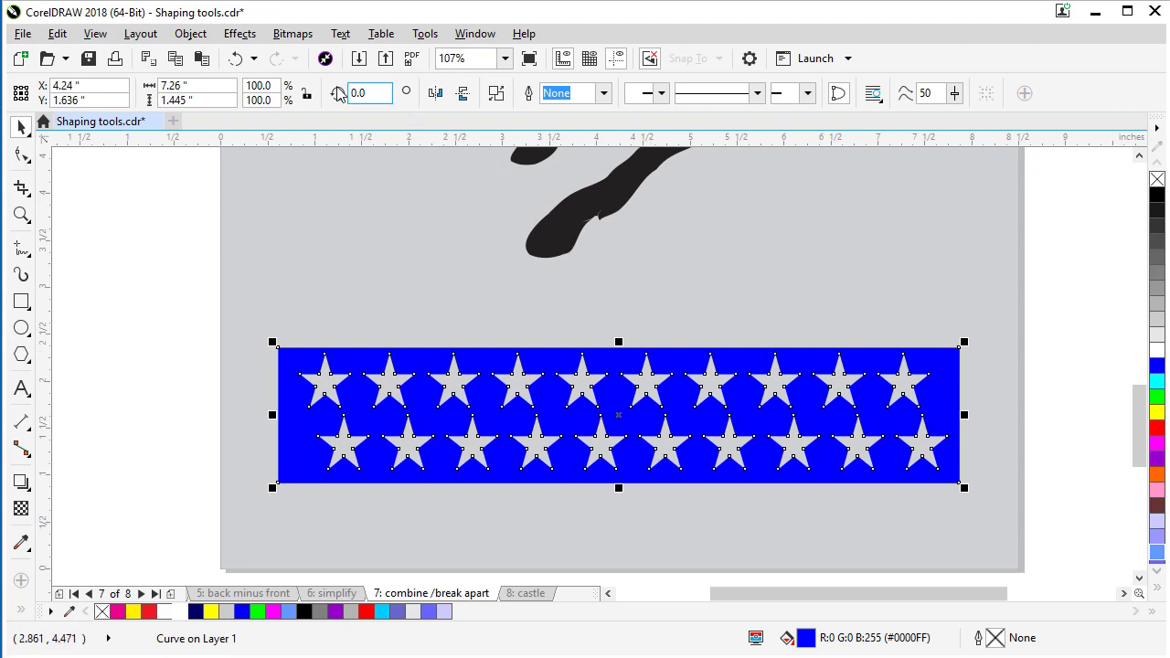
click(498, 94)
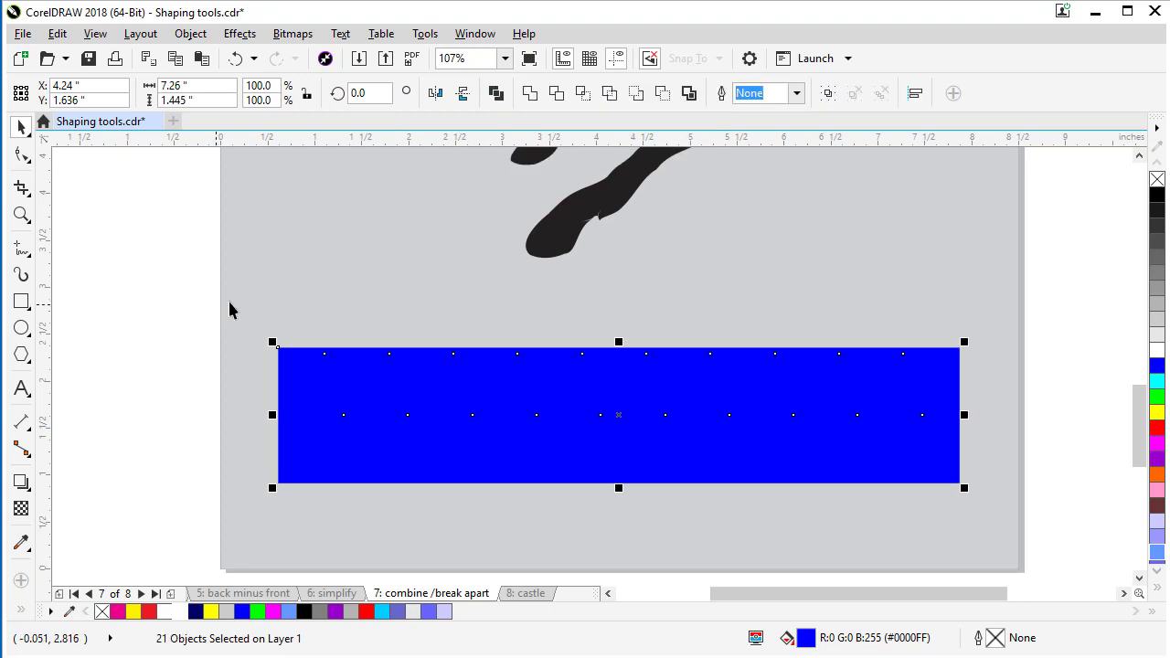
Switch to Wireframe view, select the 20 stars inside the banner, and fill them white.
click(267, 294)
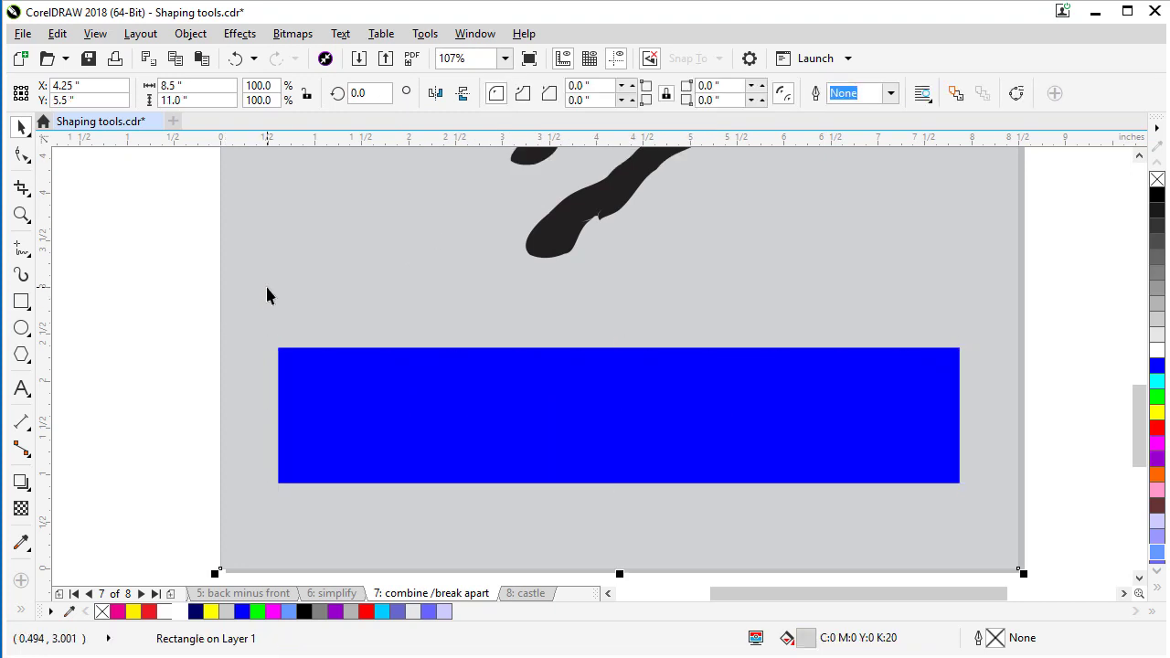
click(95, 34)
click(128, 76)
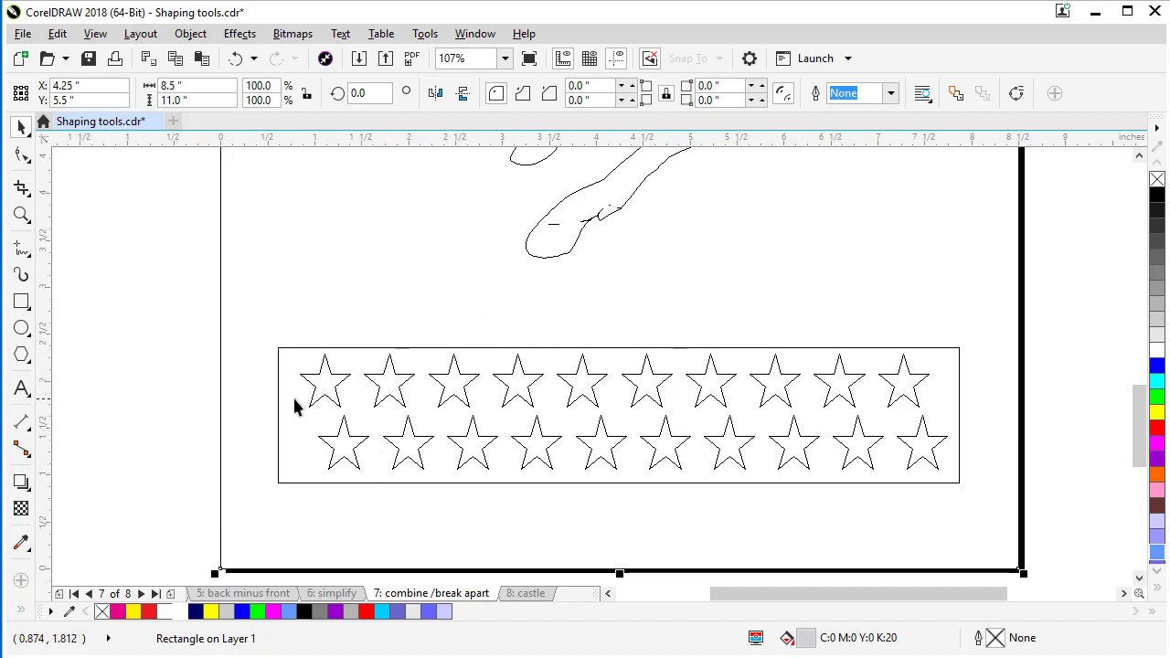
drag(127, 272, 951, 517)
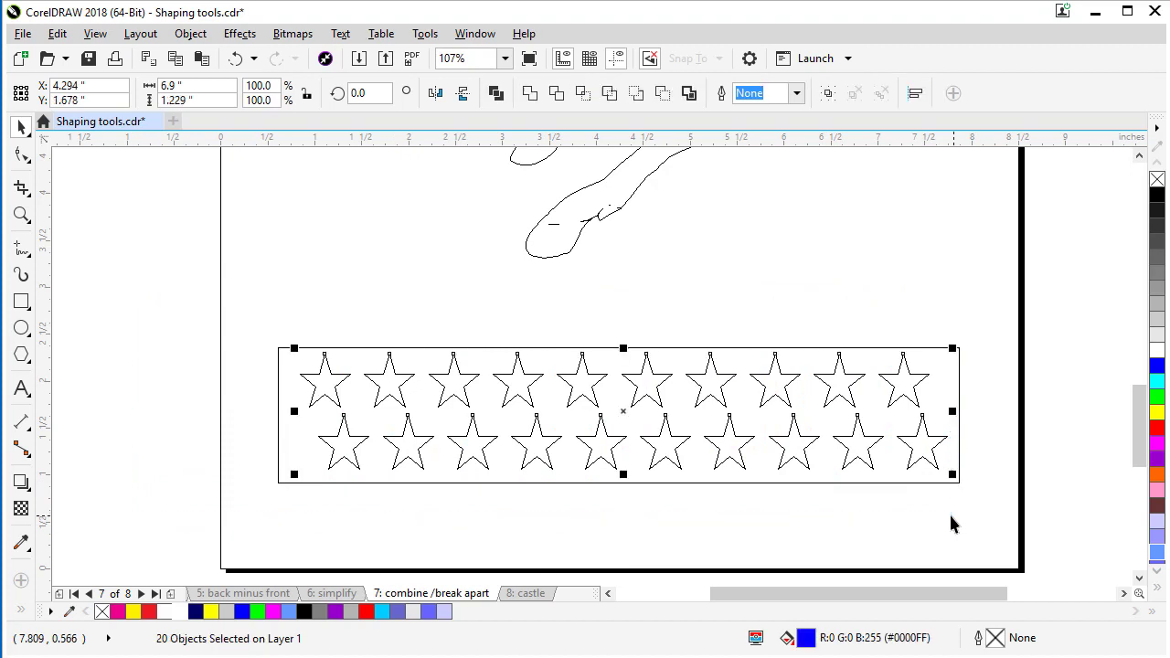
click(1157, 355)
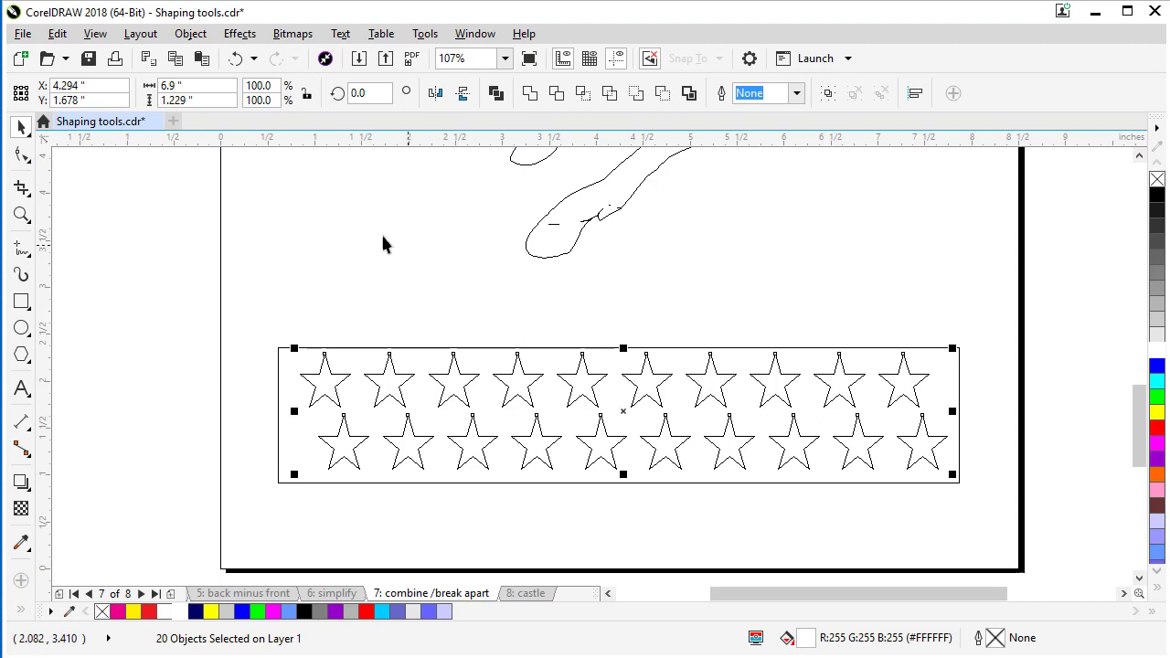
Return to Enhanced view and bring the white stars to the front of the page.
click(95, 33)
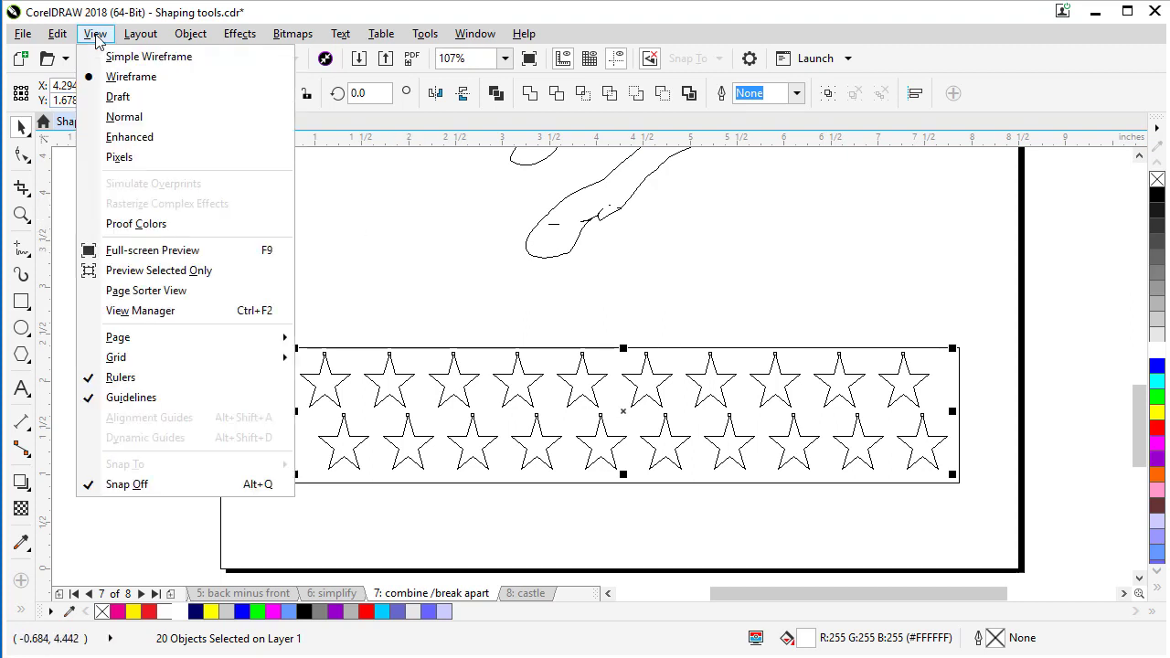
click(122, 137)
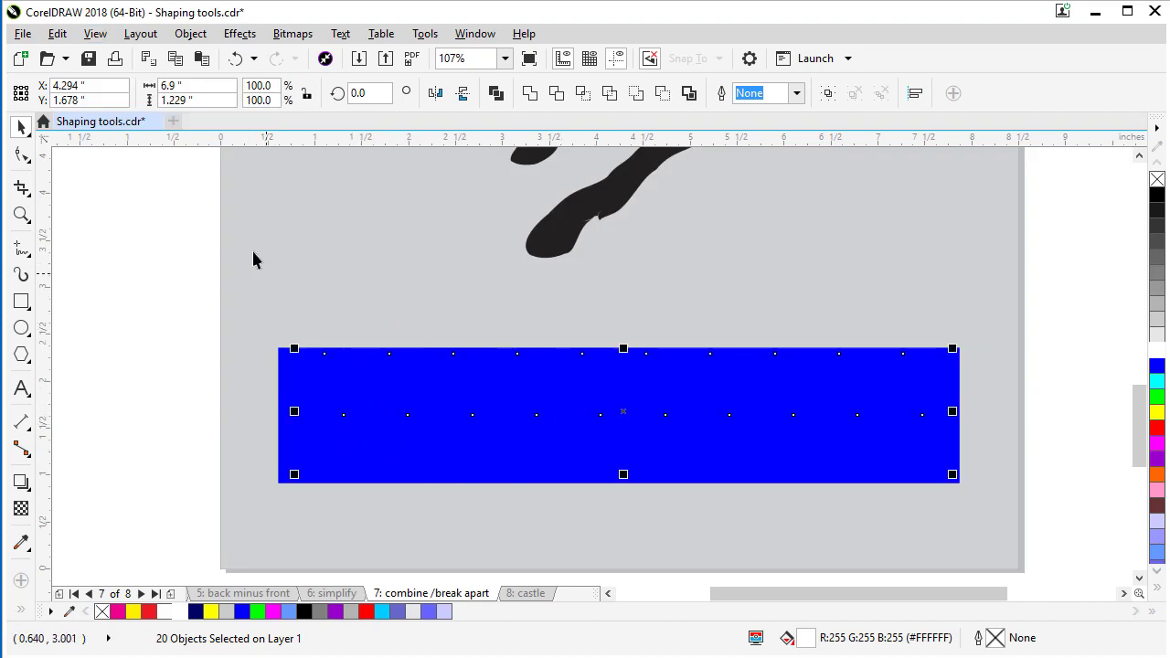
click(198, 35)
mouse_move(242, 315)
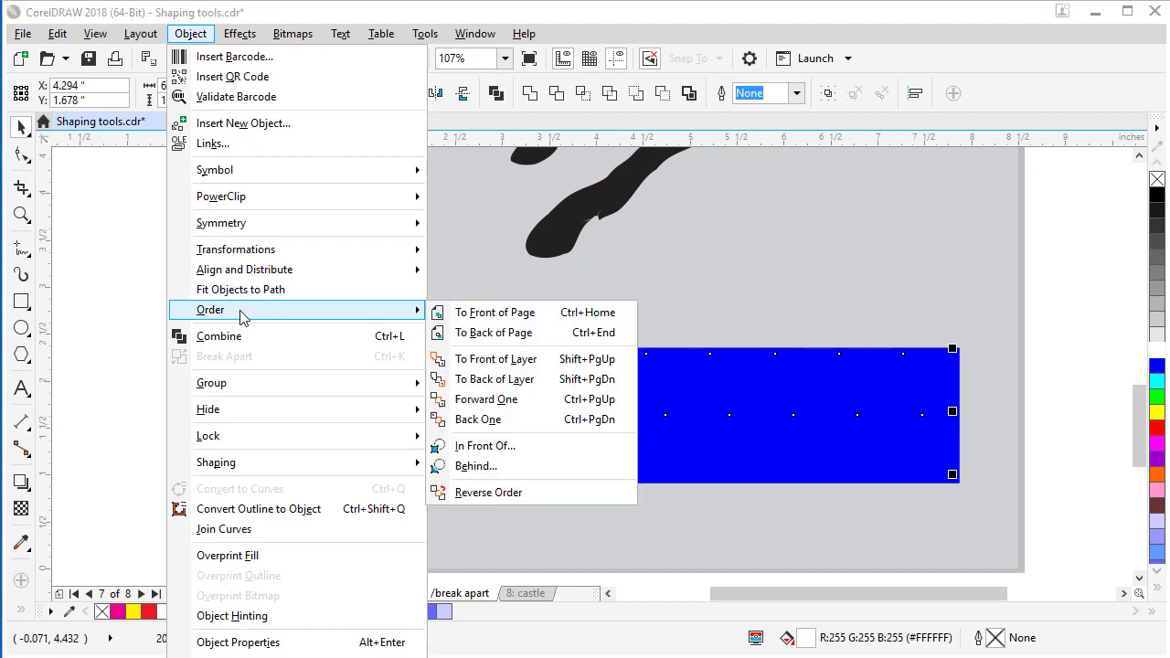
click(502, 313)
Raise the top-right star over the banner's top edge and go to the castle page.
click(1045, 357)
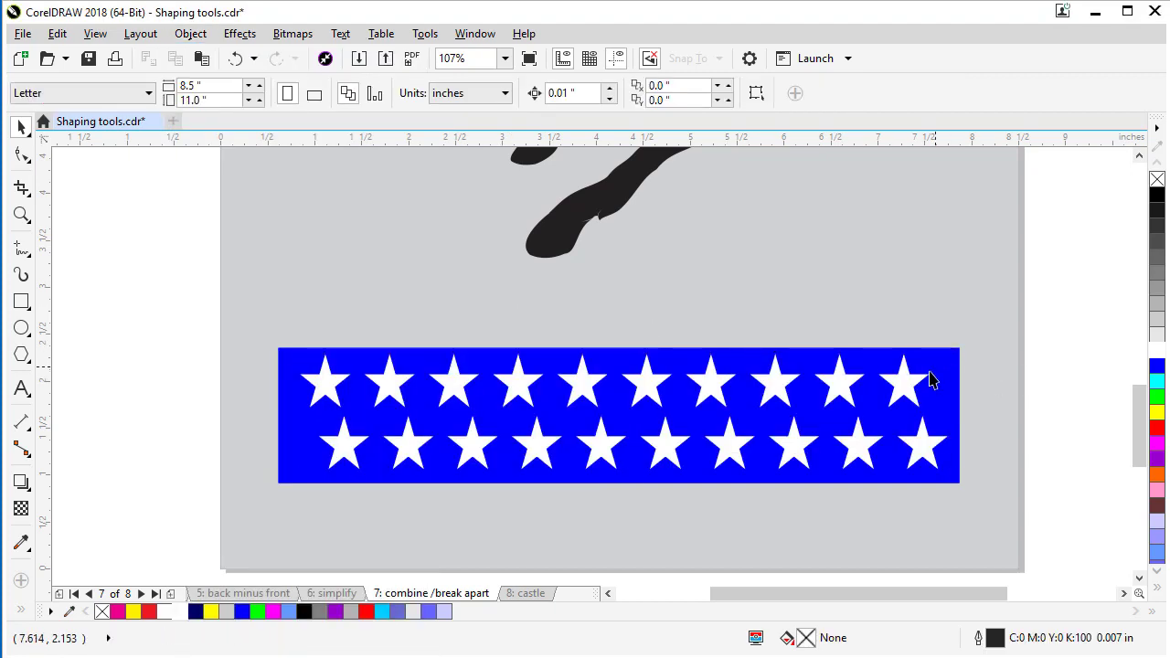
drag(903, 395, 902, 355)
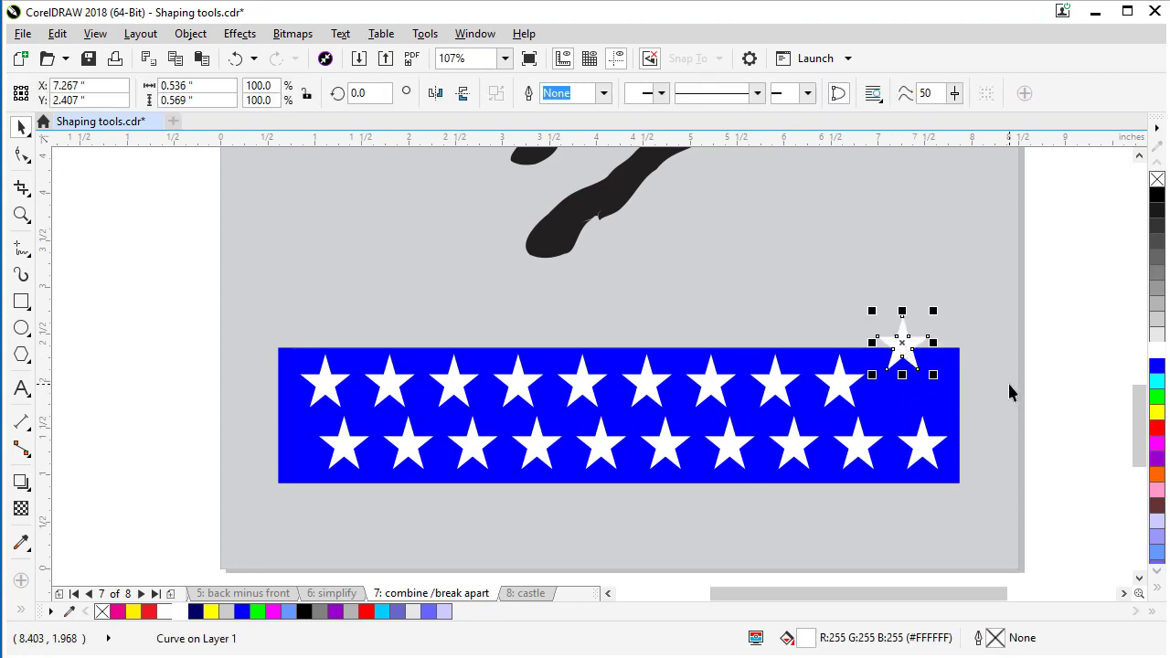
key(Page_Down)
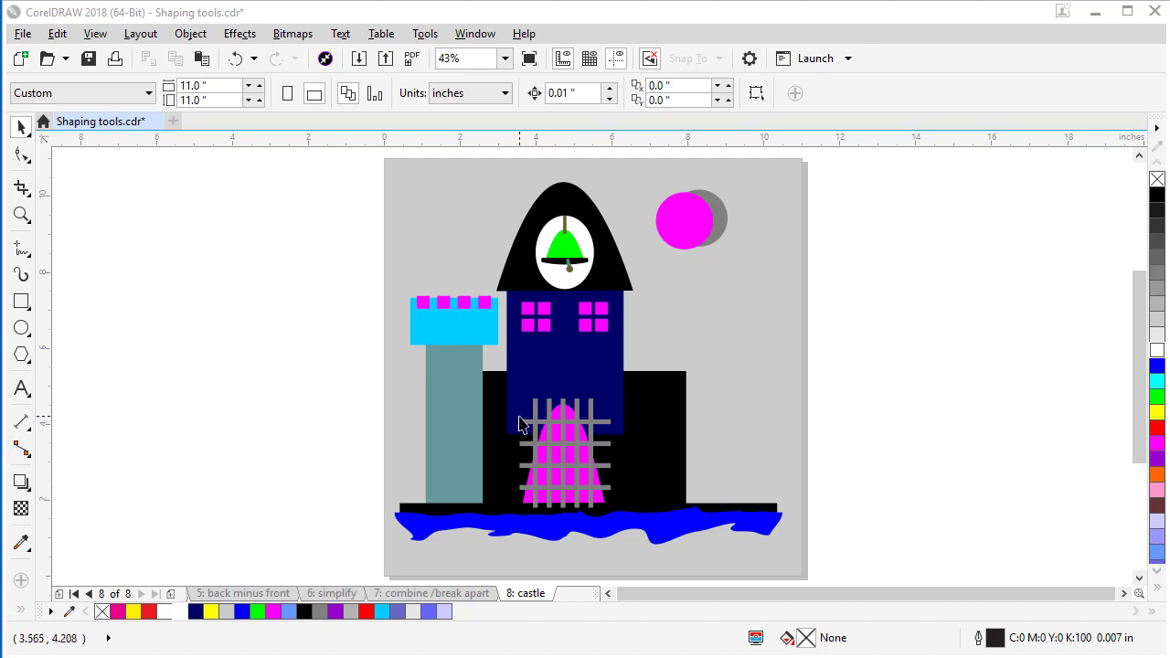
Weld the left tower's teal shaft and cyan top into one shape filled black.
click(445, 391)
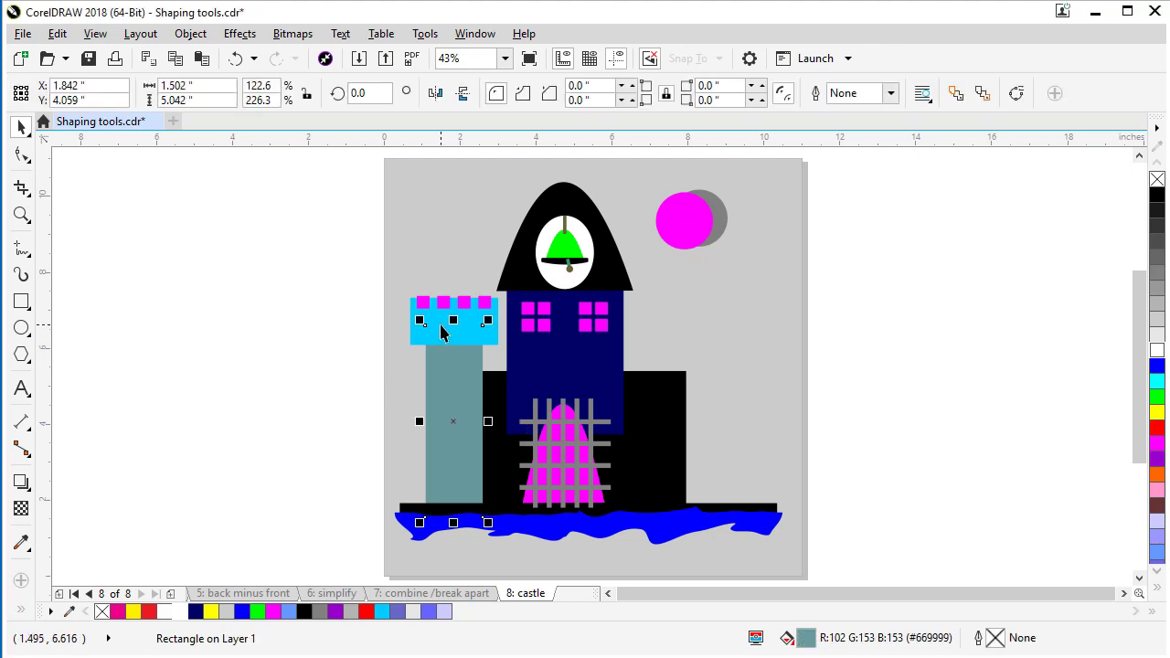
shift+click(441, 328)
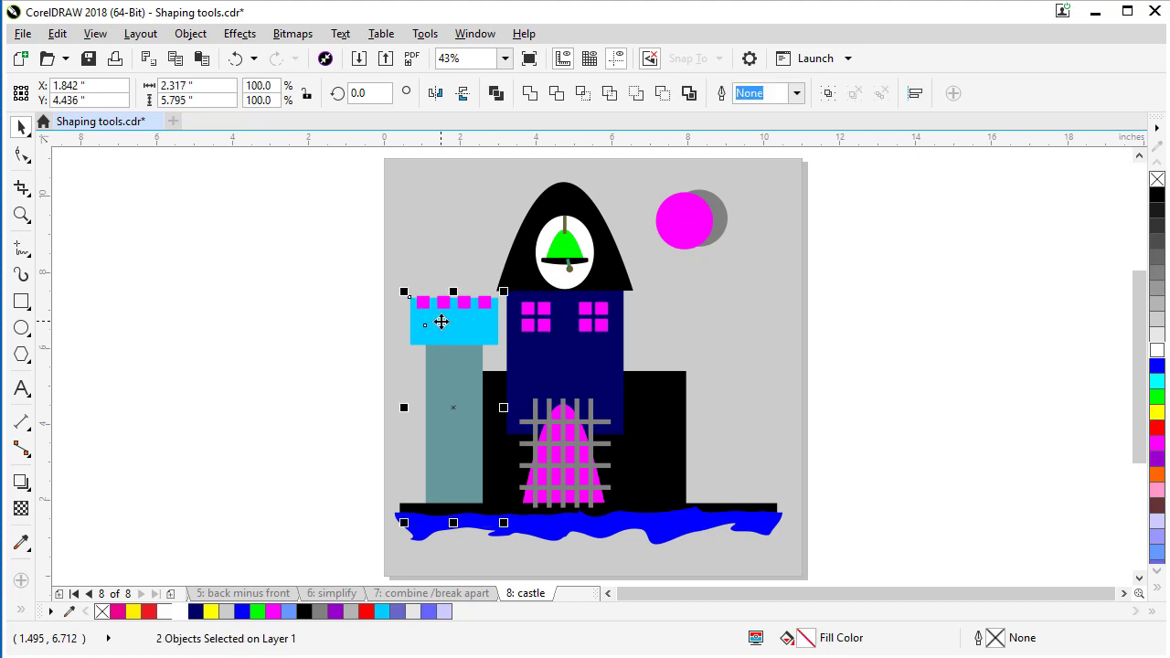
click(530, 97)
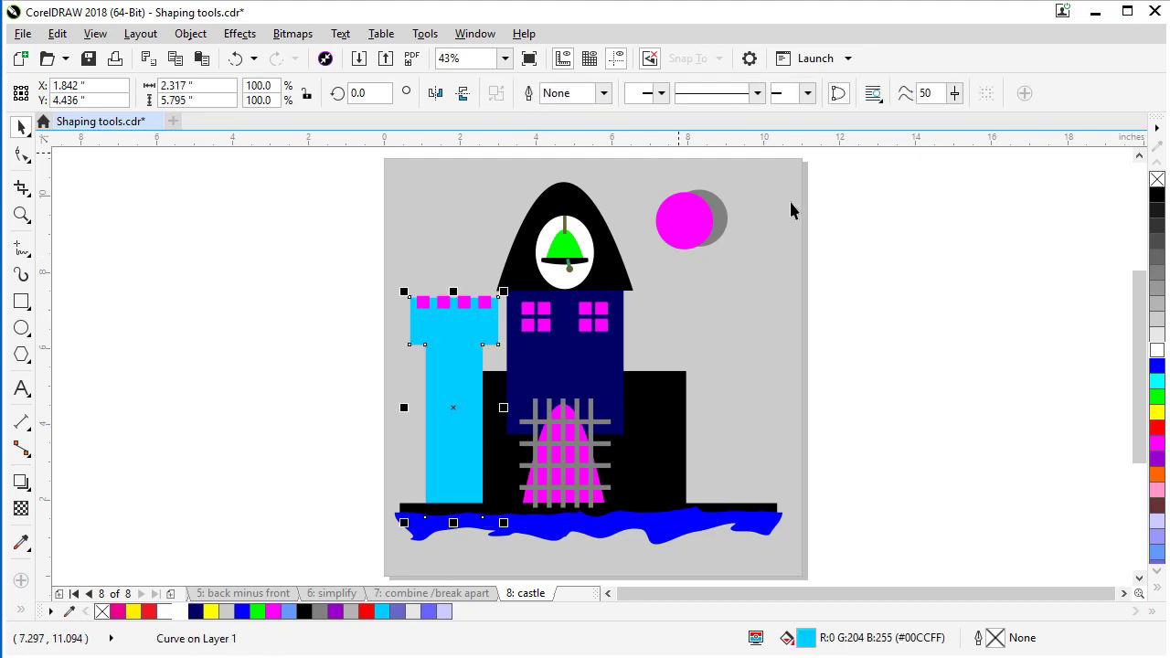
click(1157, 197)
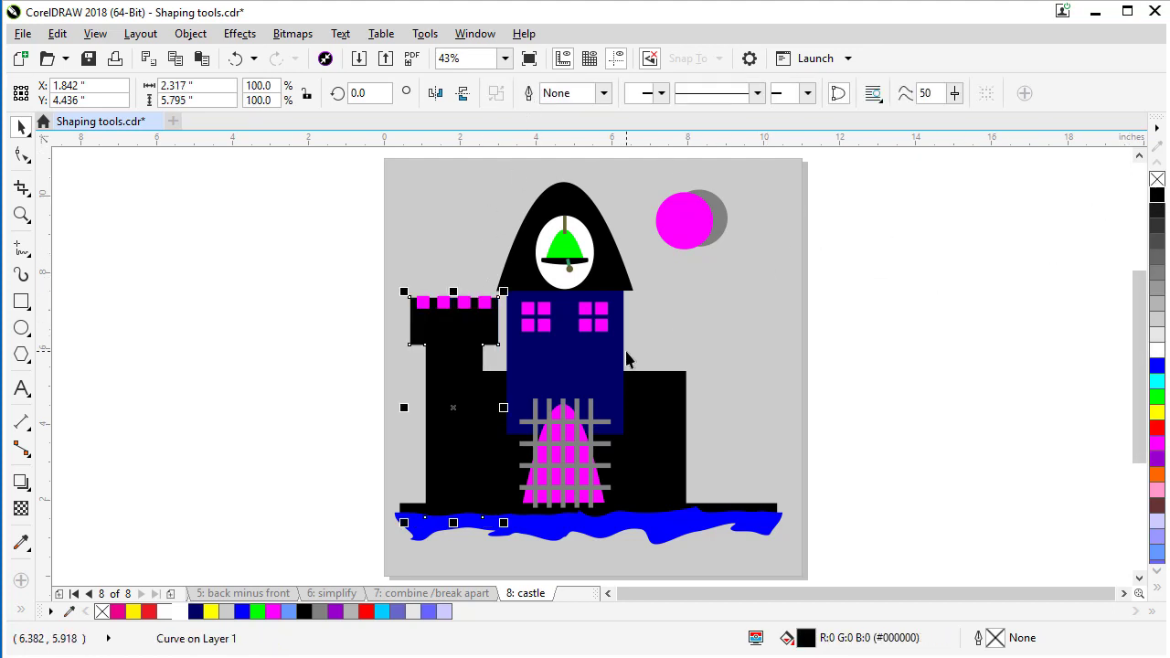
Zoom in on the left tower and trim the four magenta squares out of its top.
key(z)
drag(390, 262, 572, 368)
click(22, 128)
click(363, 325)
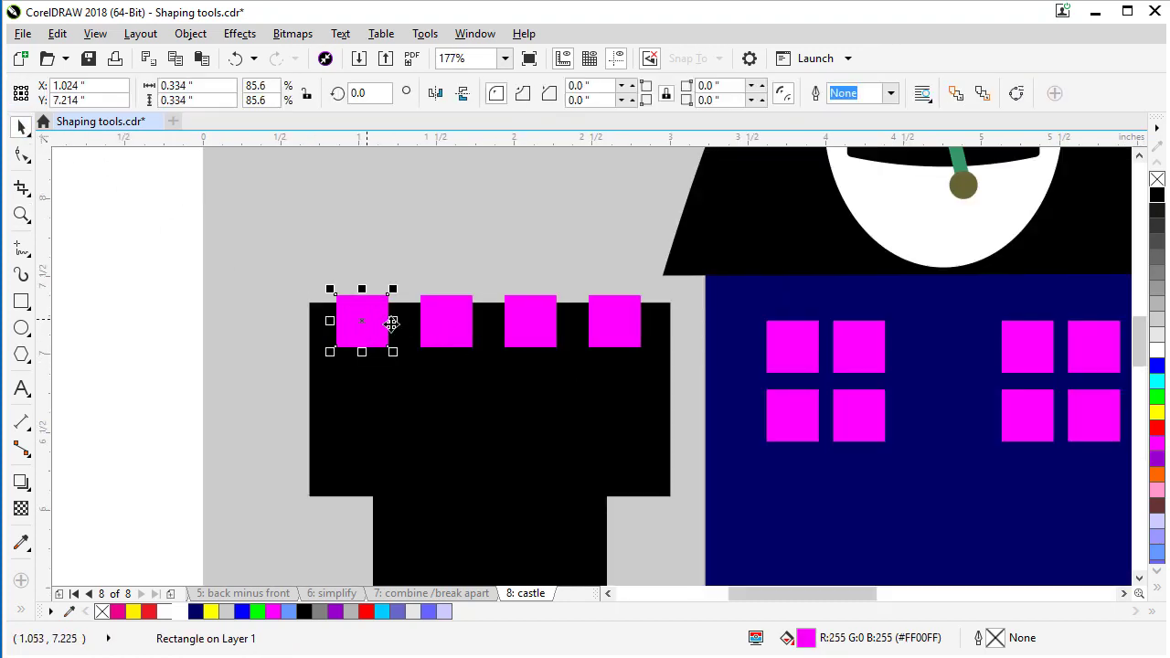
shift+click(442, 337)
shift+click(546, 331)
shift+click(613, 342)
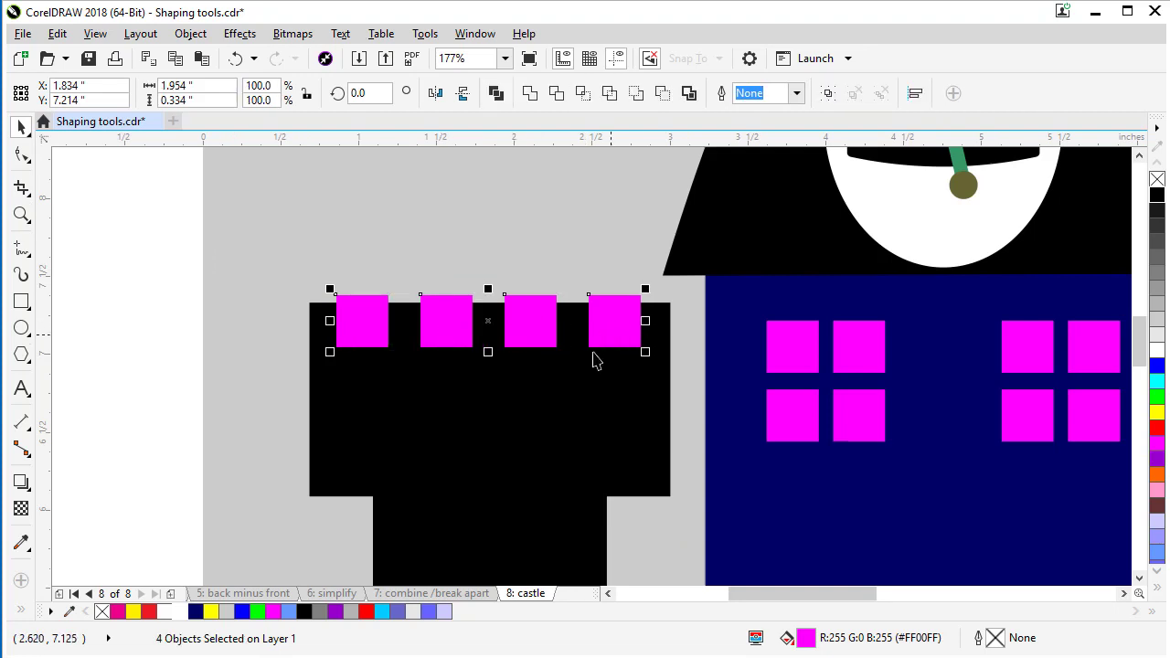
shift+click(545, 402)
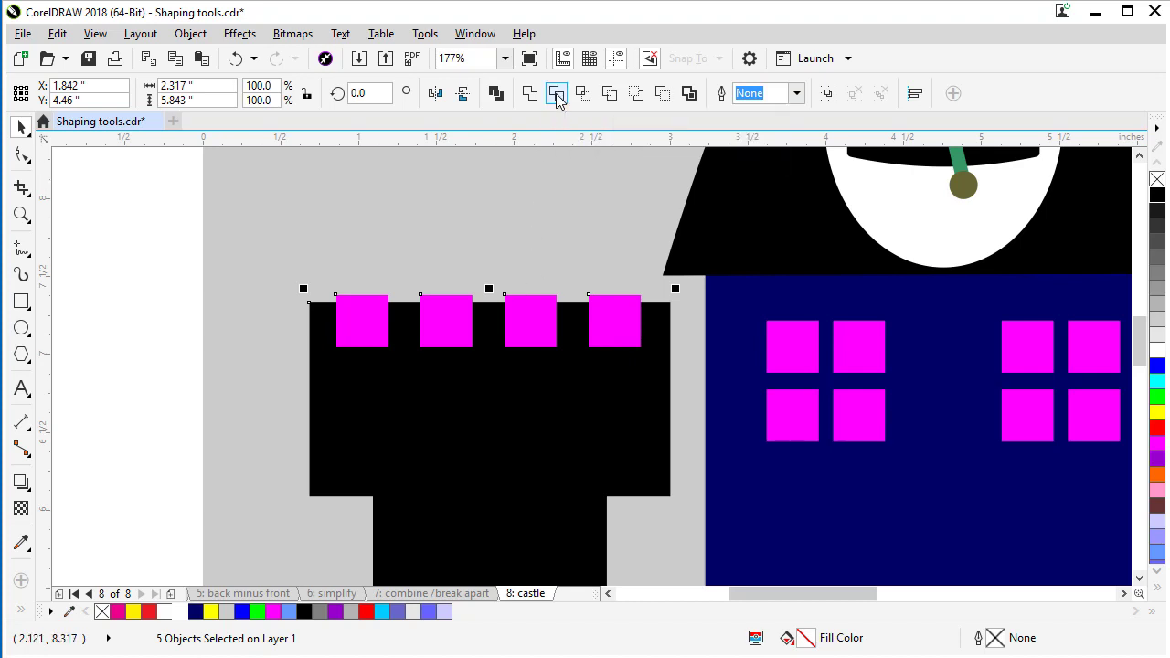
click(556, 97)
Delete the four magenta squares, leaving the notched battlements.
click(470, 240)
click(363, 321)
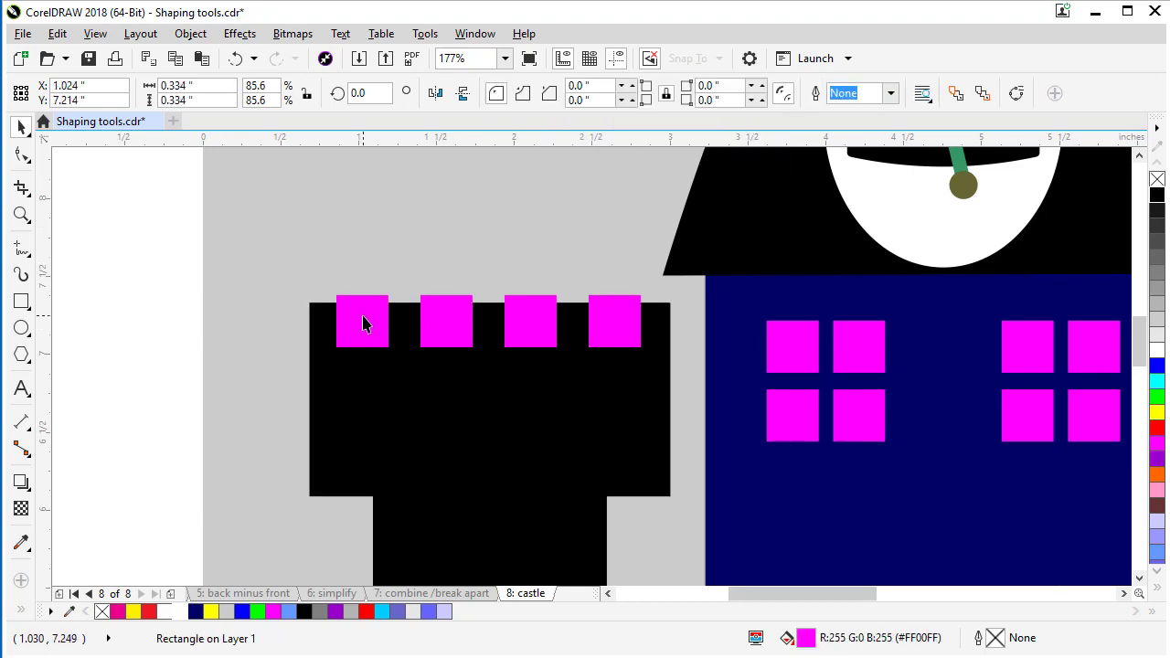
key(Delete)
click(450, 322)
key(Delete)
click(536, 327)
key(Delete)
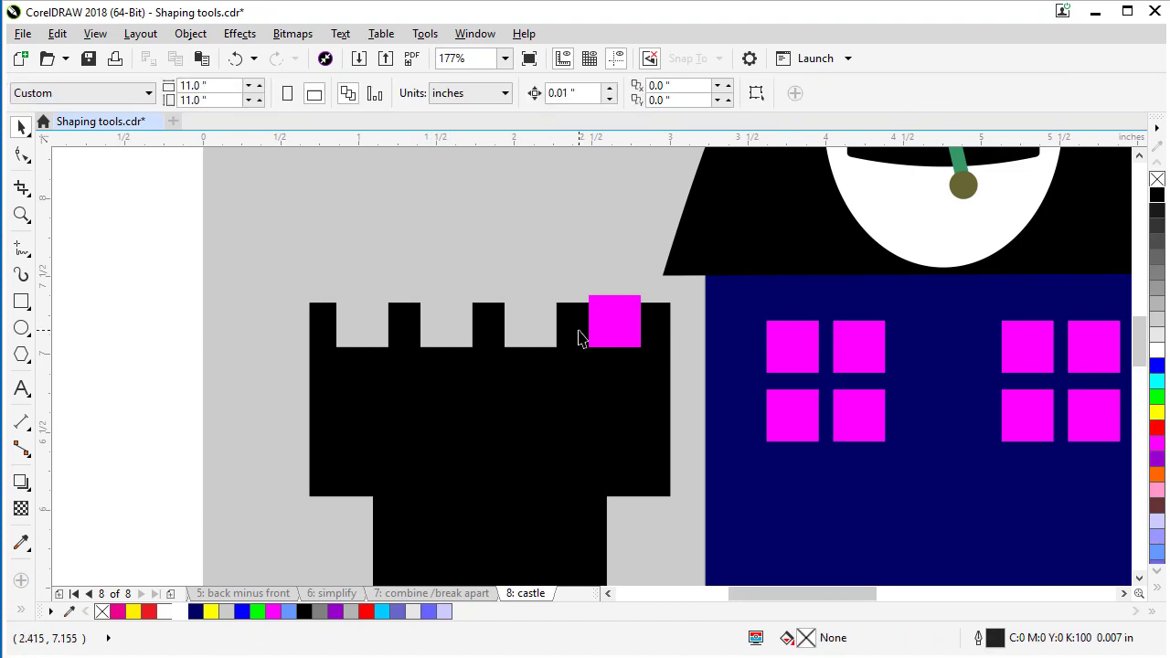
click(608, 327)
key(Delete)
Duplicate the notched tower and move the copy level to the castle's right side.
scroll(605, 317, down, 3)
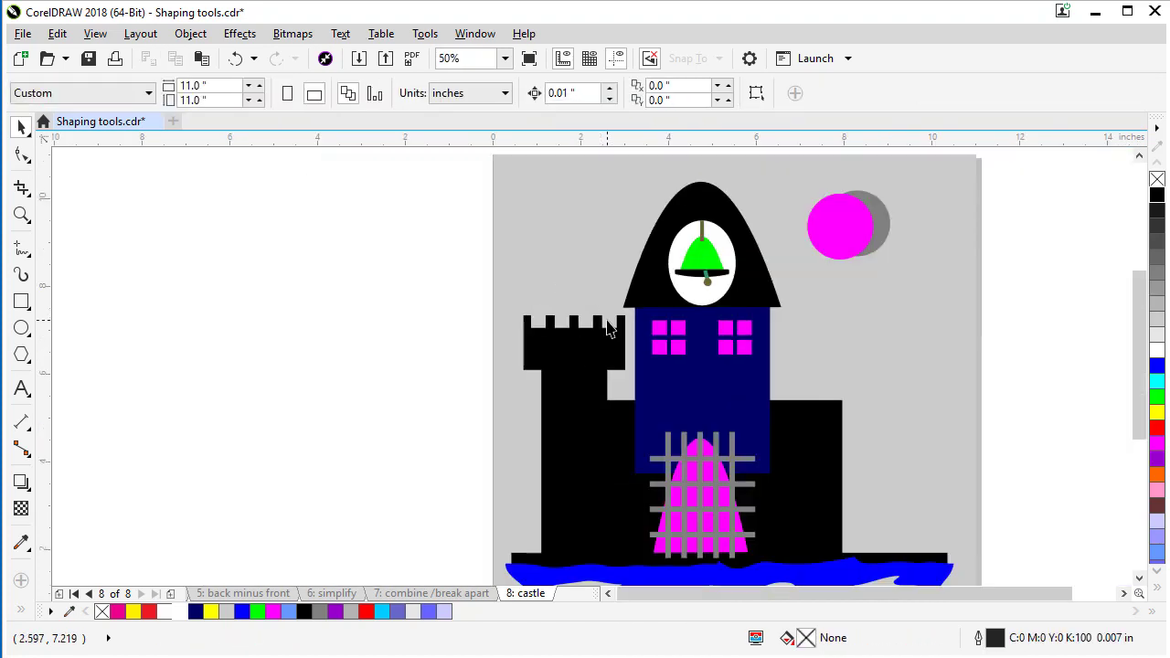
click(568, 359)
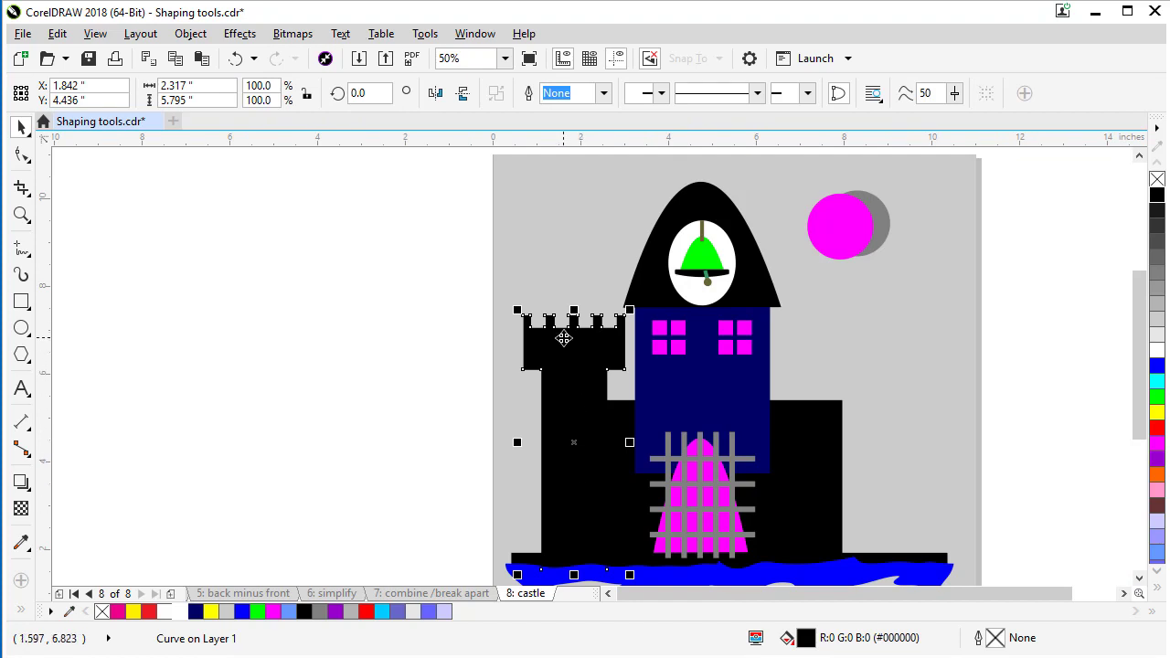
key(ctrl+d)
drag(564, 339, 819, 382)
key(ctrl)
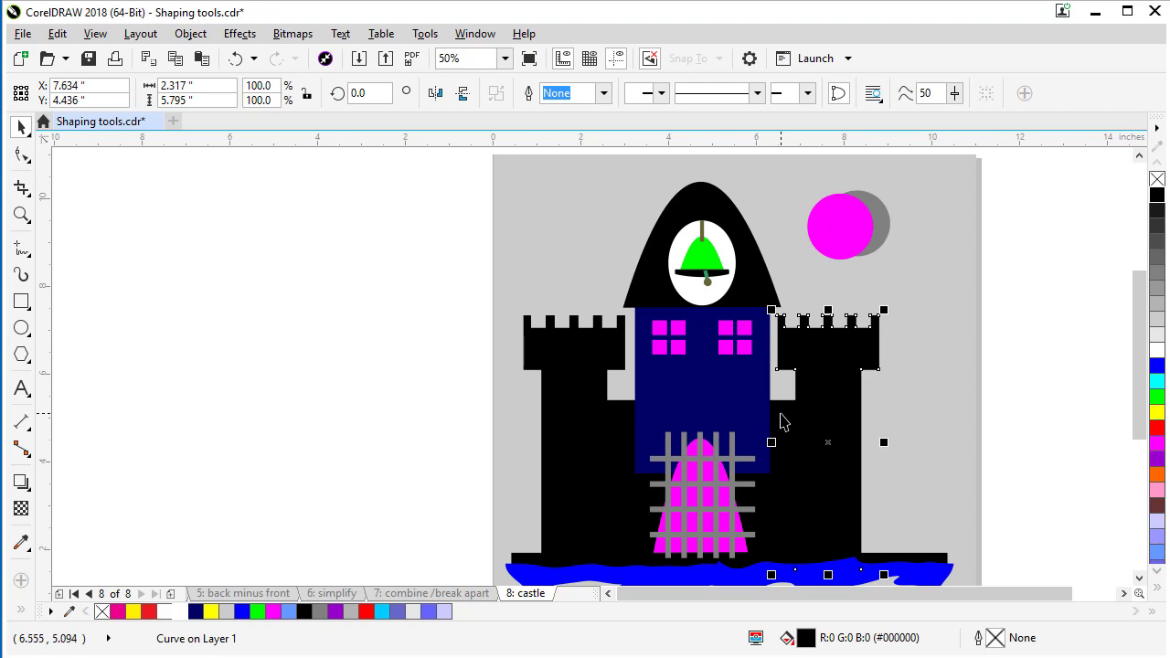
Weld both towers, the navy block and castle body, then weld in the black arch.
shift+click(741, 386)
shift+click(741, 387)
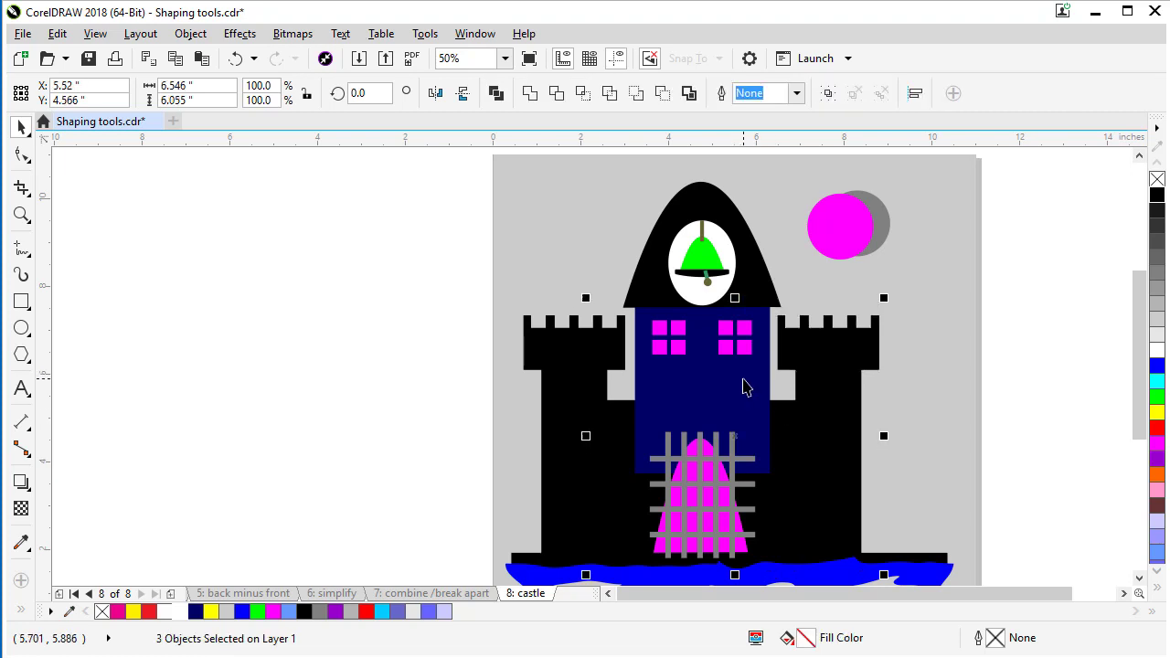
shift+click(585, 373)
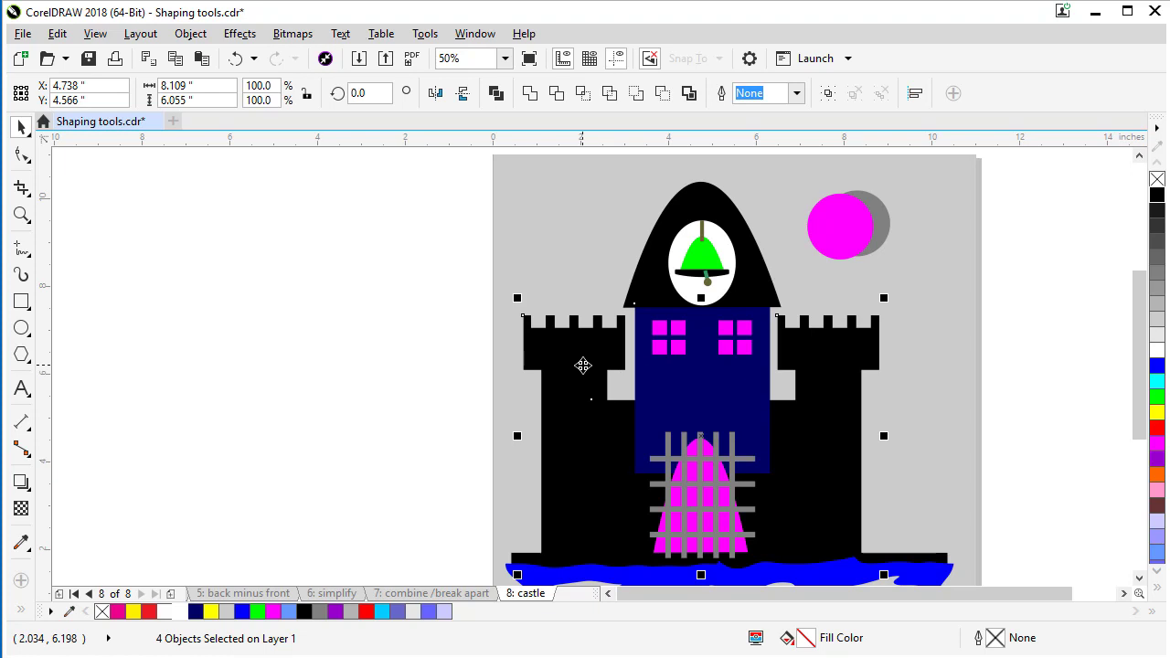
click(529, 94)
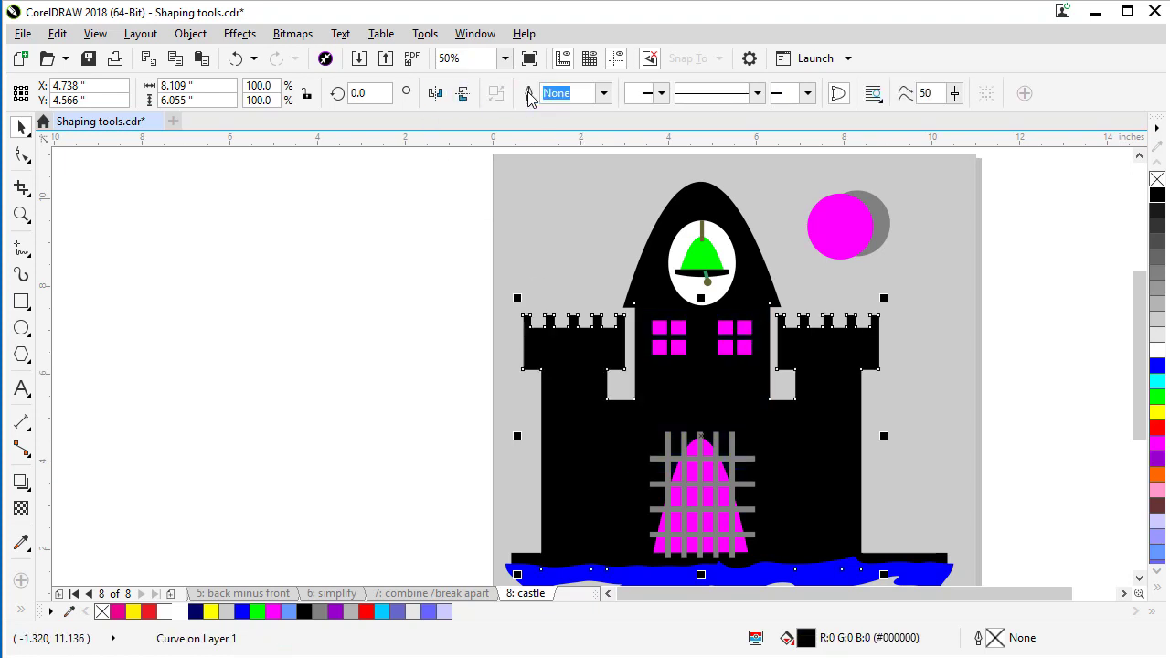
shift+click(649, 270)
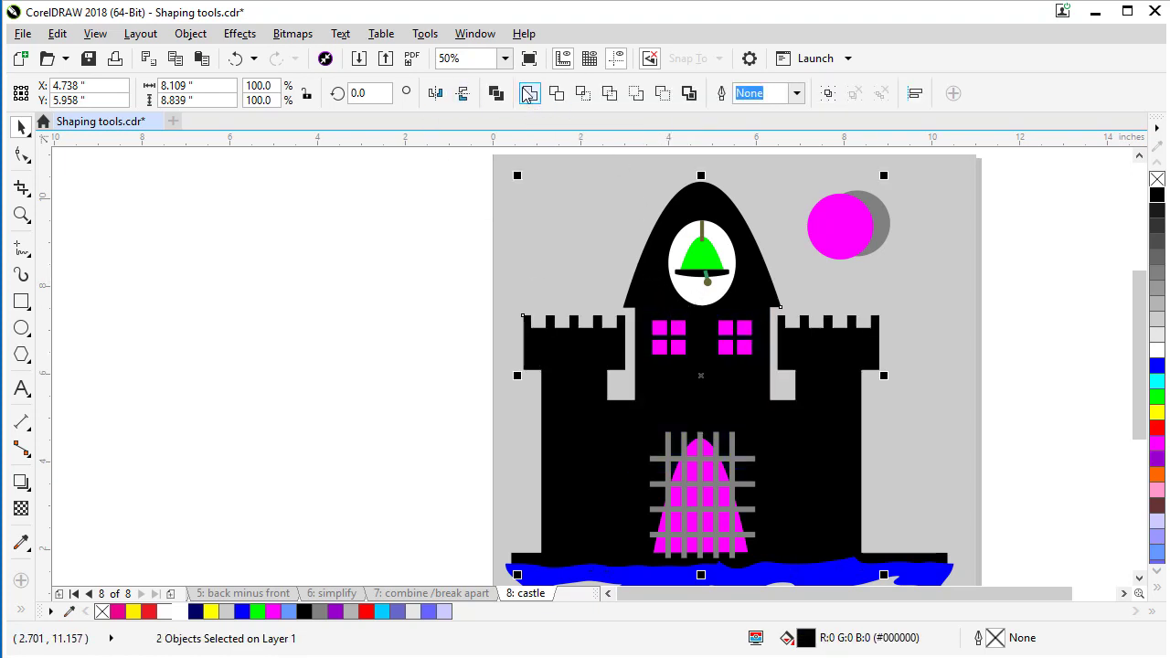
click(529, 94)
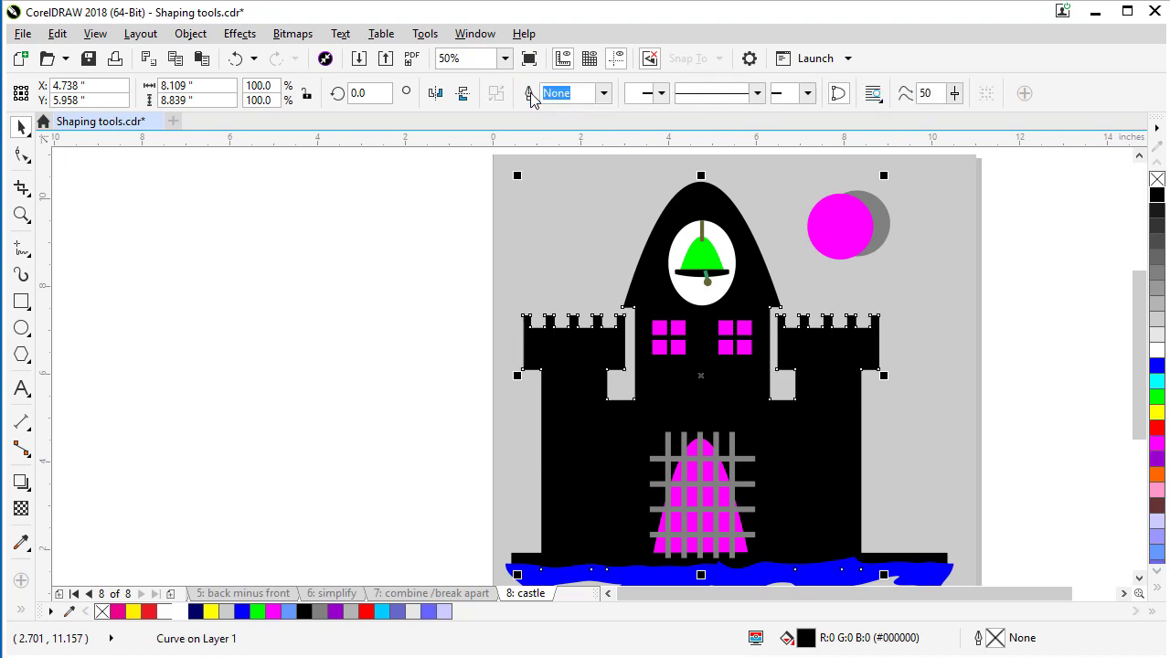
Simplify the overlapping magenta and grey moon circles.
click(536, 241)
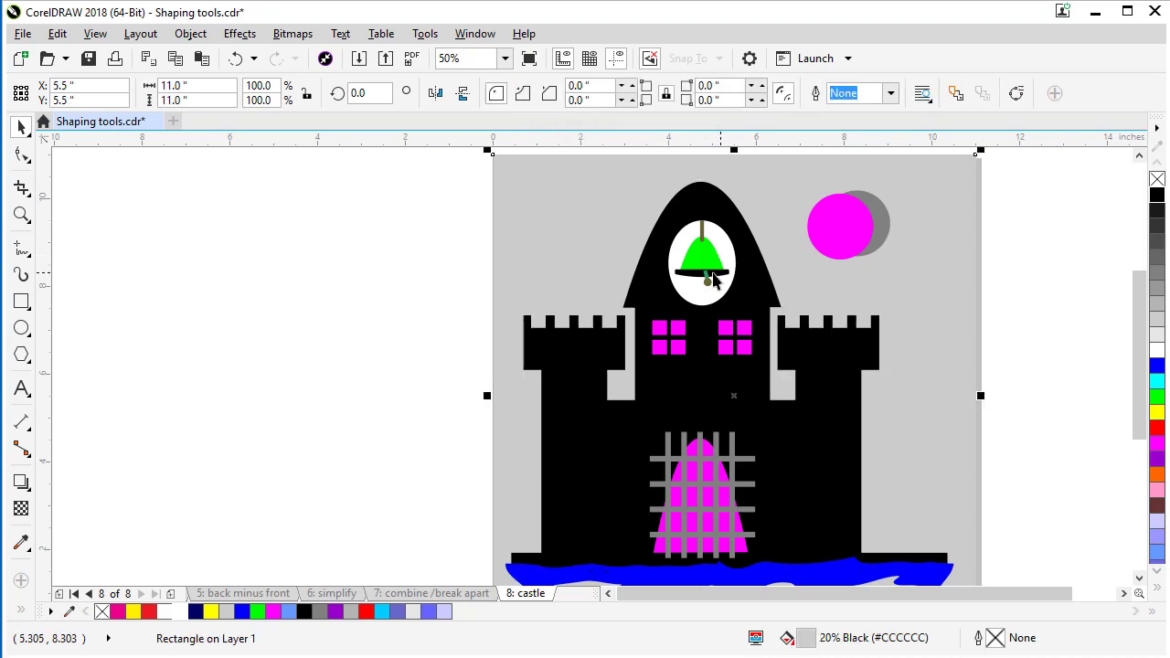
click(828, 234)
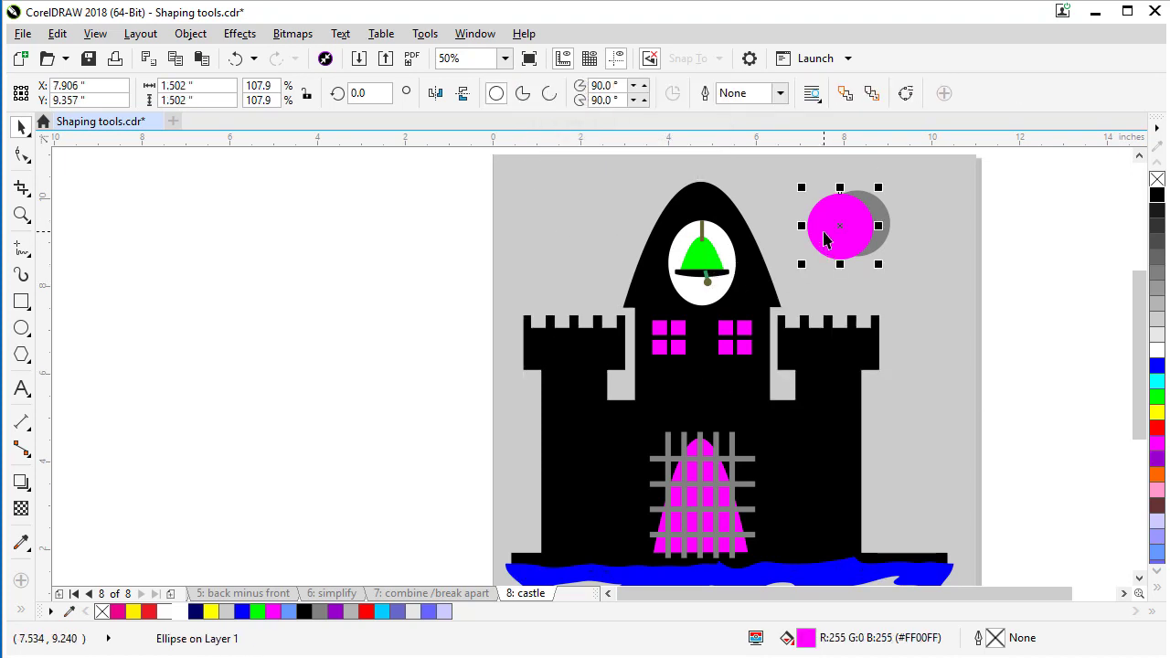
shift+click(876, 209)
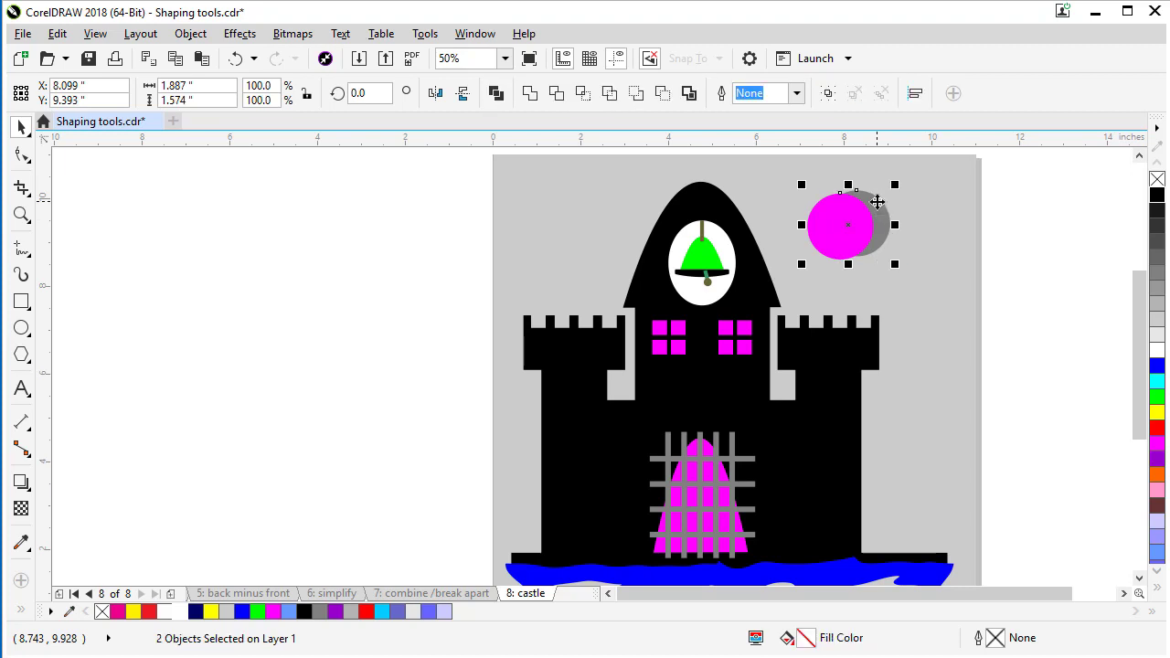
click(611, 95)
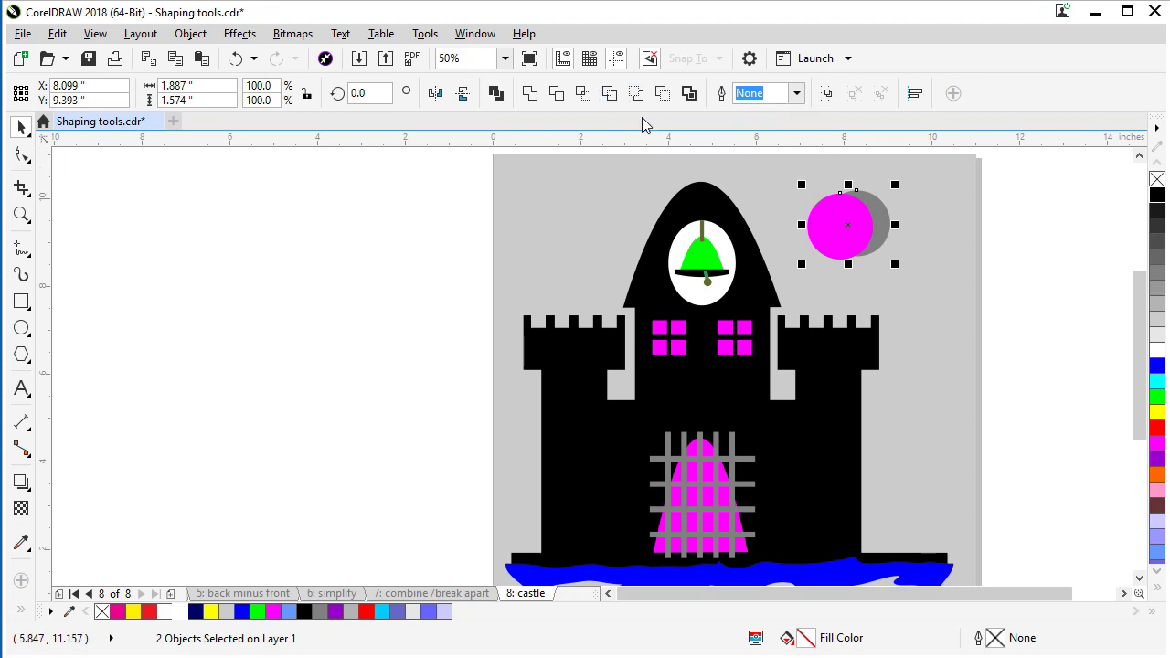
Delete the magenta circle and move the grey crescent slightly left.
click(789, 228)
click(819, 220)
key(Delete)
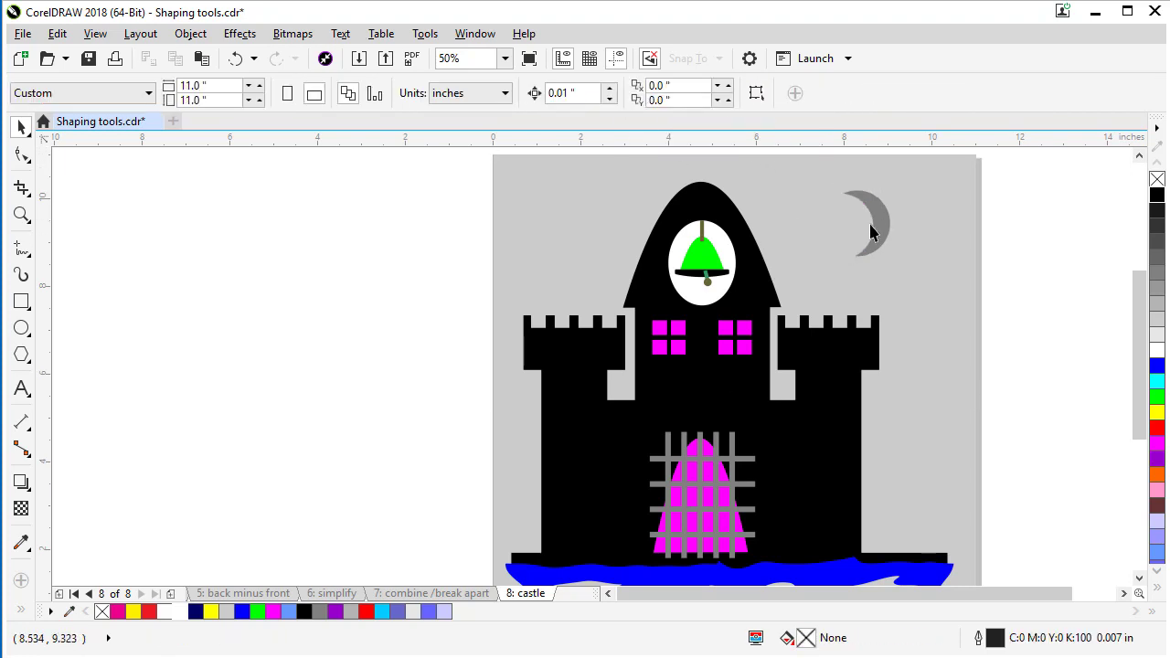
drag(875, 216, 836, 218)
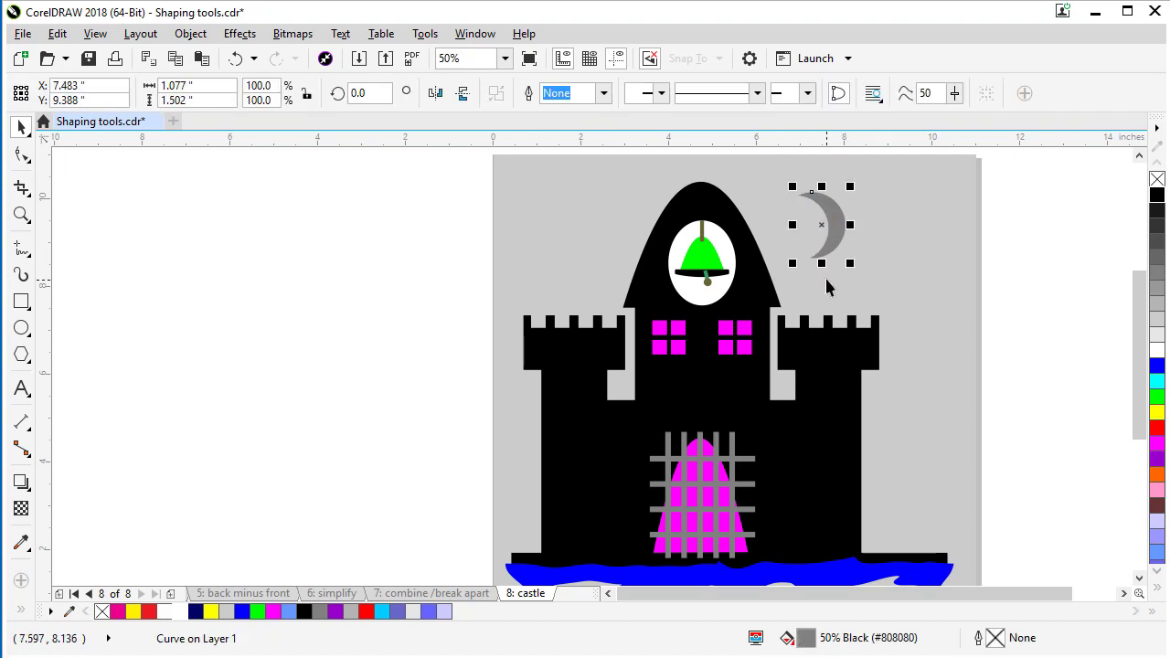
Zoom in on the bell and weld the brown handle, green bell and black rim bar together.
key(z)
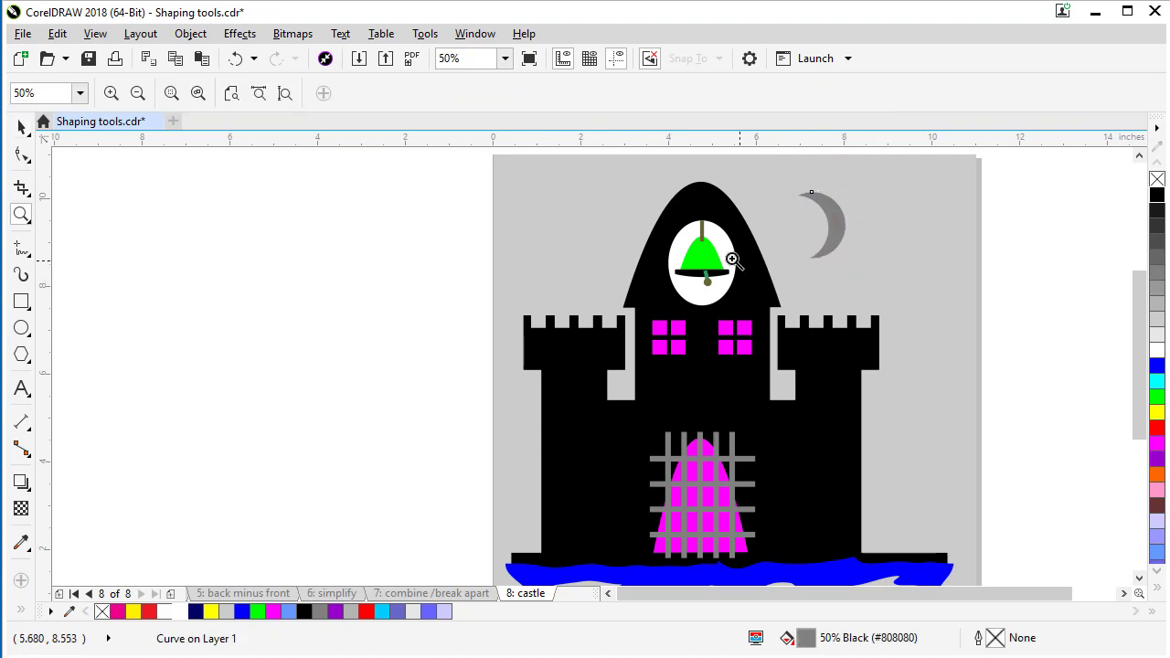
drag(637, 194, 774, 313)
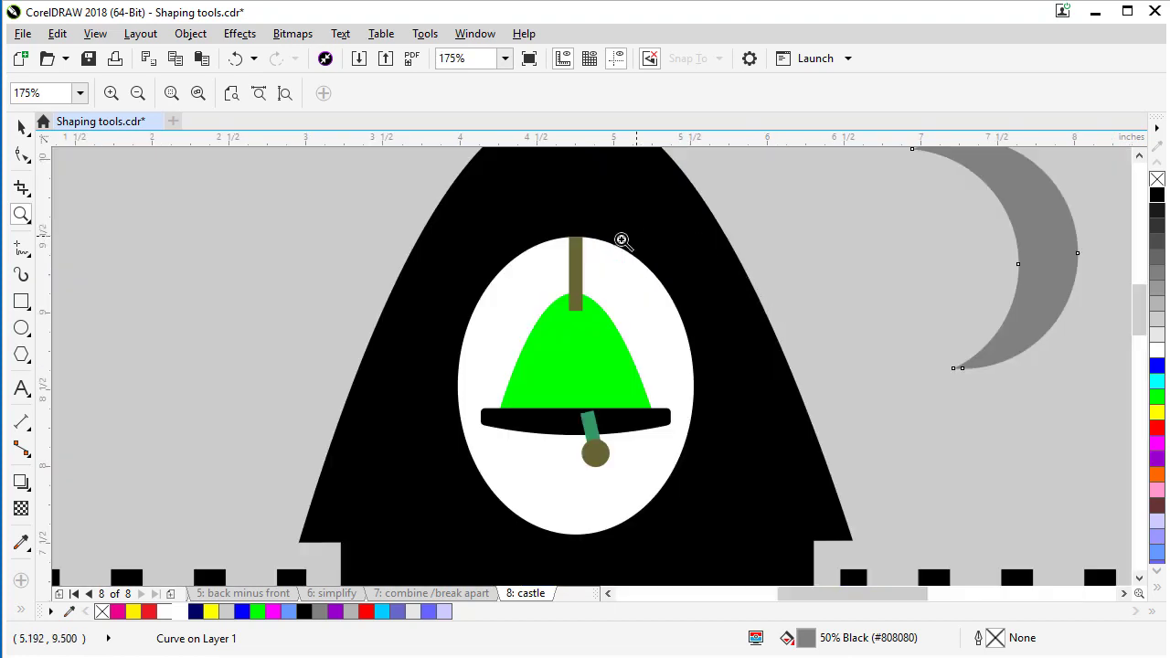
click(21, 127)
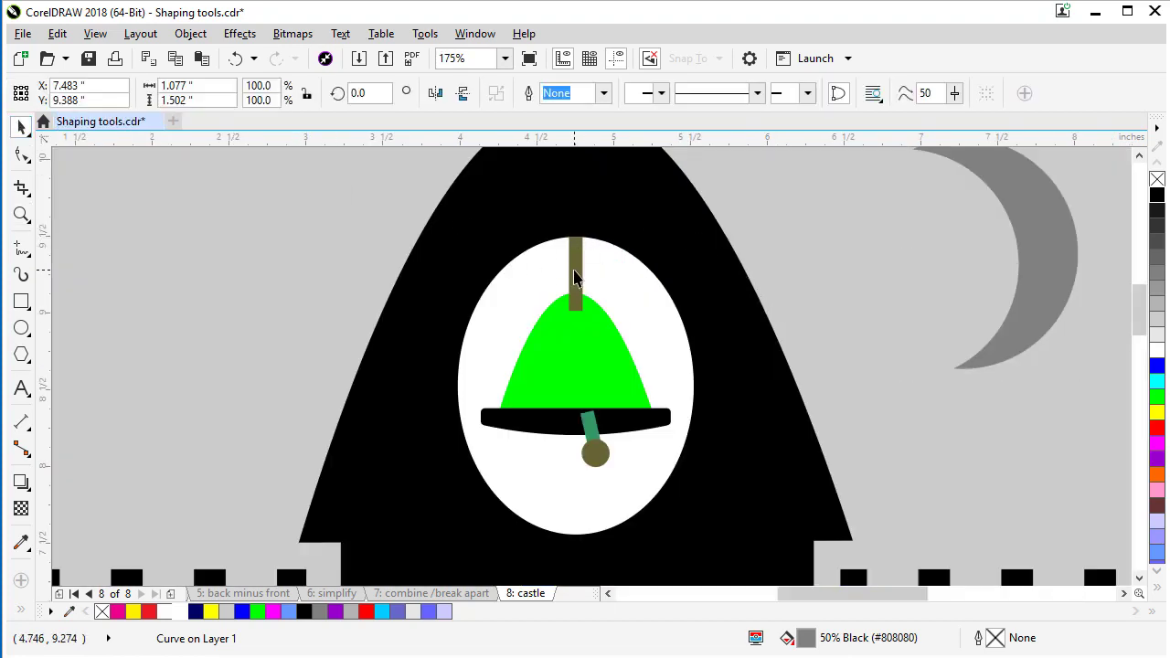
click(575, 277)
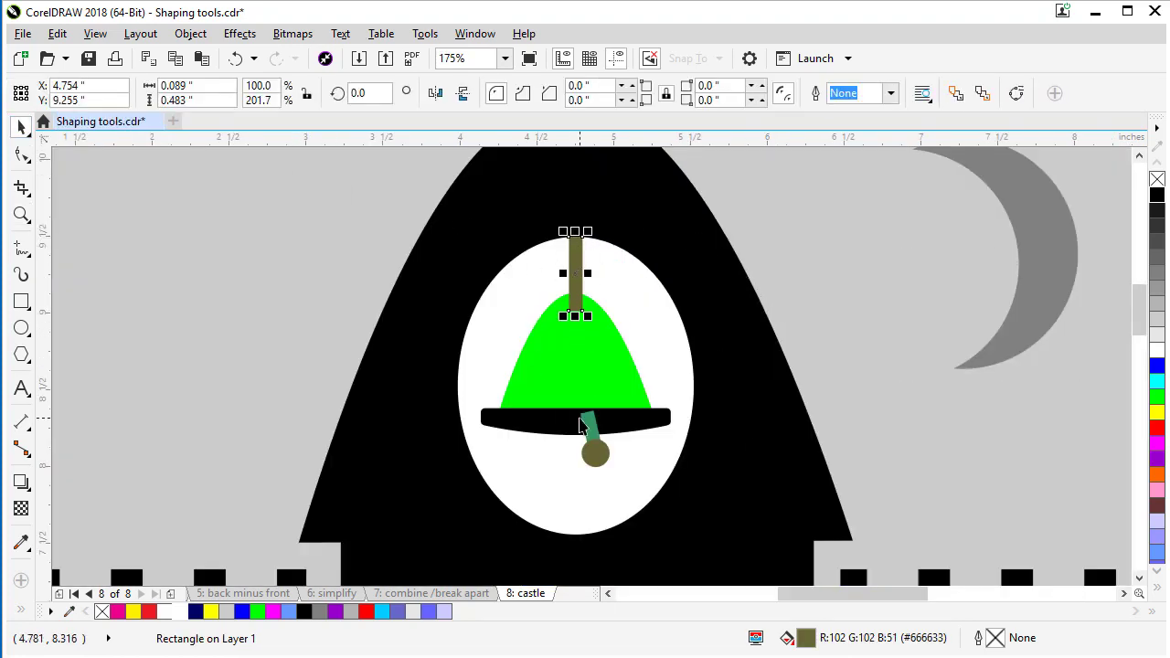
shift+click(539, 391)
shift+click(530, 416)
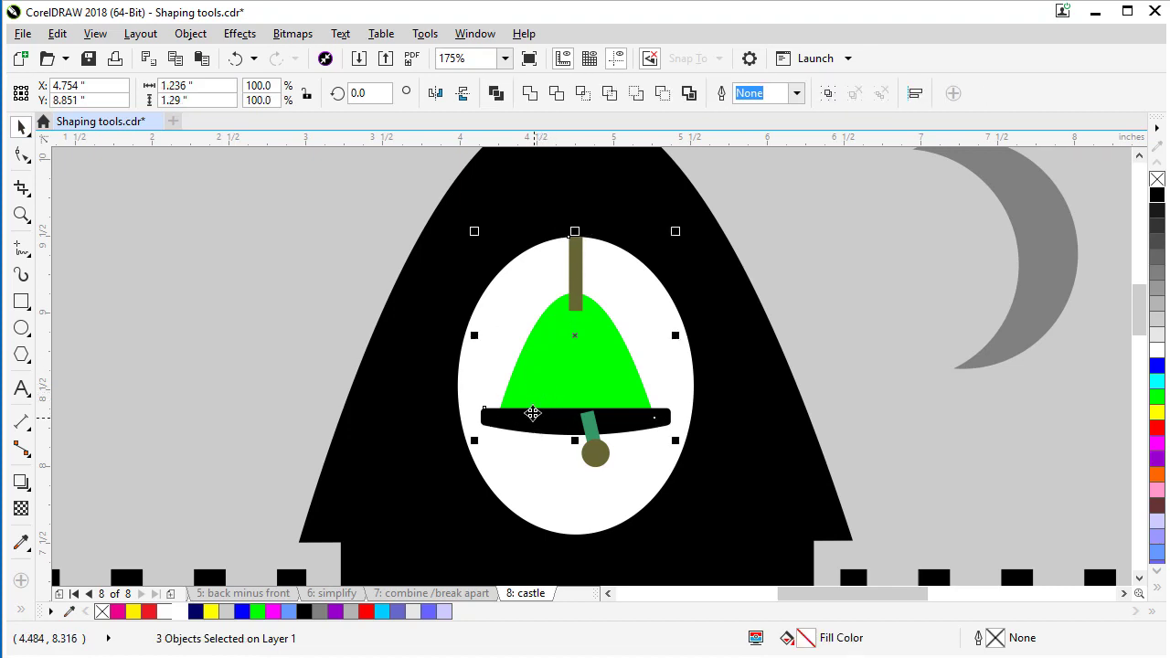
click(528, 95)
Weld the clapper onto the bell shape.
shift+click(588, 426)
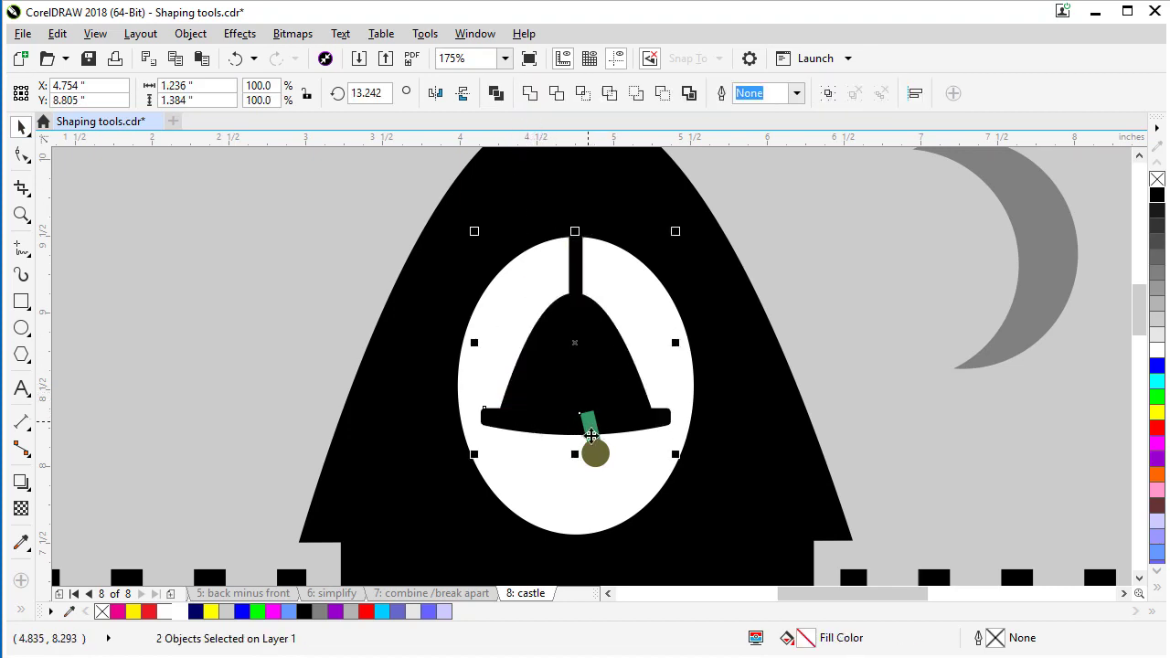
click(529, 95)
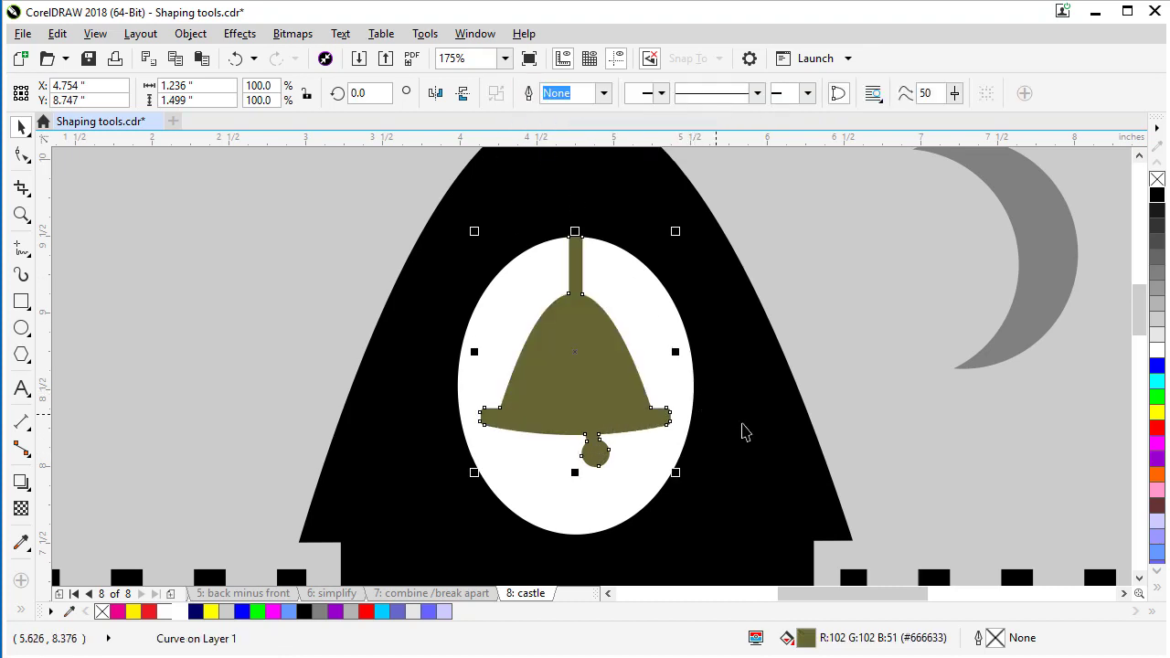
scroll(834, 454, down, 4)
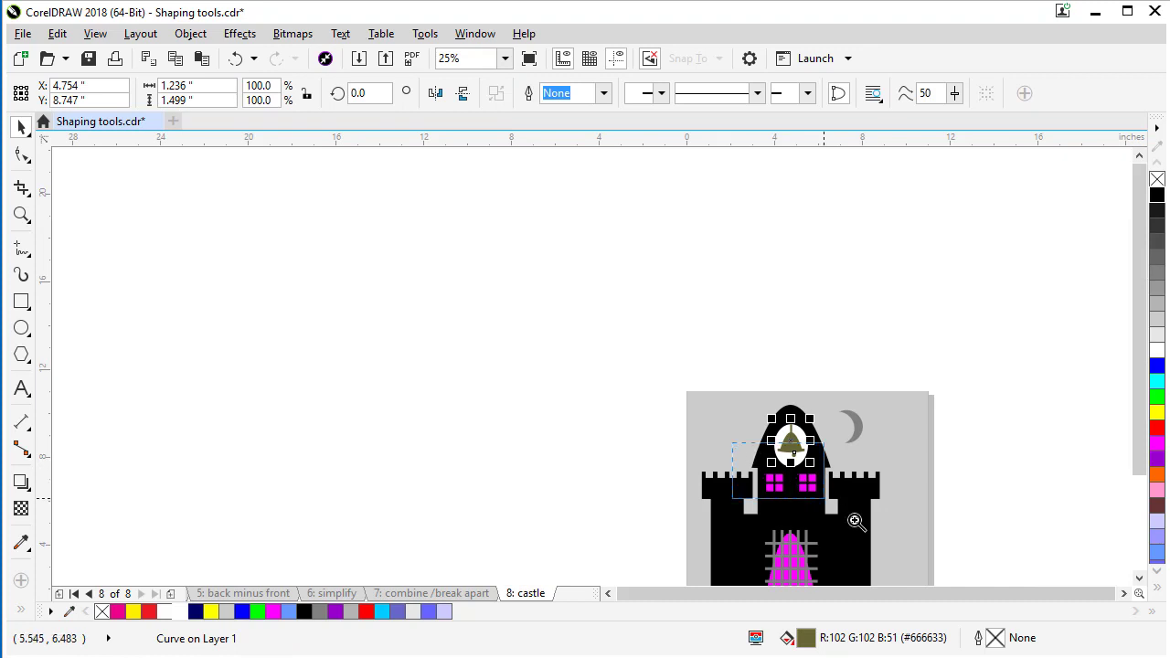
Combine the four right window squares into one shape.
scroll(860, 526, up, 4)
drag(601, 315, 573, 285)
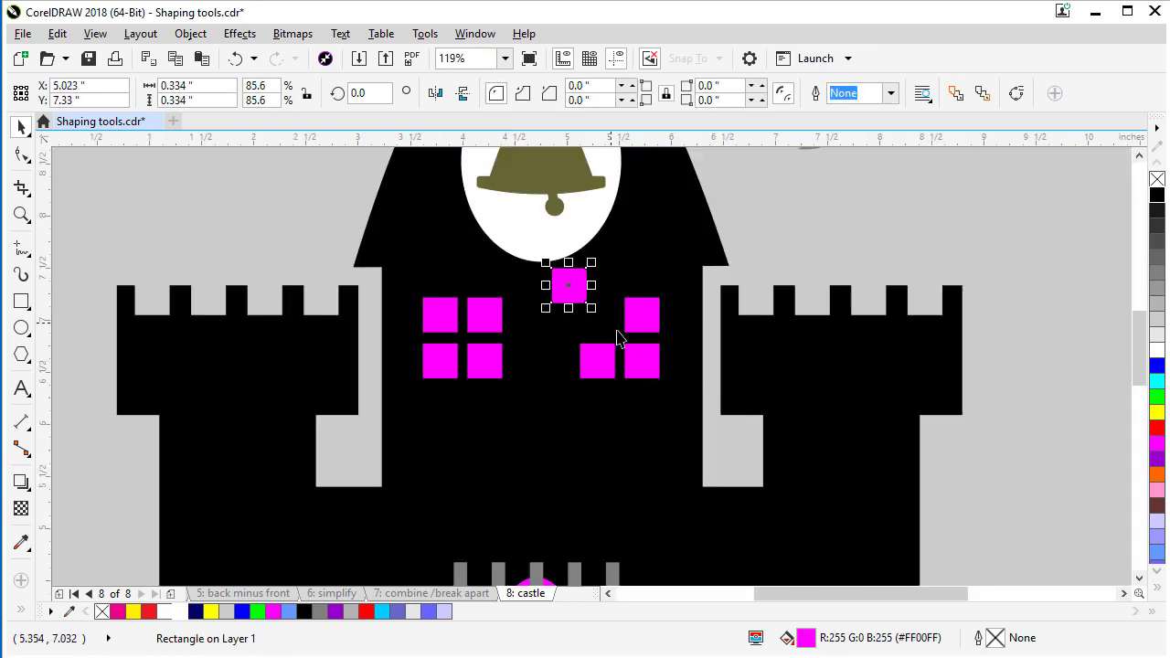
key(ctrl+z)
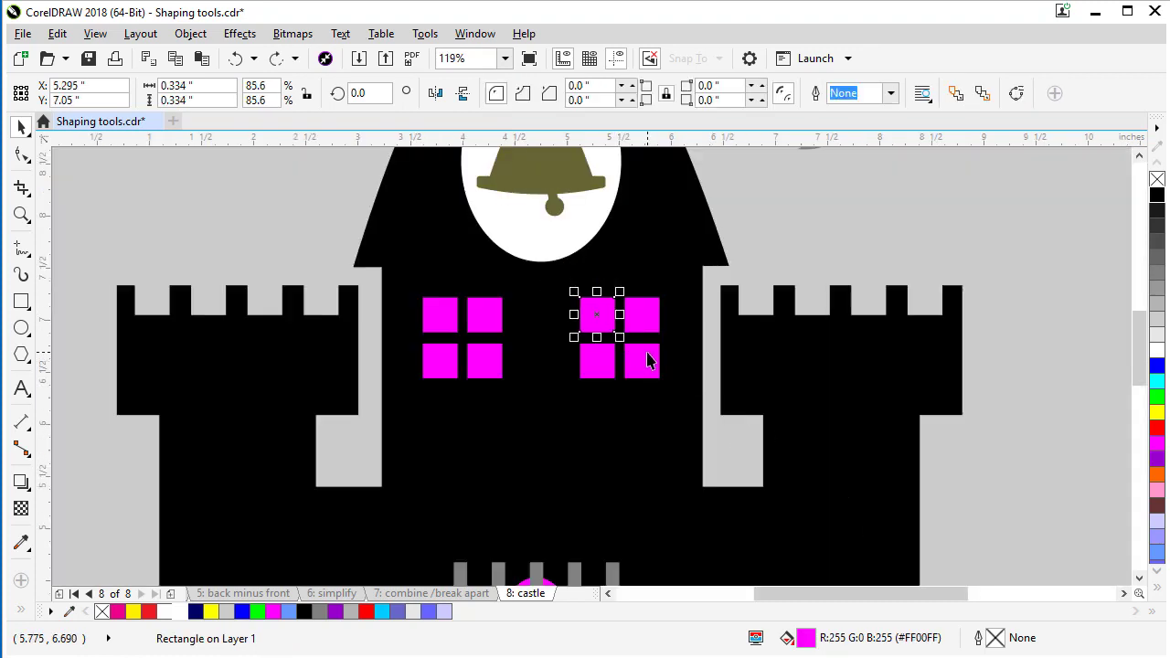
shift+click(601, 366)
shift+click(637, 364)
shift+click(629, 312)
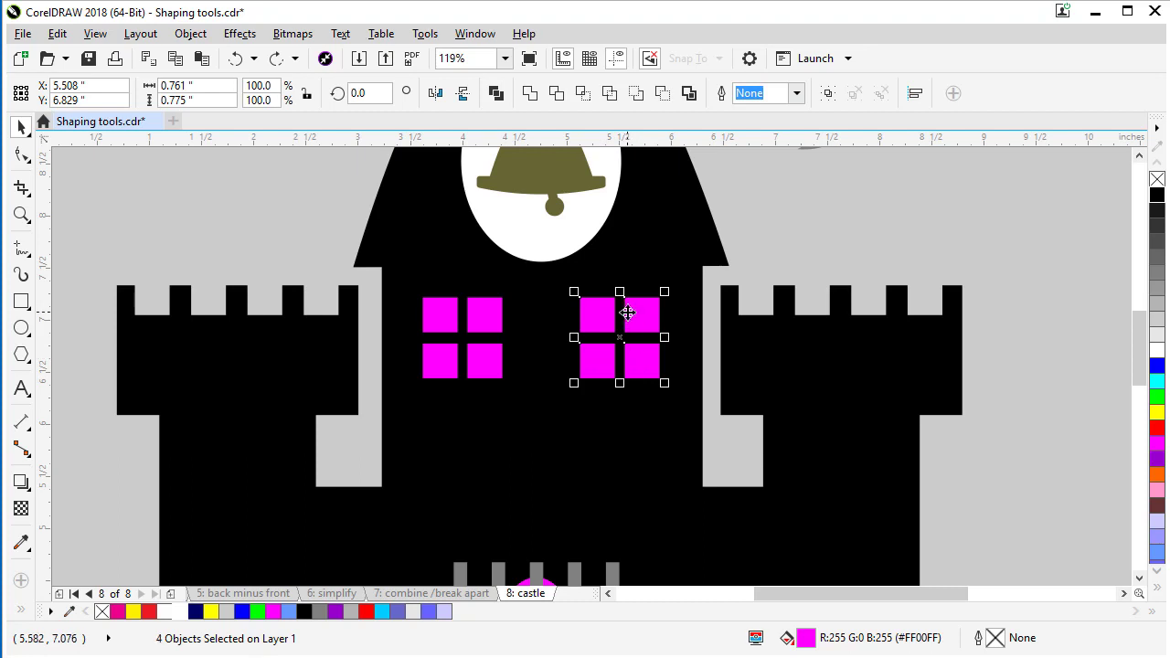
click(496, 92)
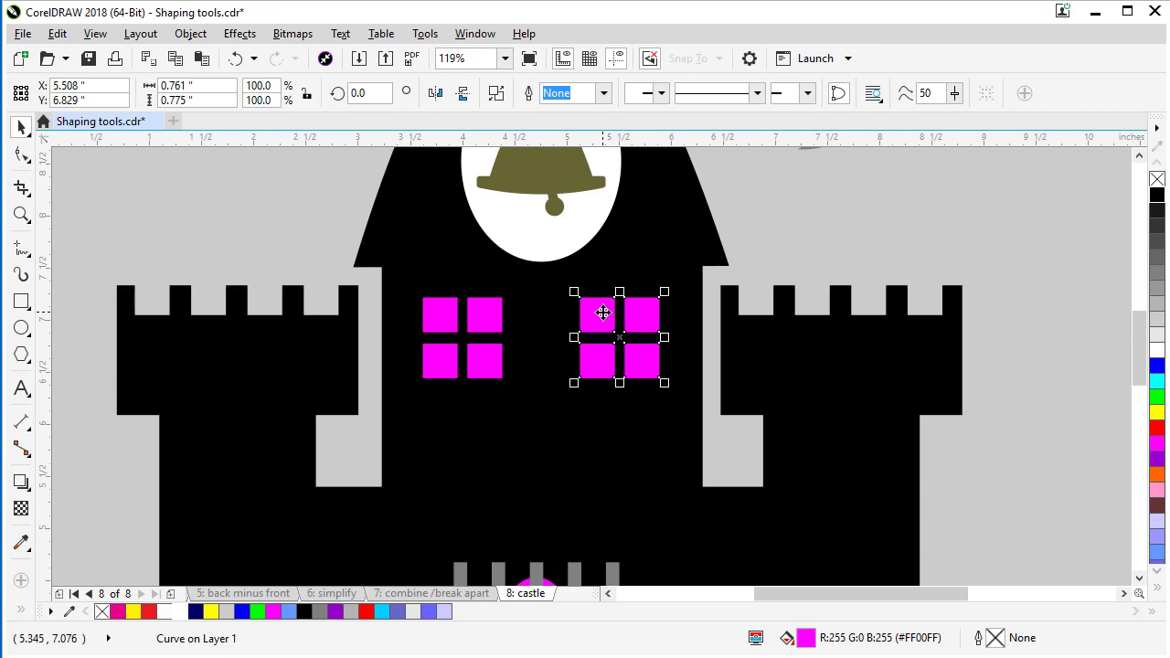
Duplicate the combined window, place the copy below the two windows, and fill it white.
key(ctrl+d)
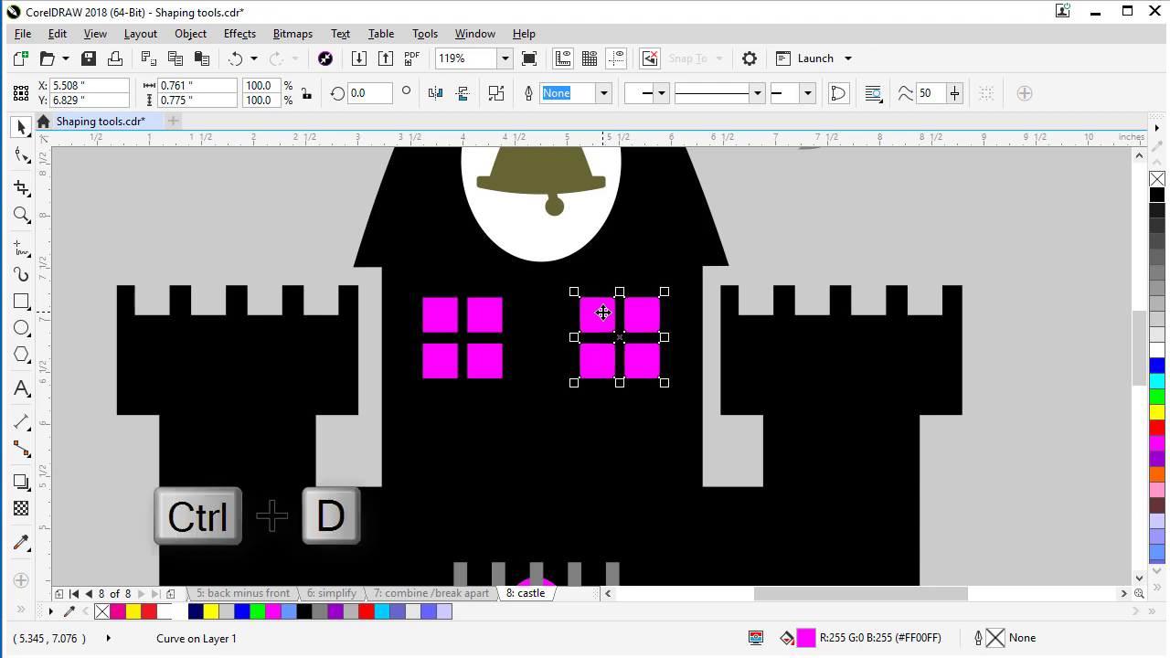
drag(603, 313, 523, 430)
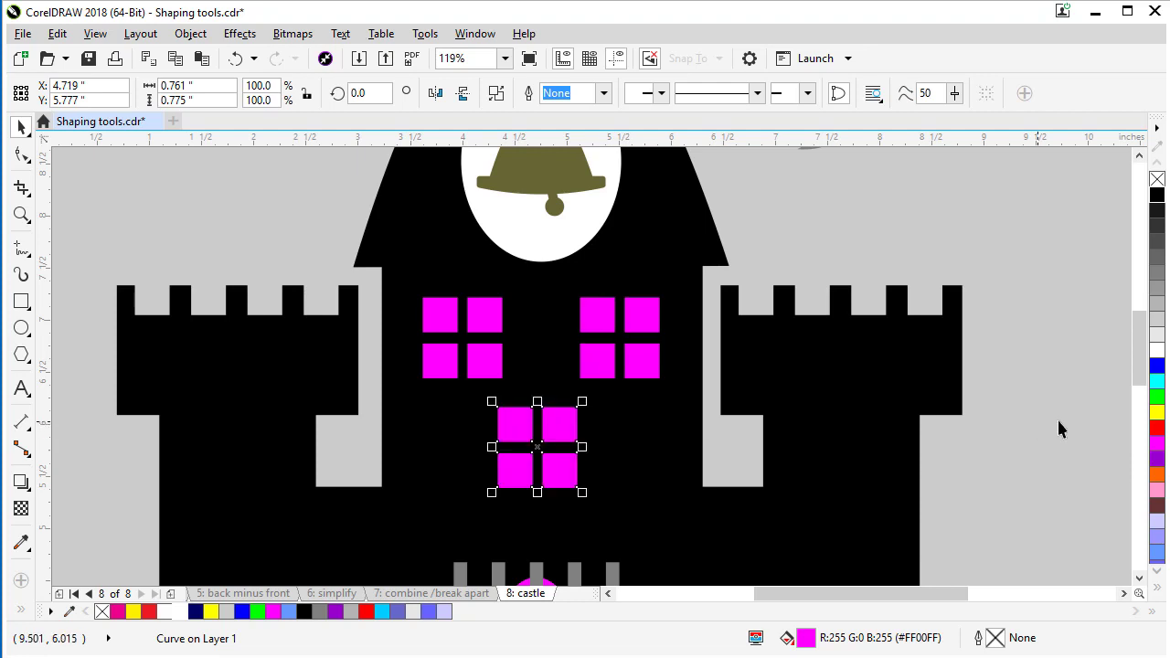
click(1154, 353)
Fill the right window white and the left window yellow.
click(610, 374)
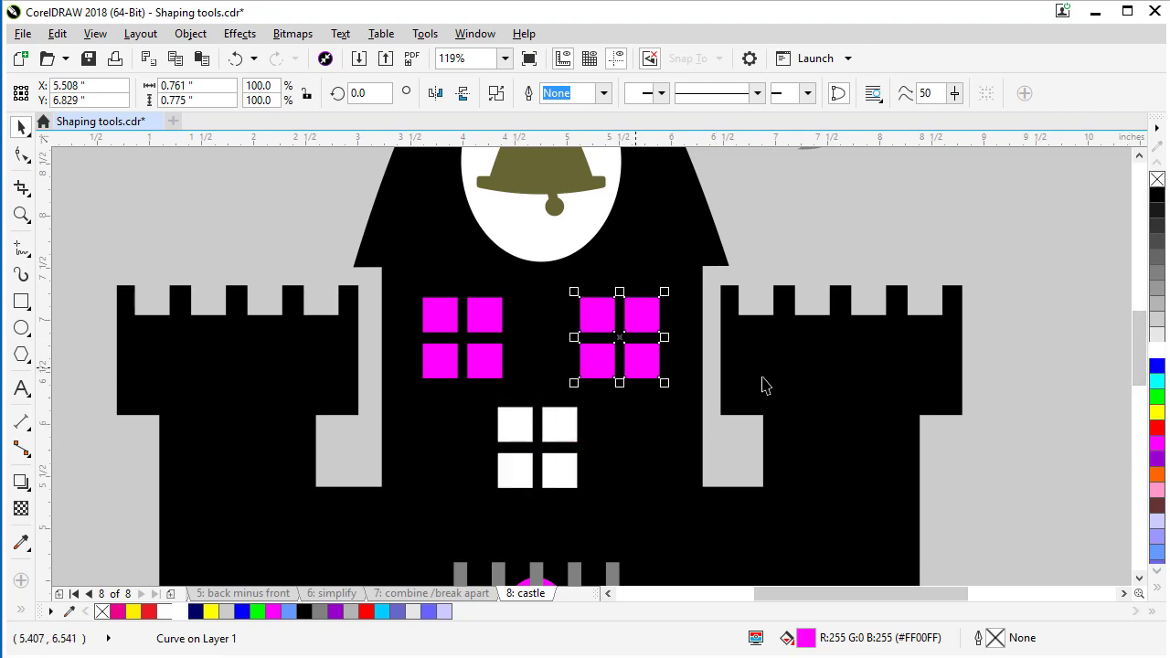
click(1155, 355)
click(491, 370)
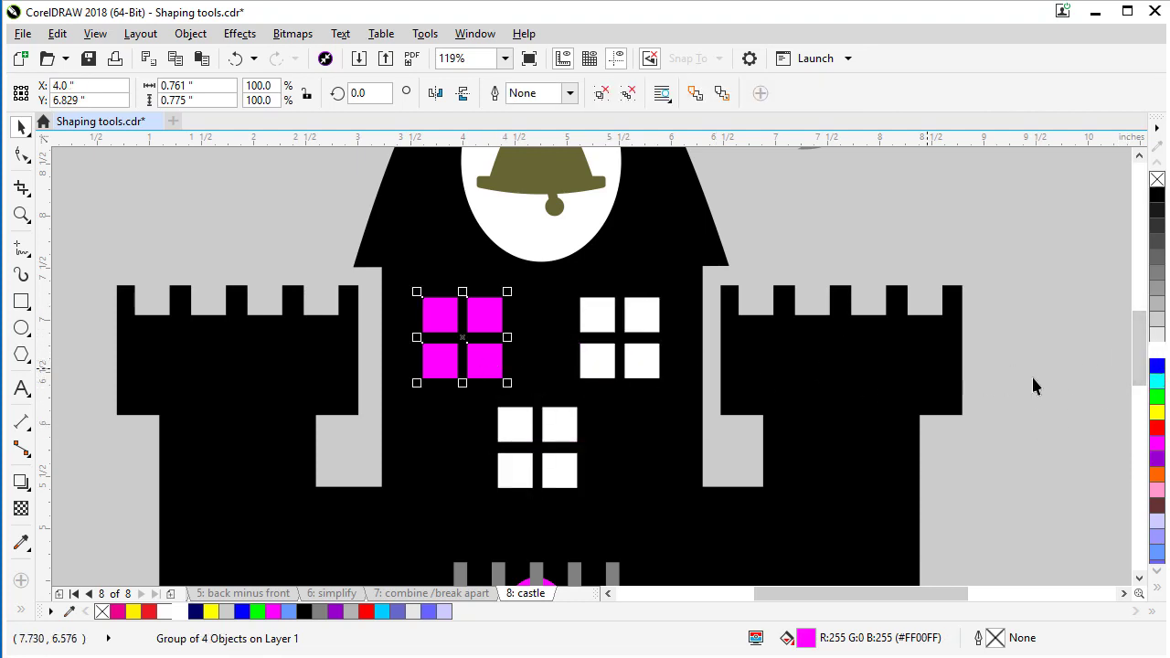
click(1156, 413)
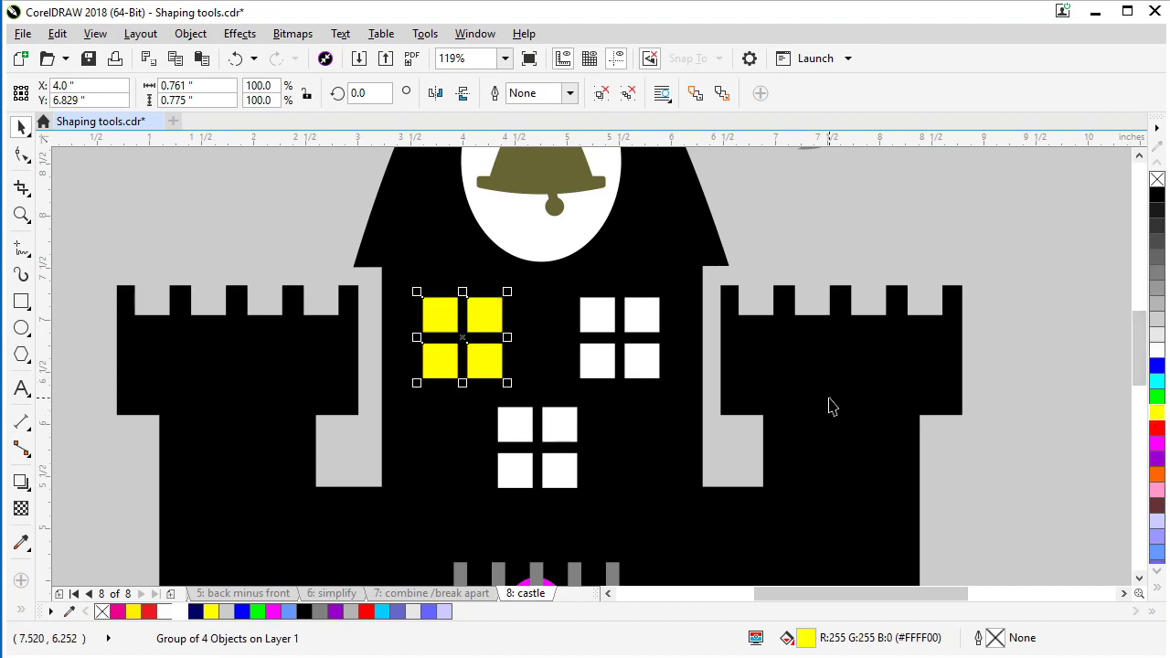
Subtract the gate grid from the magenta door with Back Minus Front, then fill the door white.
scroll(731, 411, down, 2)
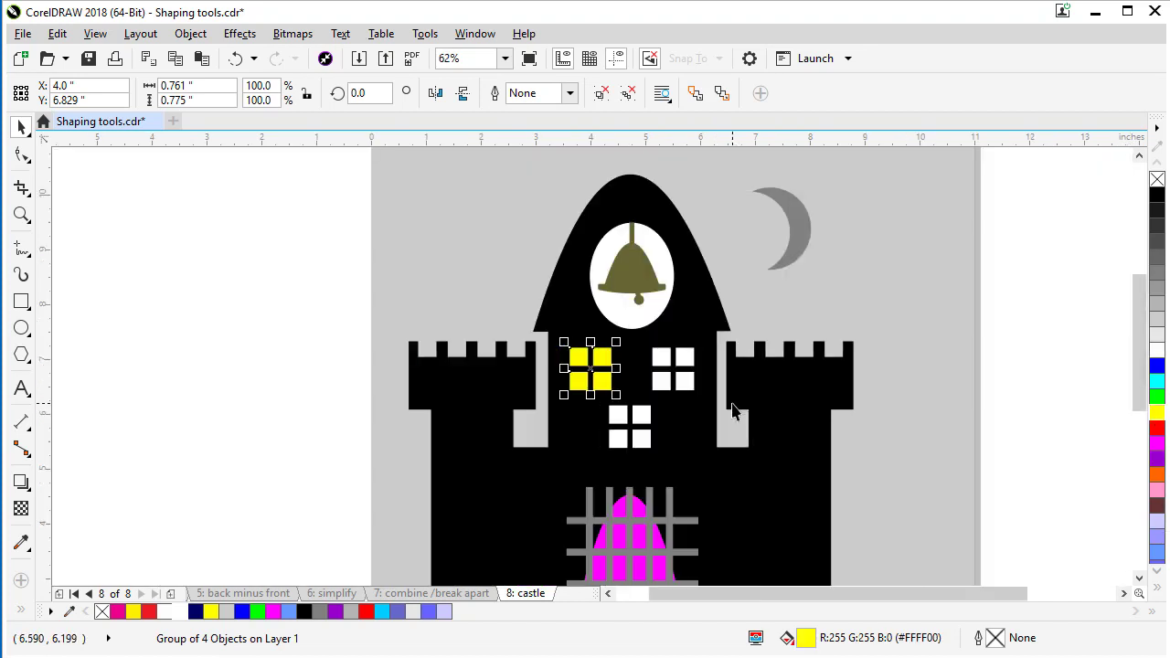
scroll(1139, 548, down, 2)
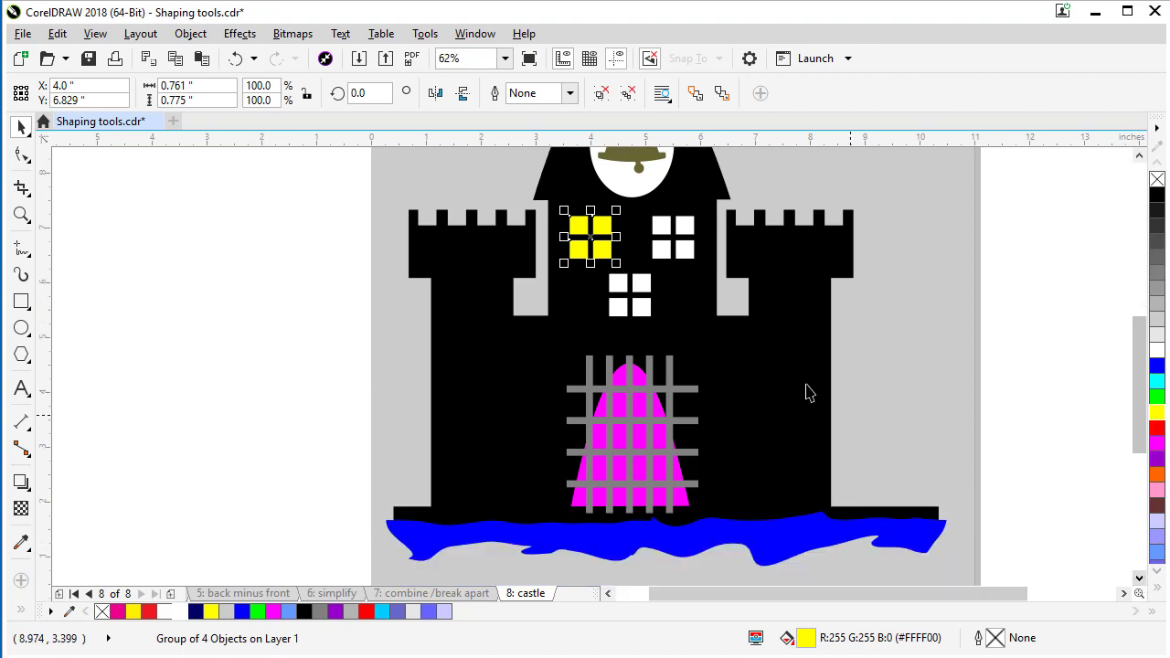
click(673, 368)
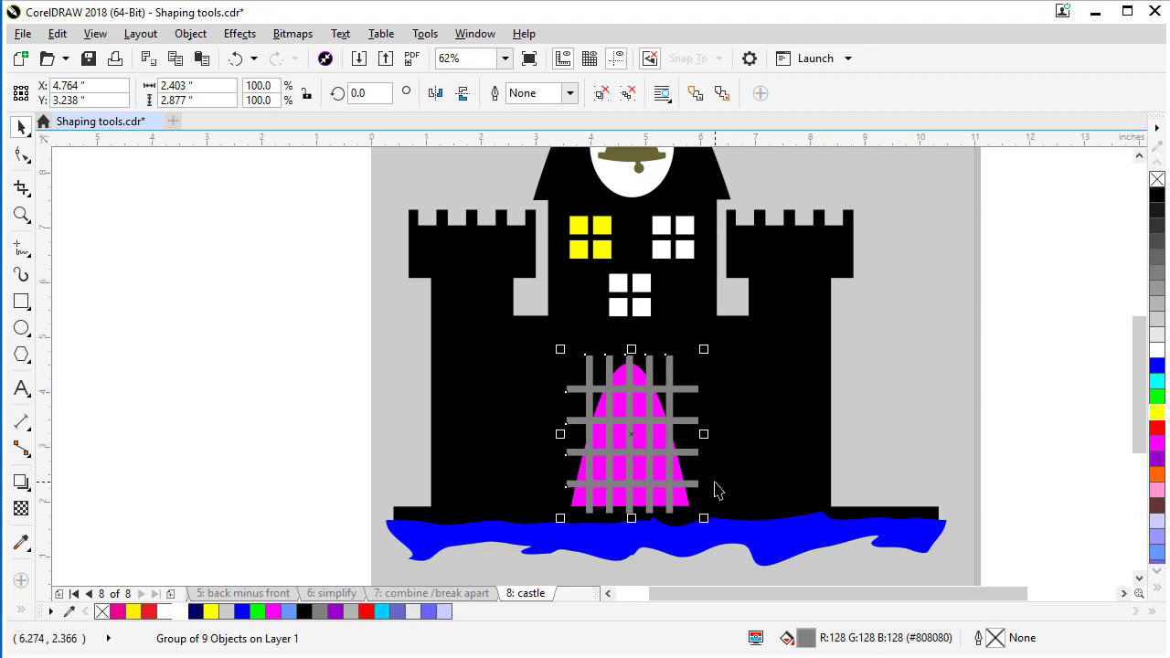
shift+click(681, 504)
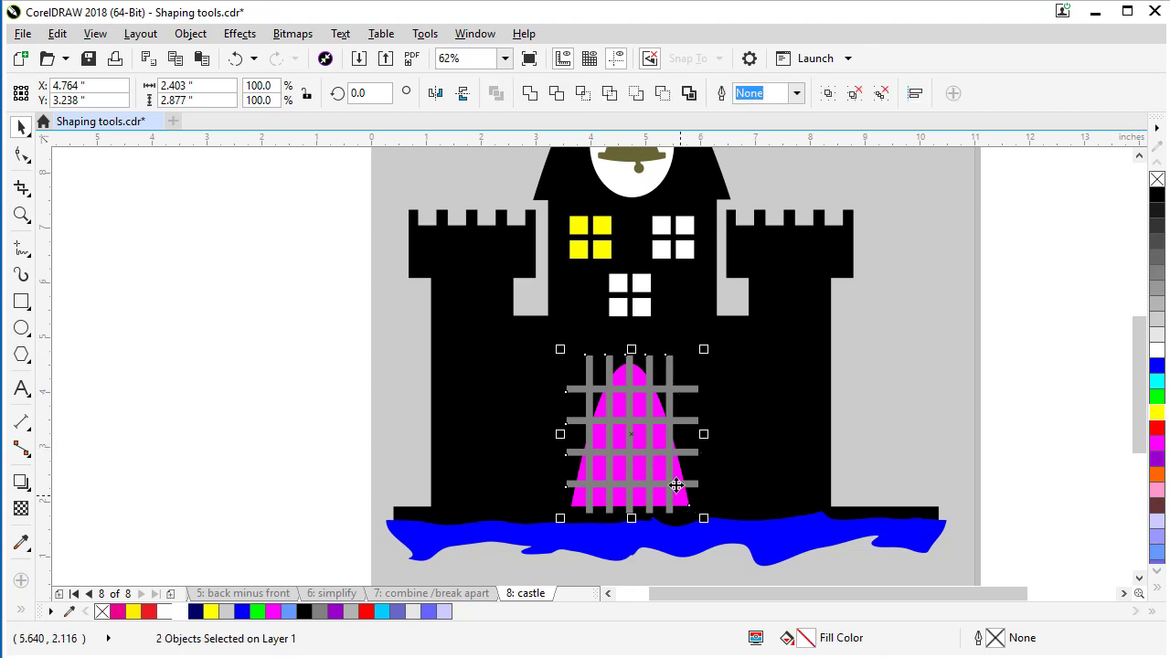
click(662, 94)
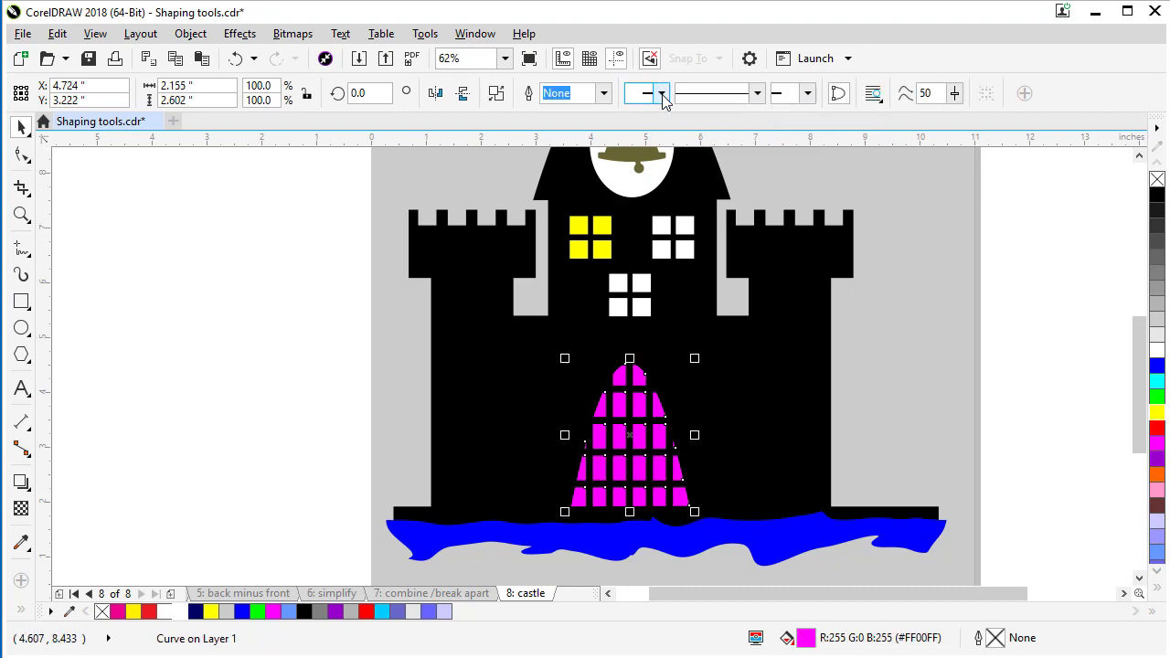
click(1156, 355)
Zoom in on the castle and group all its objects with Ctrl+G.
scroll(927, 241, down, 2)
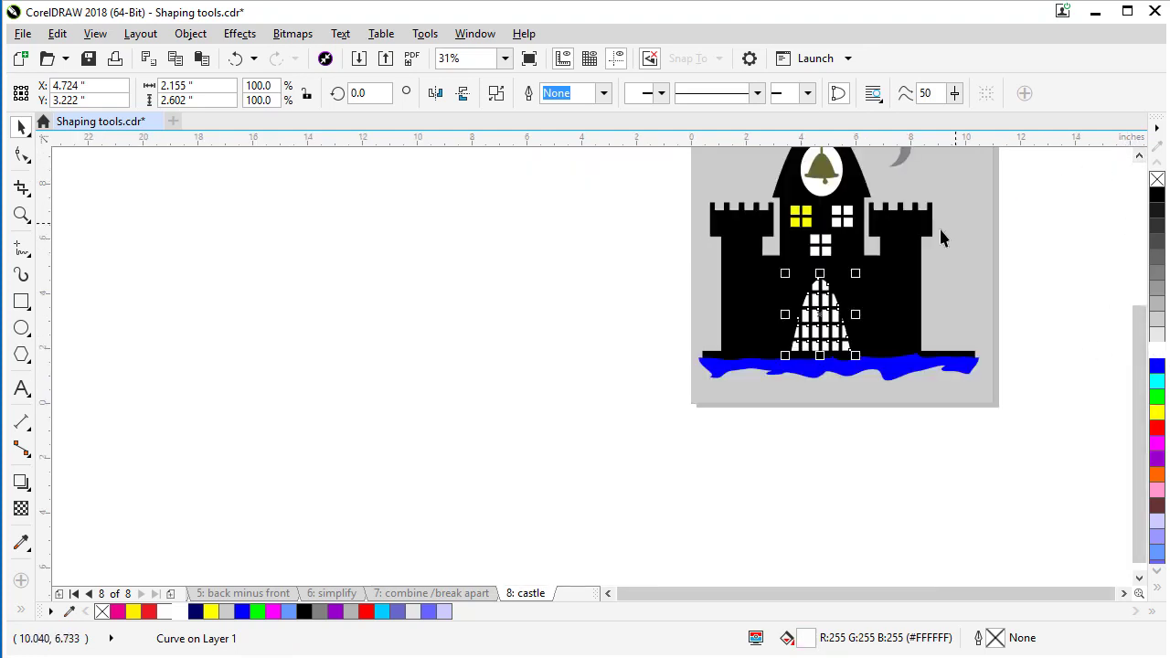
key(z)
drag(1018, 405, 708, 156)
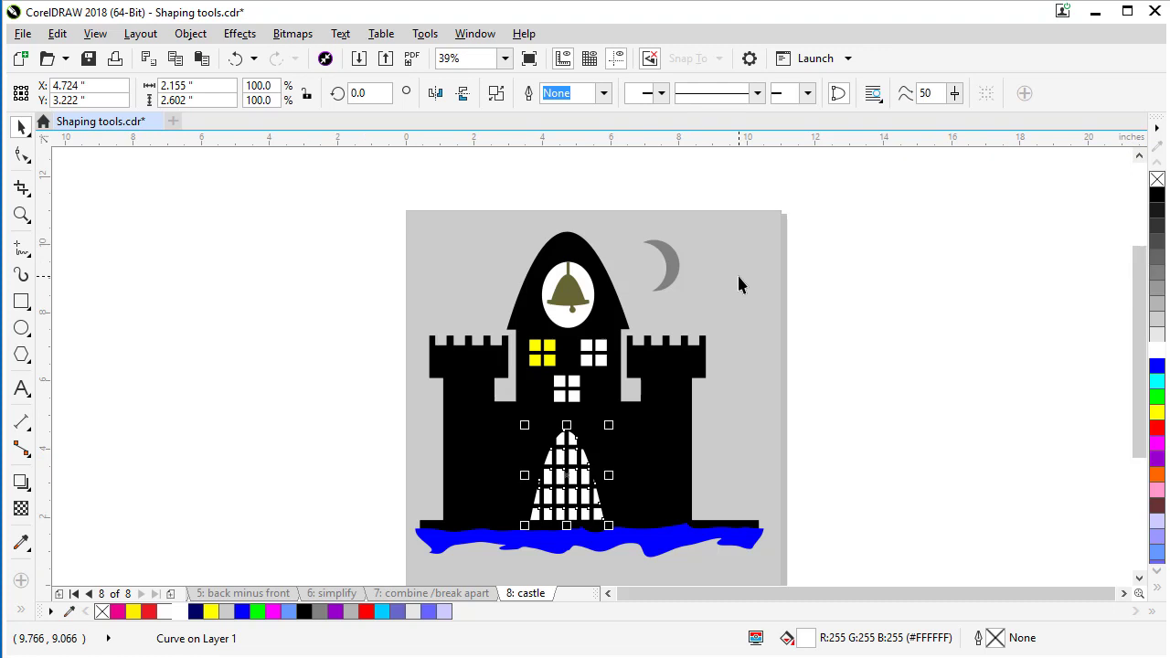
click(858, 382)
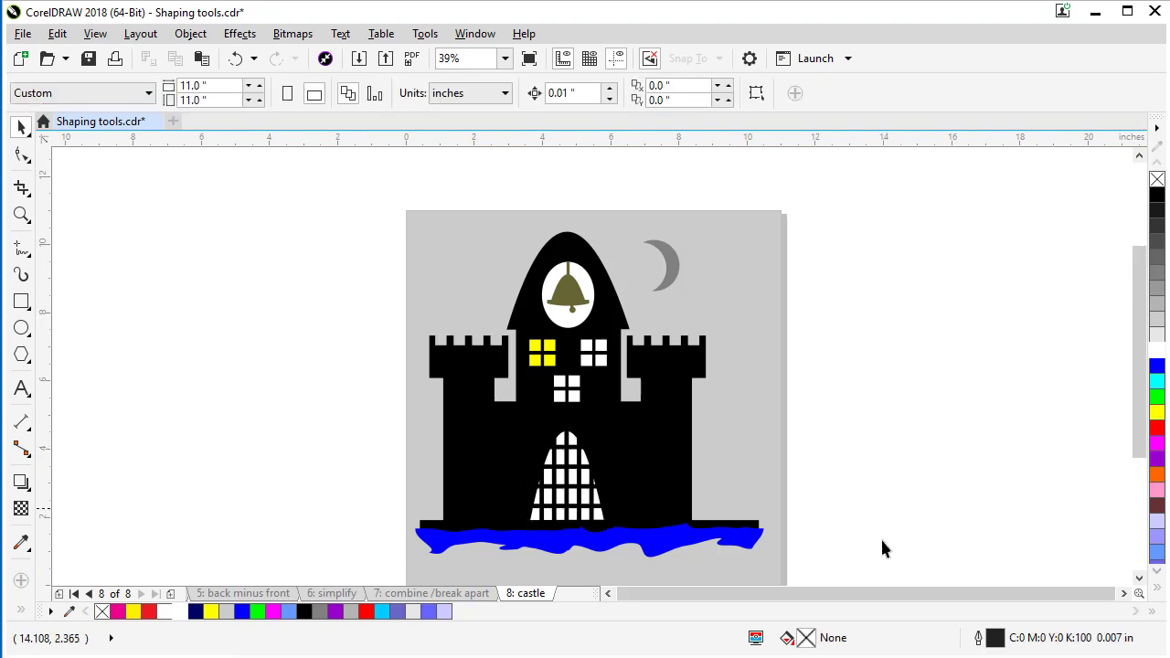
drag(850, 575, 383, 219)
key(ctrl+g)
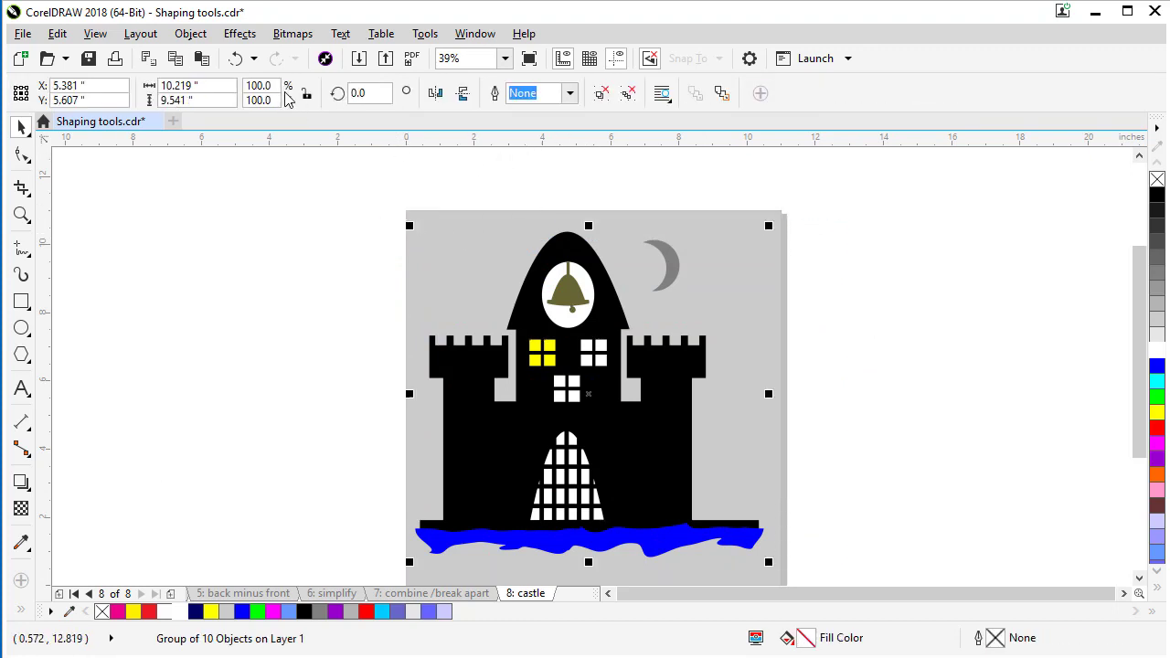
Create a boundary curve around the grouped castle via Object > Shaping > Boundary.
click(190, 34)
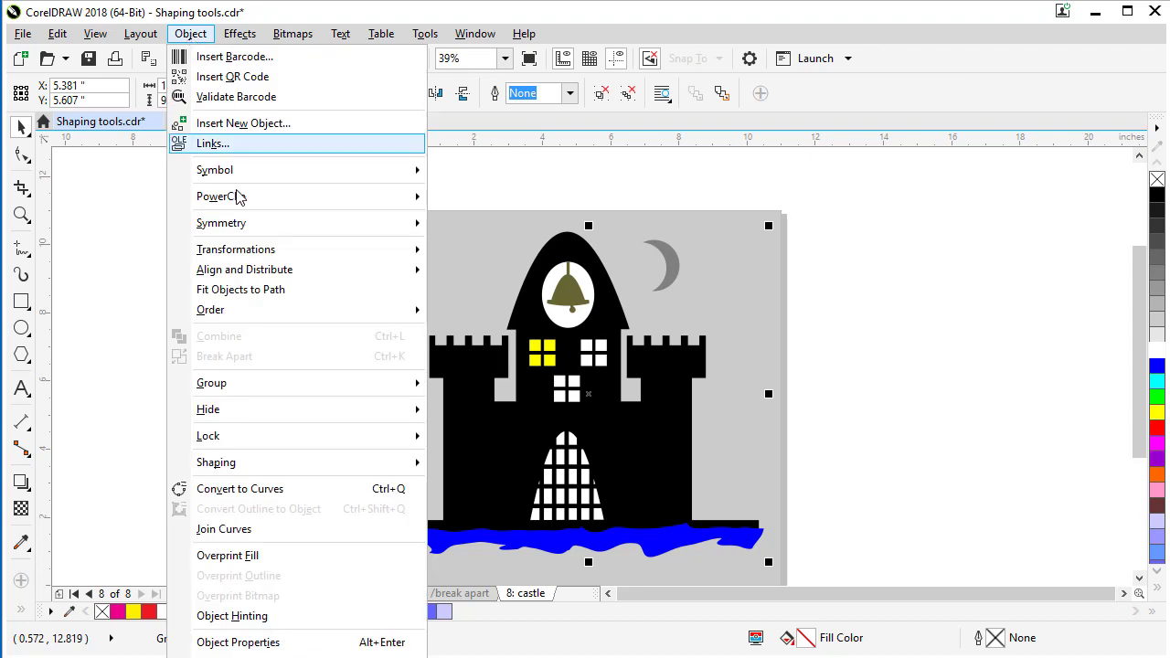
mouse_move(315, 470)
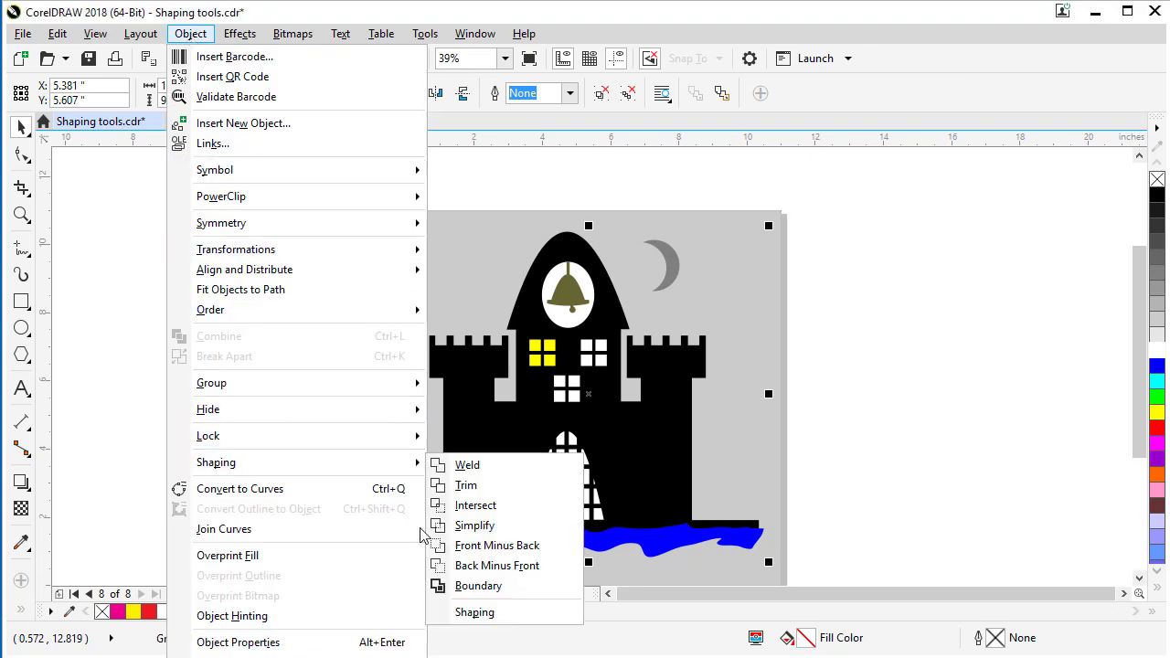
click(486, 592)
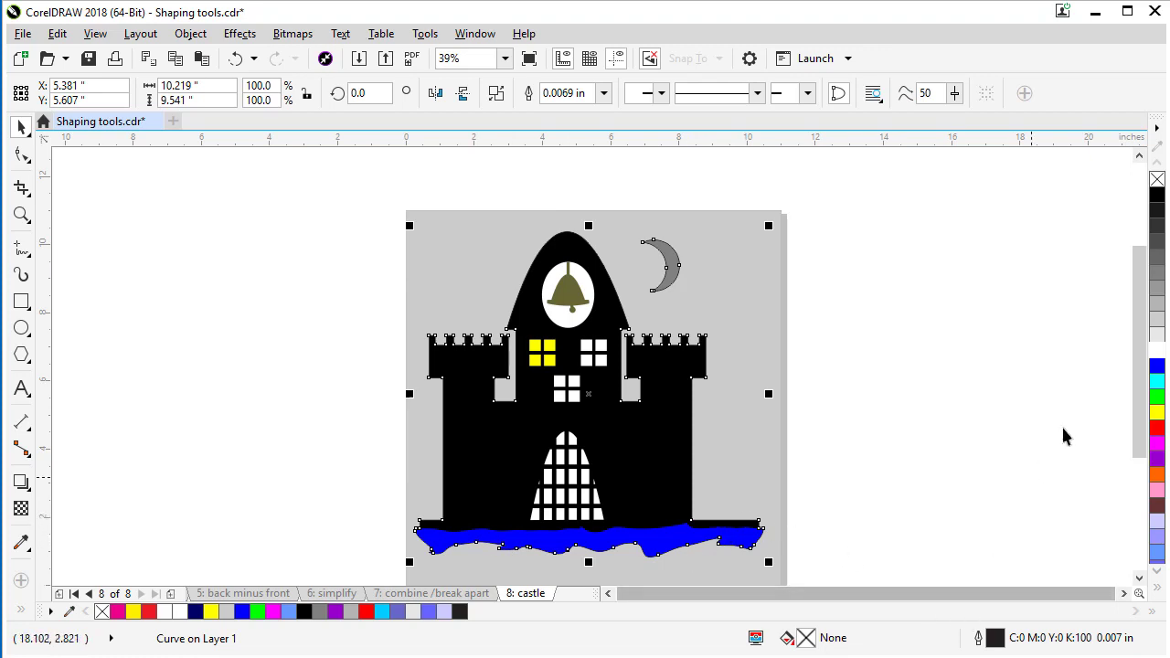
Give the boundary a white 0.25 in outline, behind fill and scaling with the object.
right_click(1157, 350)
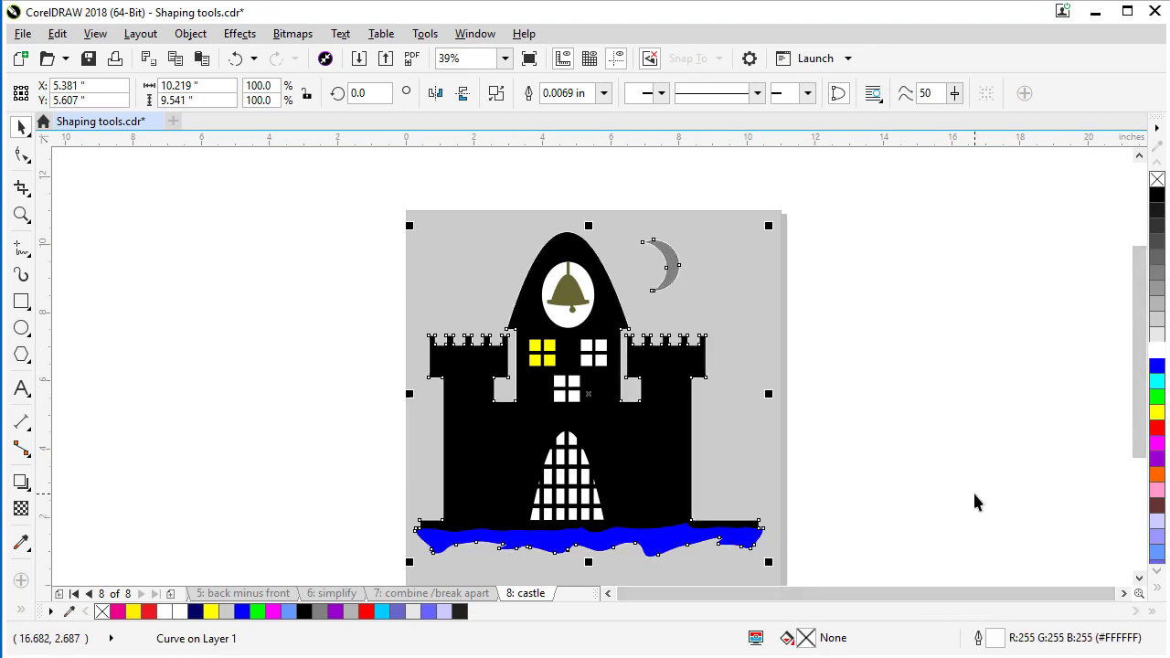
double_click(994, 640)
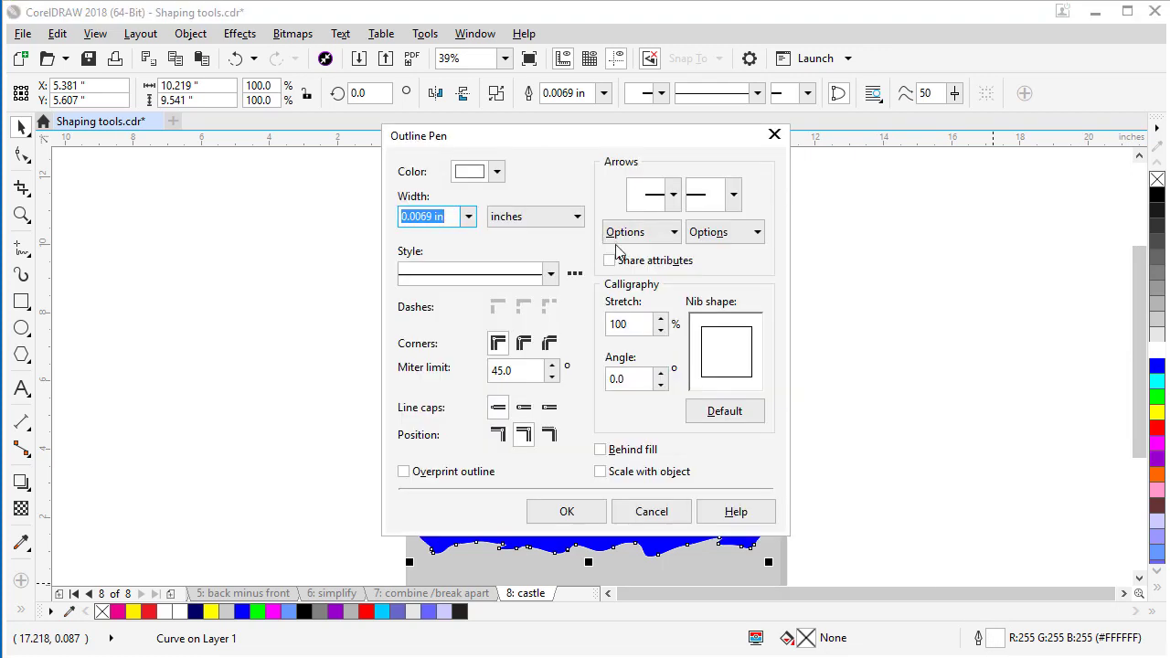
click(469, 216)
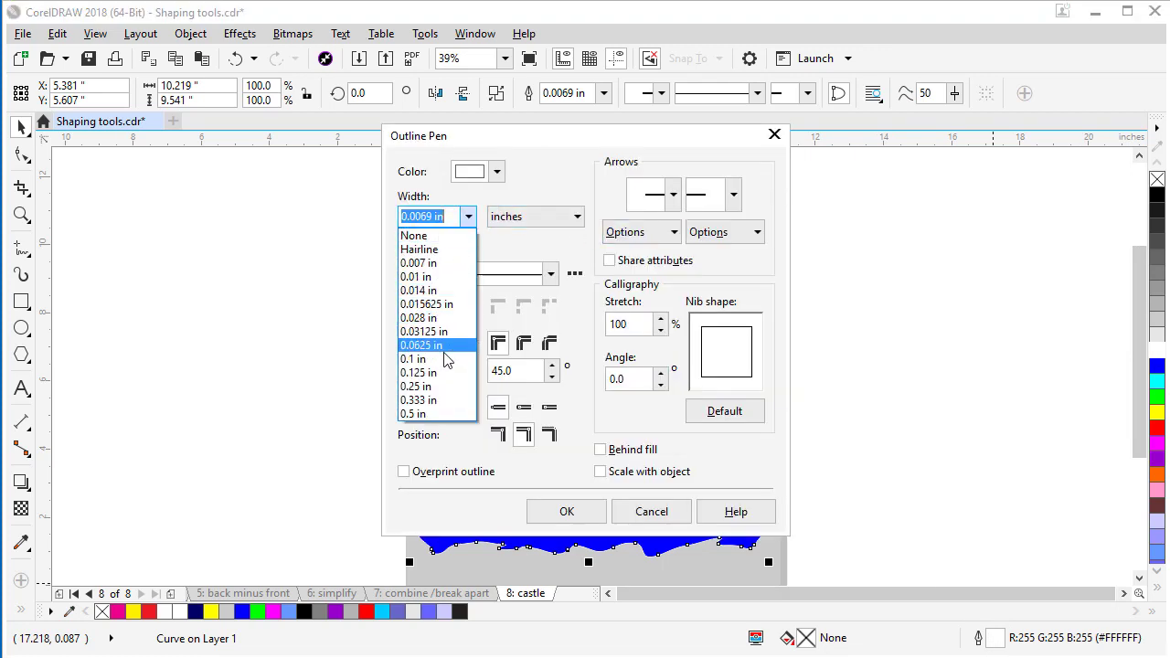
click(437, 385)
click(625, 452)
click(615, 473)
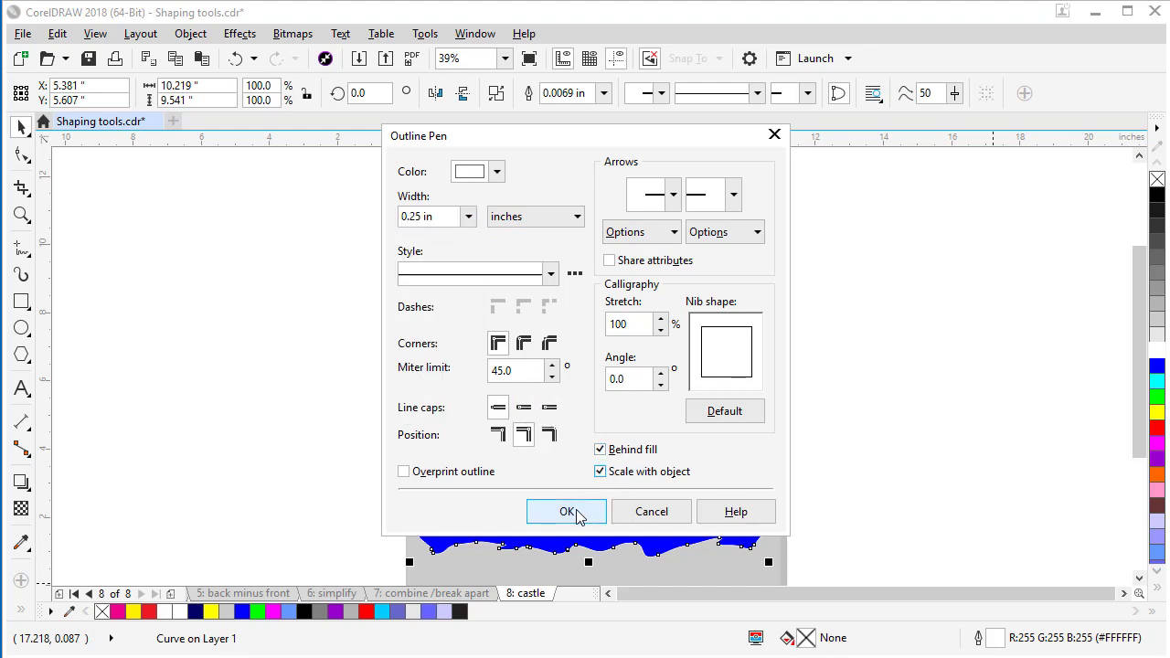
click(568, 512)
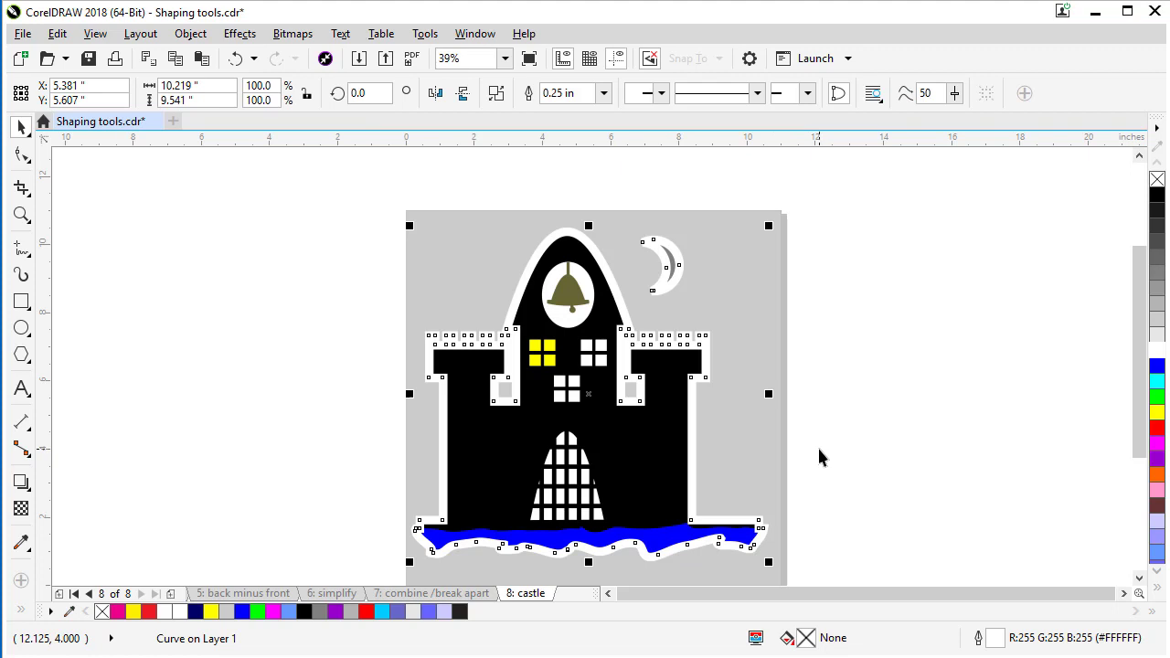
Send the white boundary back one behind the castle with Order > Back One, then deselect.
click(190, 33)
mouse_move(302, 311)
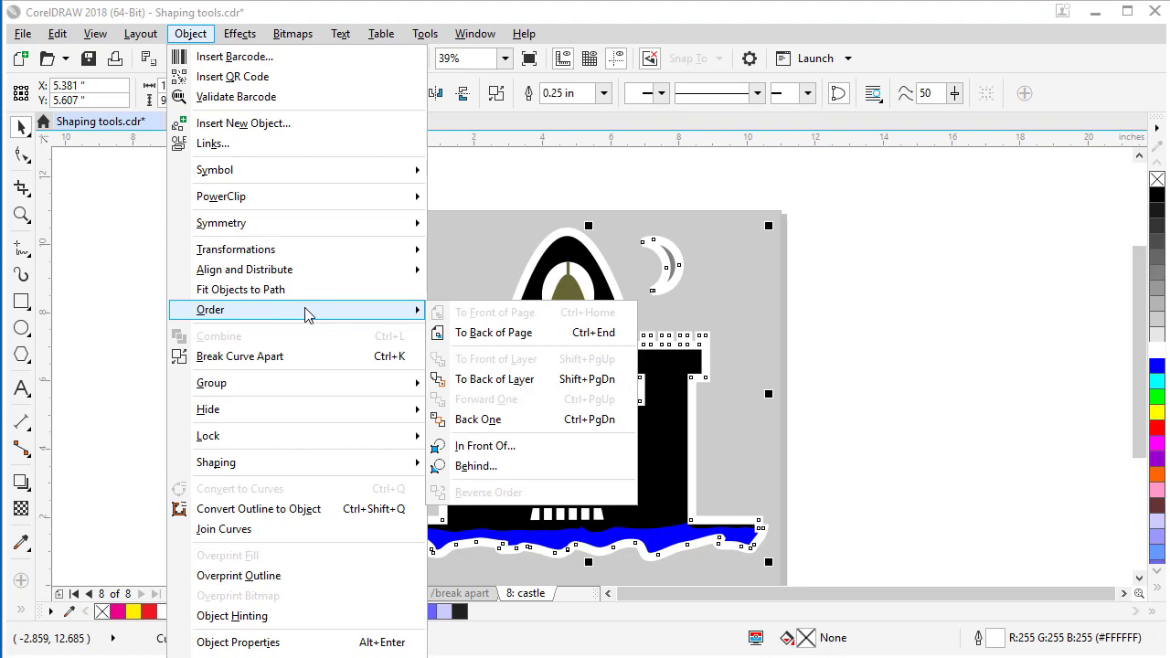
click(512, 420)
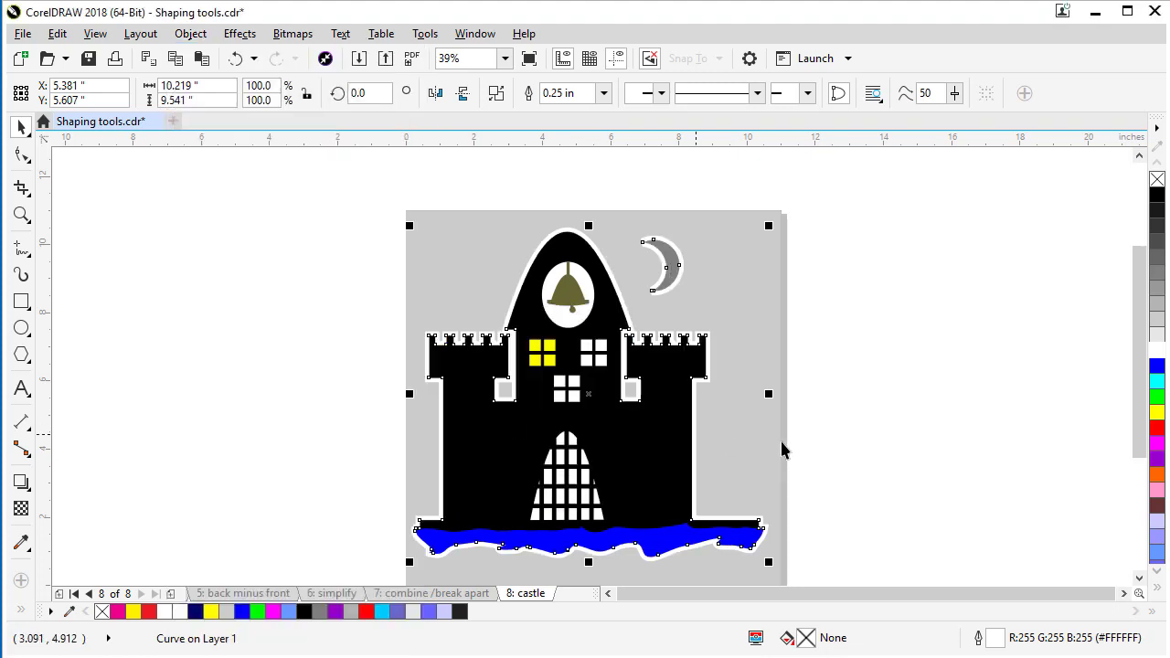
click(878, 388)
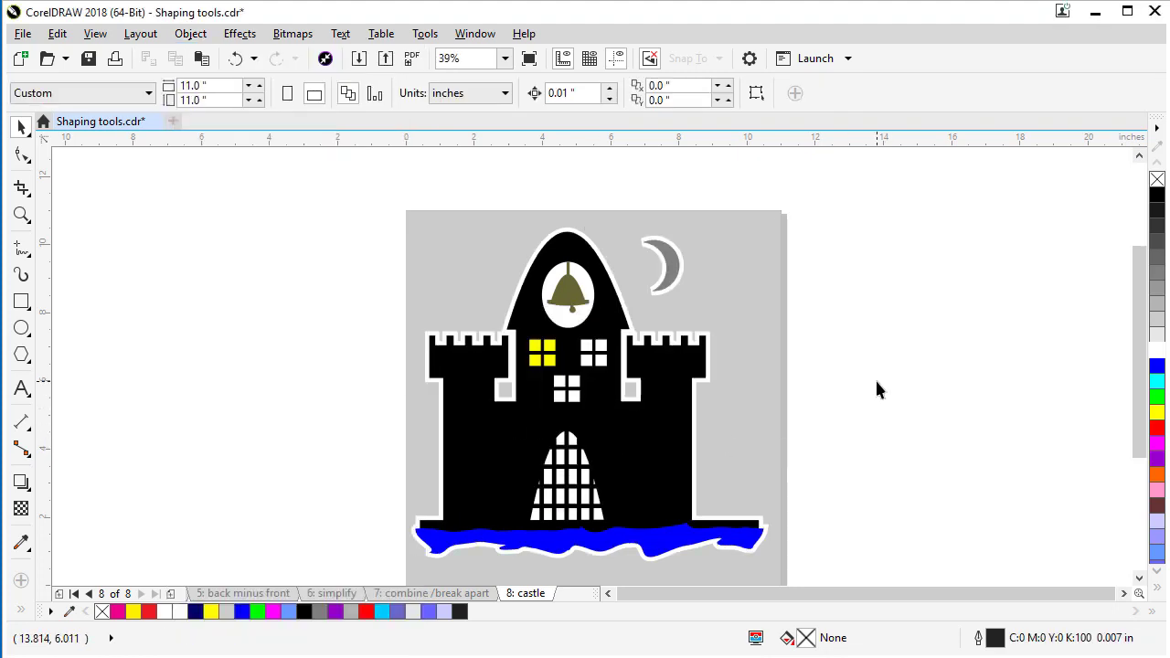